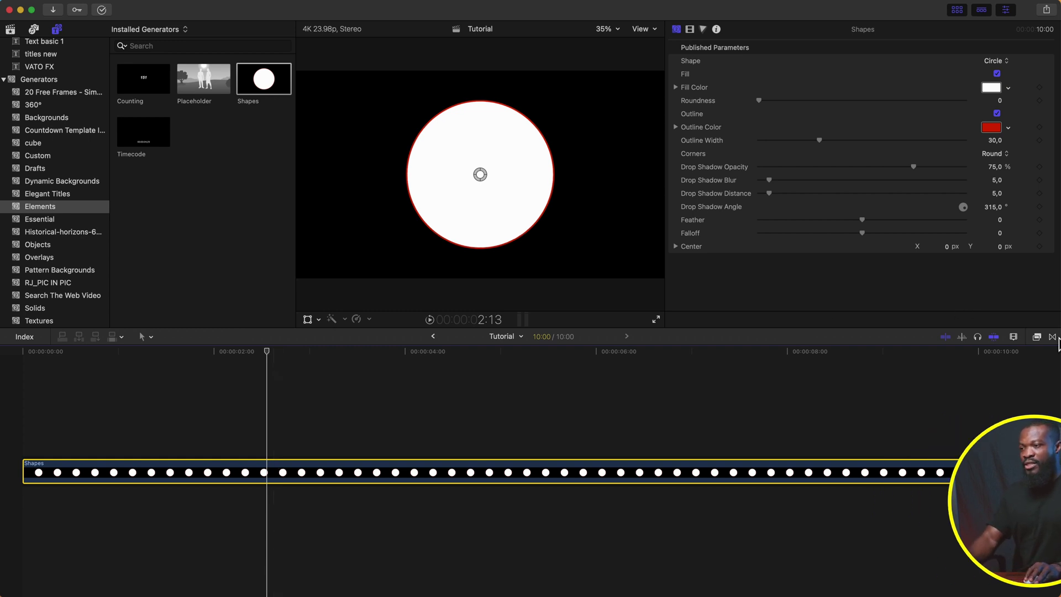
# Find the Glow effect by searching for "glo" and apply it to the Shapes clip
pyautogui.click(1035, 337)
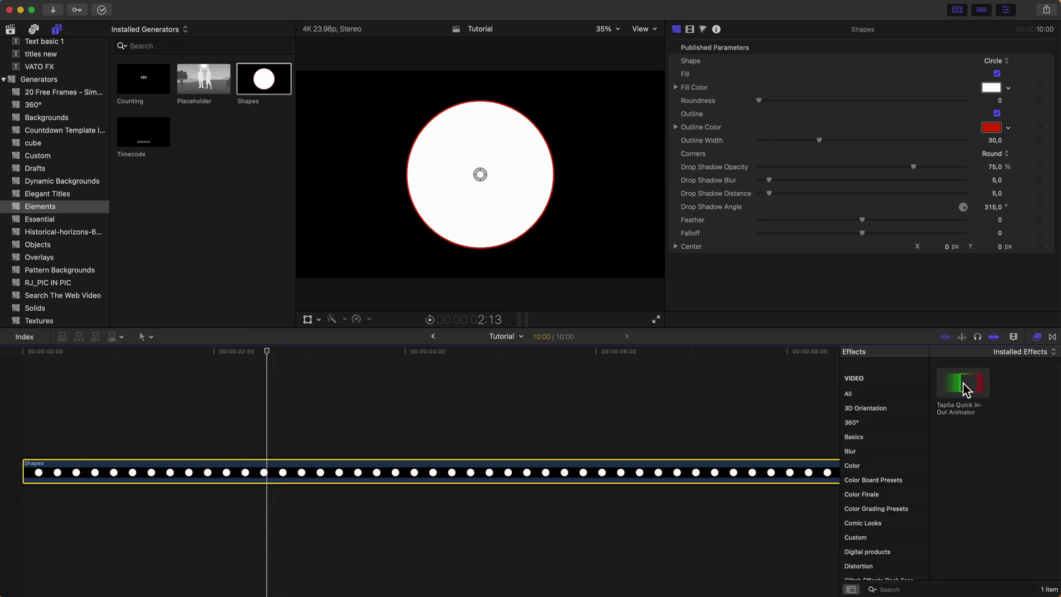
pyautogui.scroll(1, 887, 470)
pyautogui.click(867, 407)
pyautogui.click(909, 589)
pyautogui.write('glo')
pyautogui.moveTo(1023, 381); pyautogui.dragTo(521, 470)
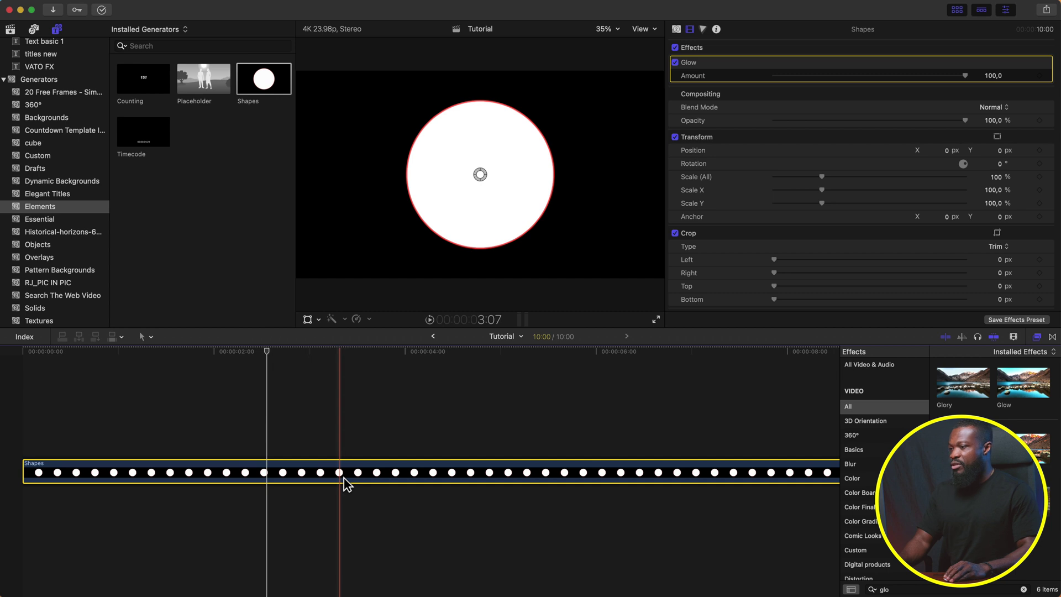
# Remove the Shapes clip, place the RJ_shapes_1 title at the timeline start, and park the playhead at 3:04
pyautogui.press('Delete')
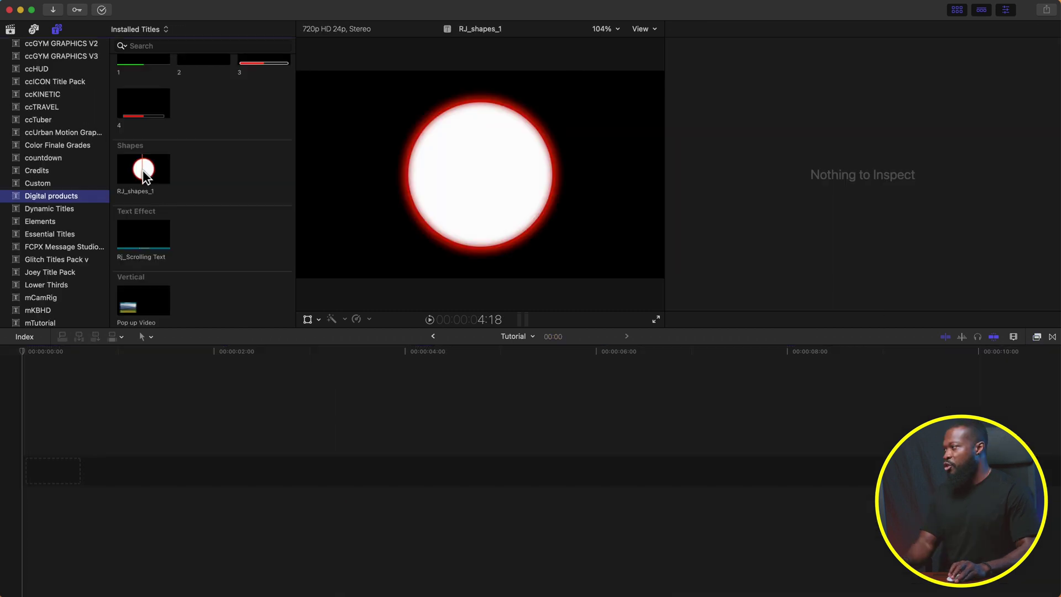
pyautogui.moveTo(145, 170); pyautogui.dragTo(101, 469)
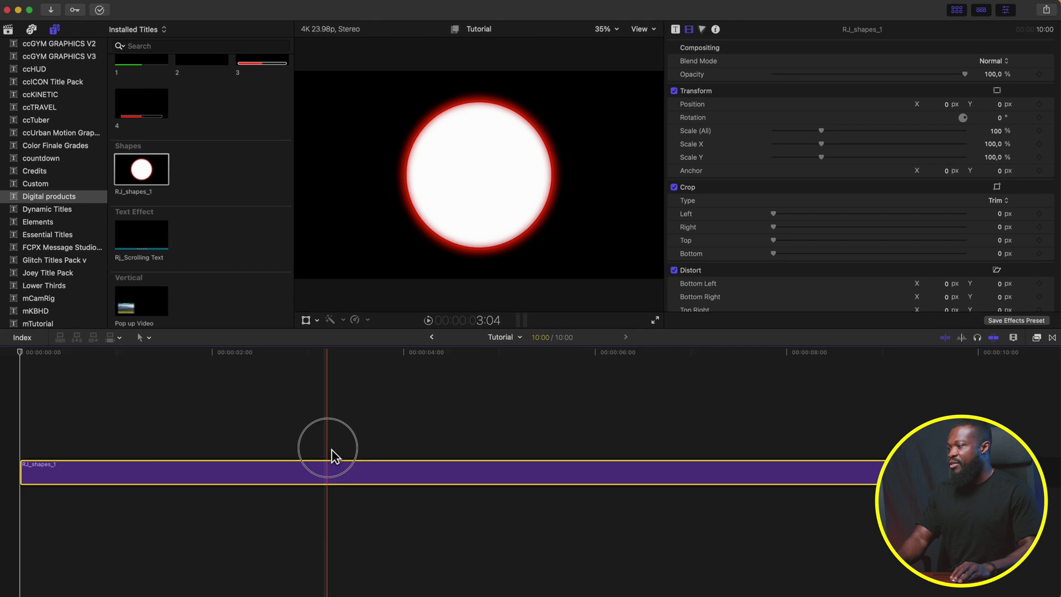
pyautogui.click(332, 449)
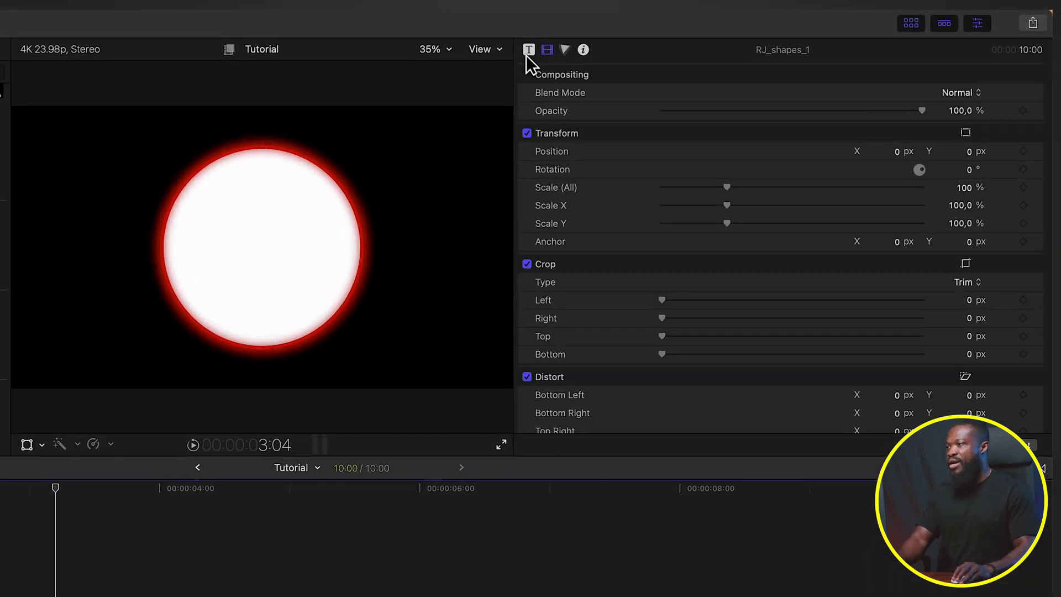
# In the title's published parameters, change the shape to Square and disable its fill
pyautogui.moveTo(516, 91); pyautogui.dragTo(587, 66)
pyautogui.click(598, 49)
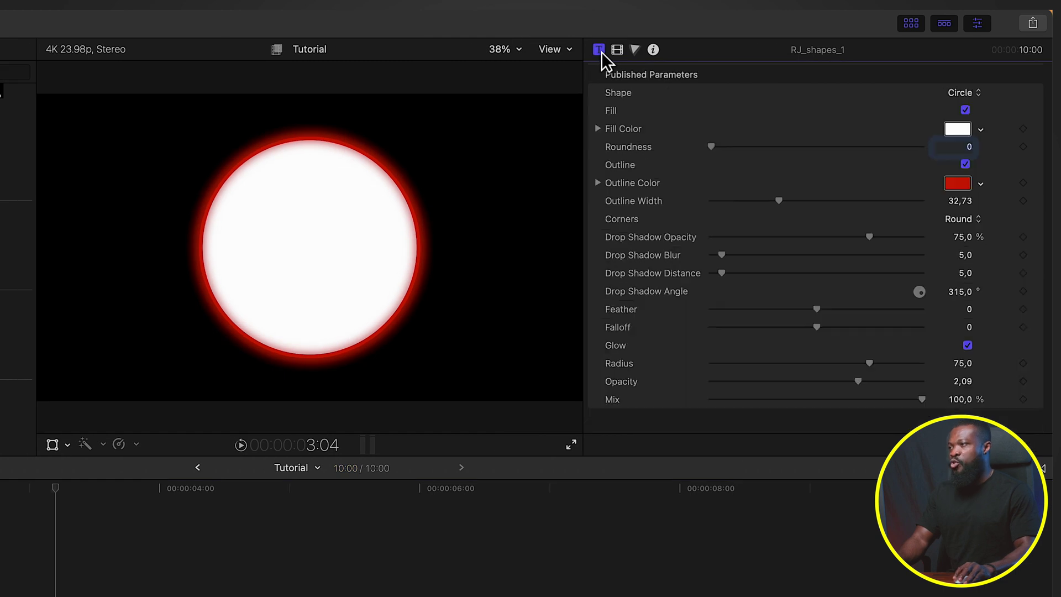
pyautogui.click(960, 93)
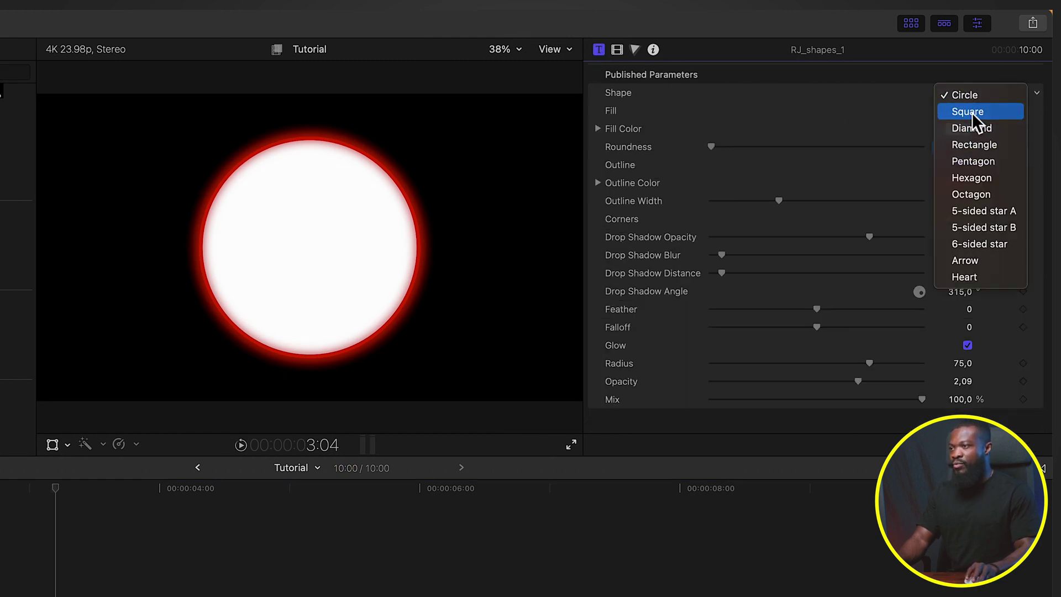
pyautogui.click(968, 112)
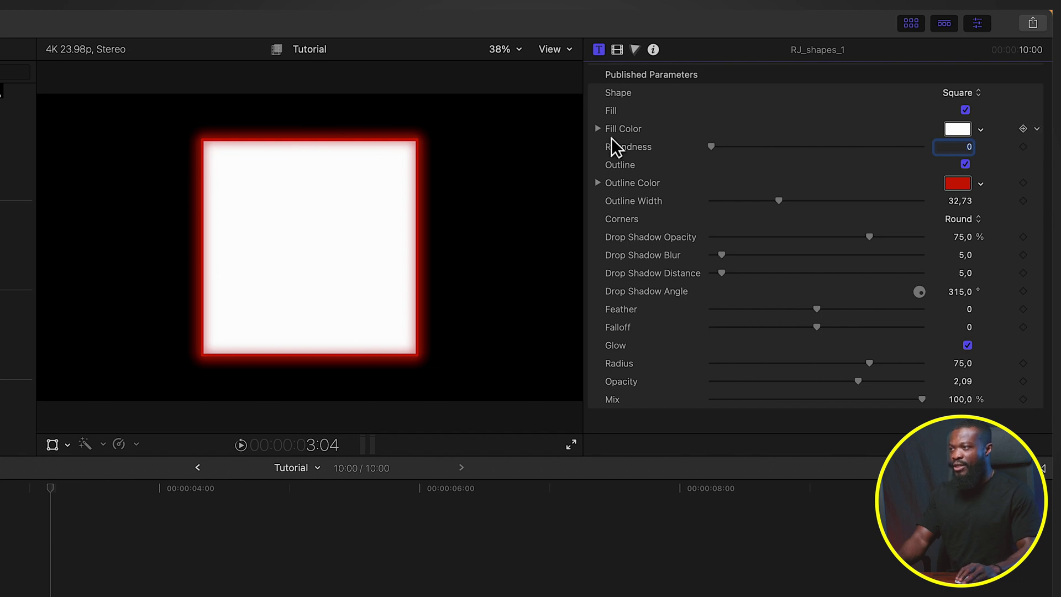
pyautogui.click(968, 111)
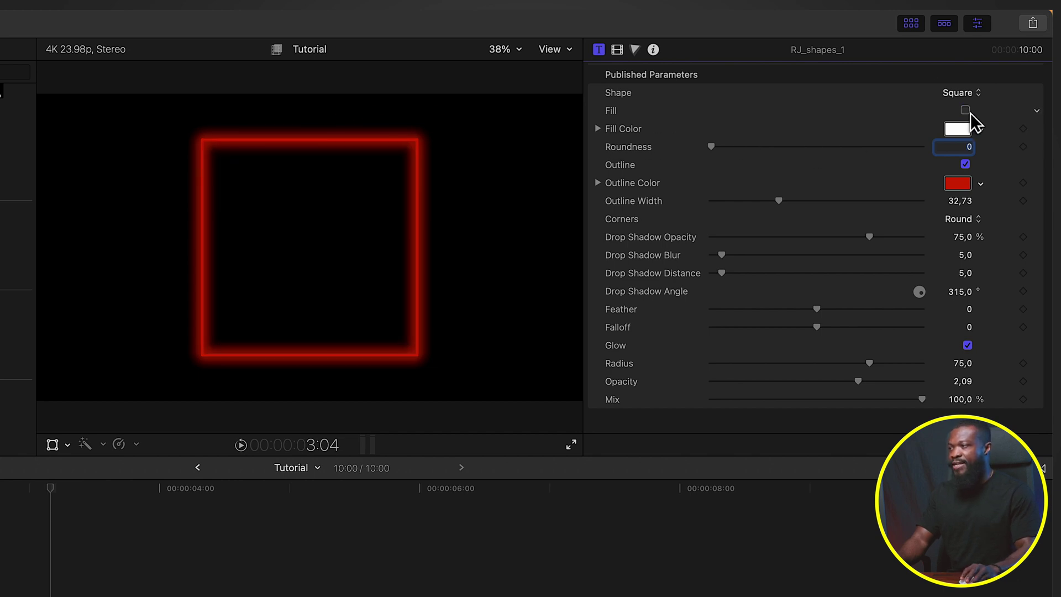
# Set the square's outline color to Yellow from the Apple color palette, closing the color picker when done
pyautogui.click(959, 185)
pyautogui.moveTo(1047, 118); pyautogui.dragTo(755, 137)
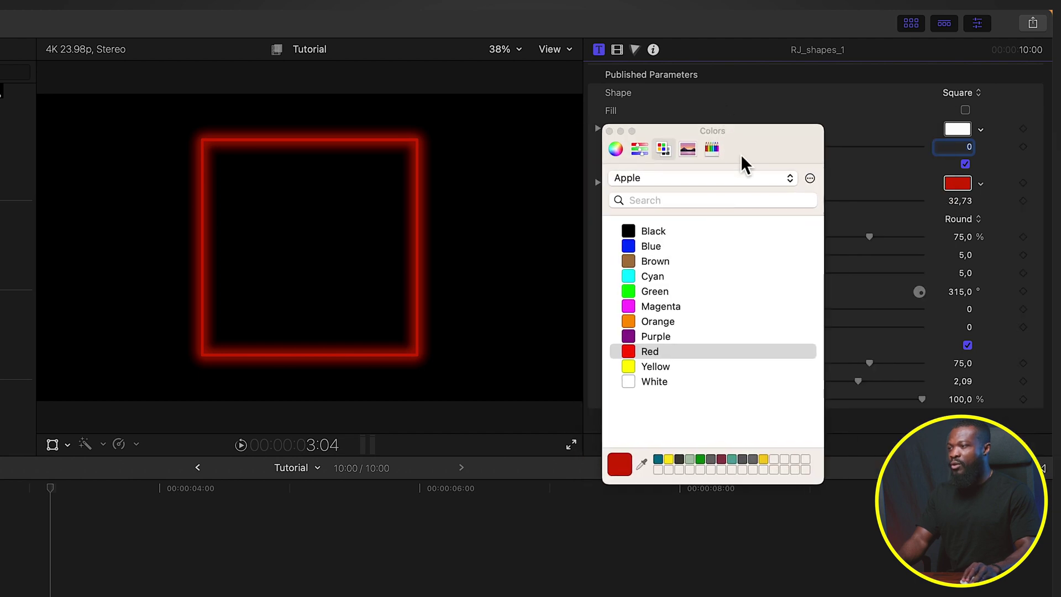
pyautogui.click(632, 368)
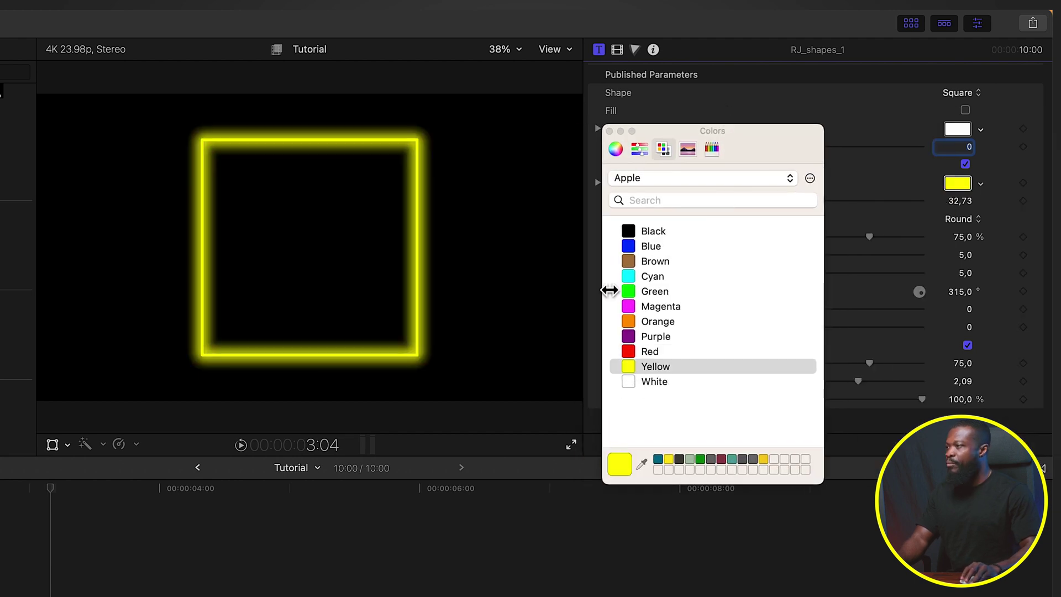
pyautogui.click(609, 132)
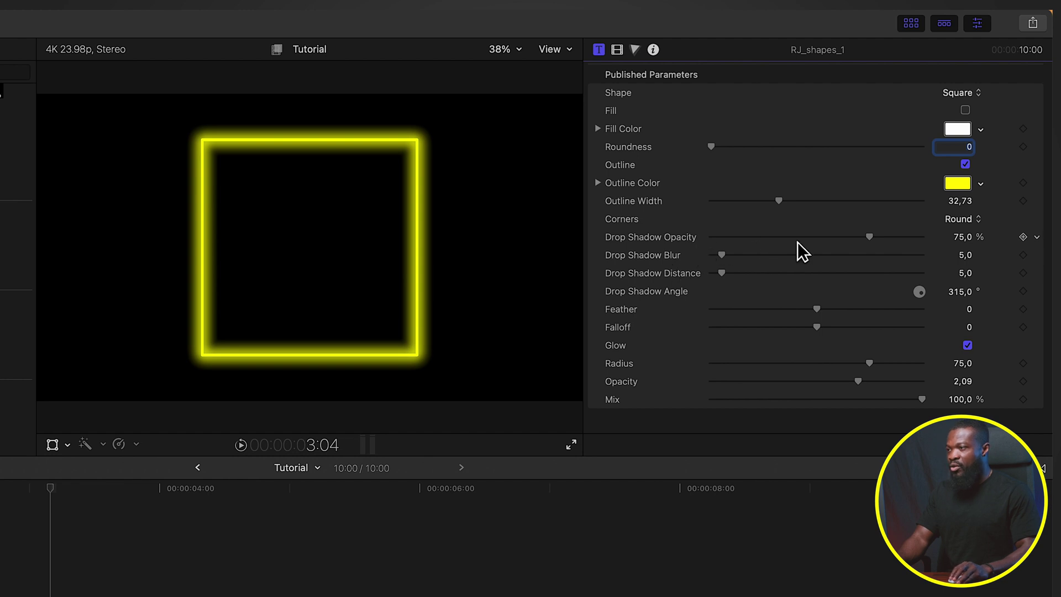
# Reduce the square's drop shadow opacity to 0% and set its outline width to about 36.1
pyautogui.moveTo(803, 241); pyautogui.dragTo(603, 233)
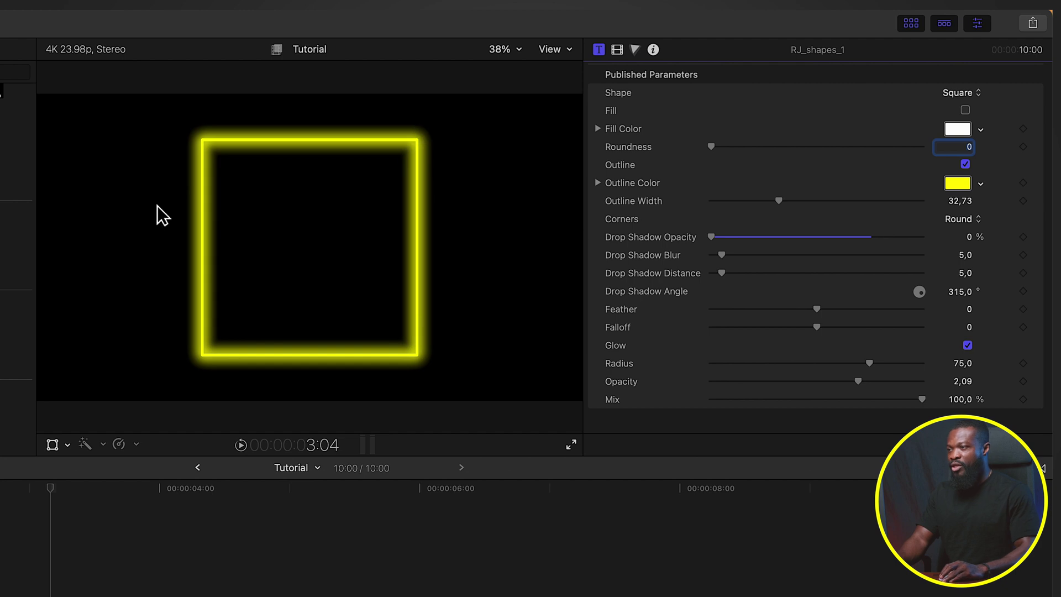
pyautogui.moveTo(786, 202); pyautogui.dragTo(792, 203)
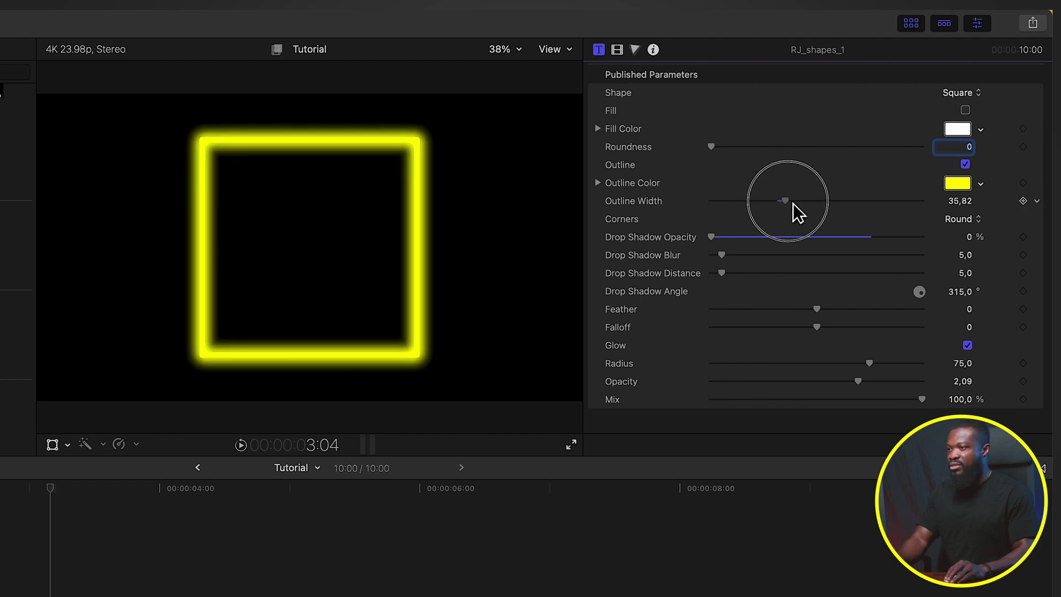
pyautogui.moveTo(798, 212); pyautogui.dragTo(793, 208)
# Toggle the glow off and on, then set its radius to 63 and its opacity to 0.72
pyautogui.scroll(-2, 764, 263)
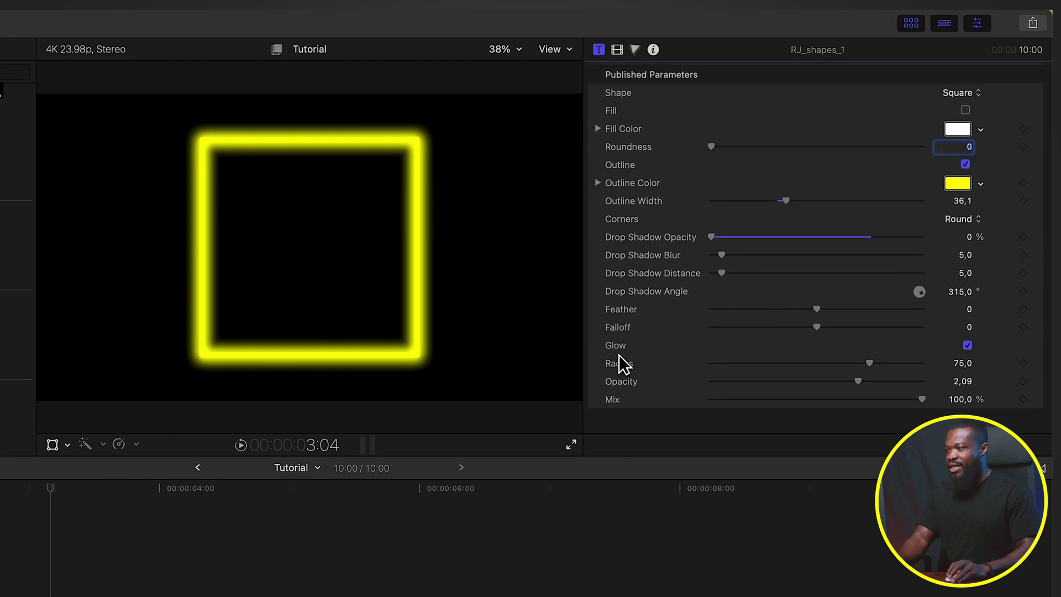
pyautogui.click(970, 349)
pyautogui.click(971, 349)
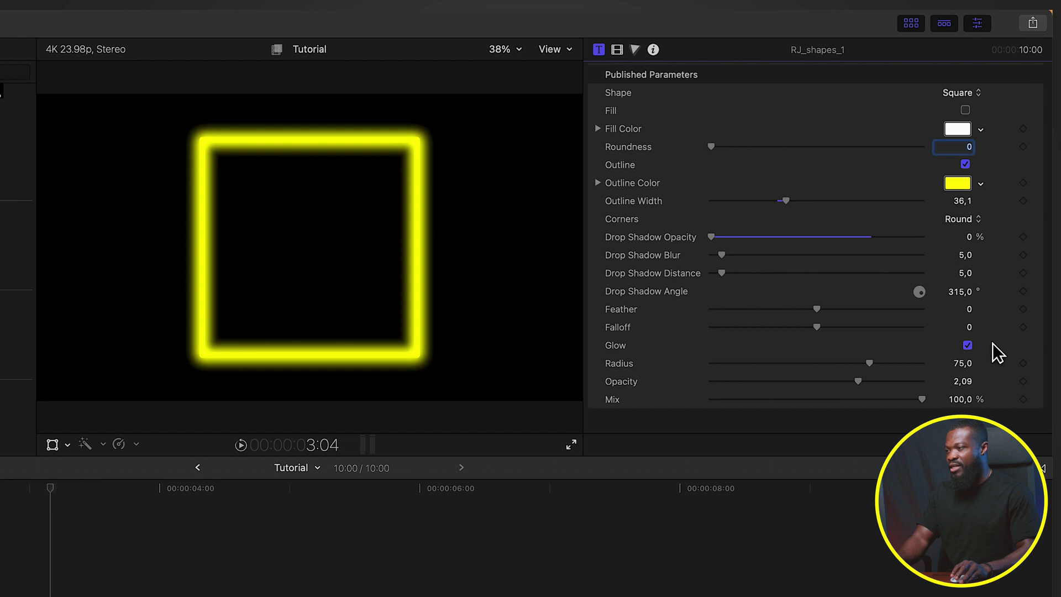
pyautogui.moveTo(835, 366)
pyautogui.mouseDown()
pyautogui.moveTo(823, 364)
pyautogui.moveTo(860, 371)
pyautogui.moveTo(836, 384)
pyautogui.moveTo(758, 382)
pyautogui.moveTo(851, 367)
pyautogui.mouseUp()
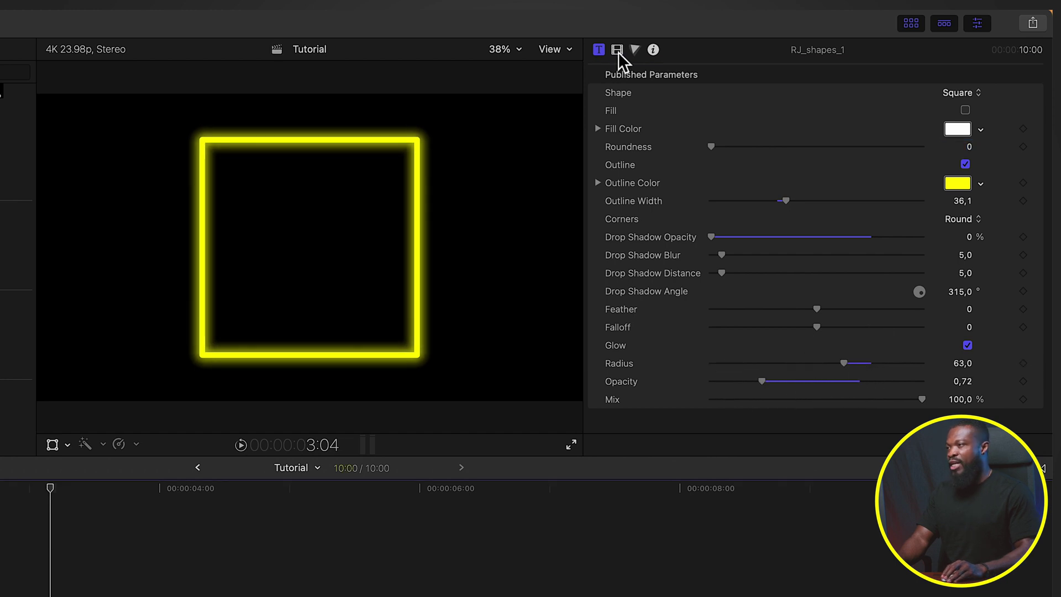
# Widen the square into a rectangle with a Scale X of about 179.42% and set its roundness to about 12.14
pyautogui.click(619, 52)
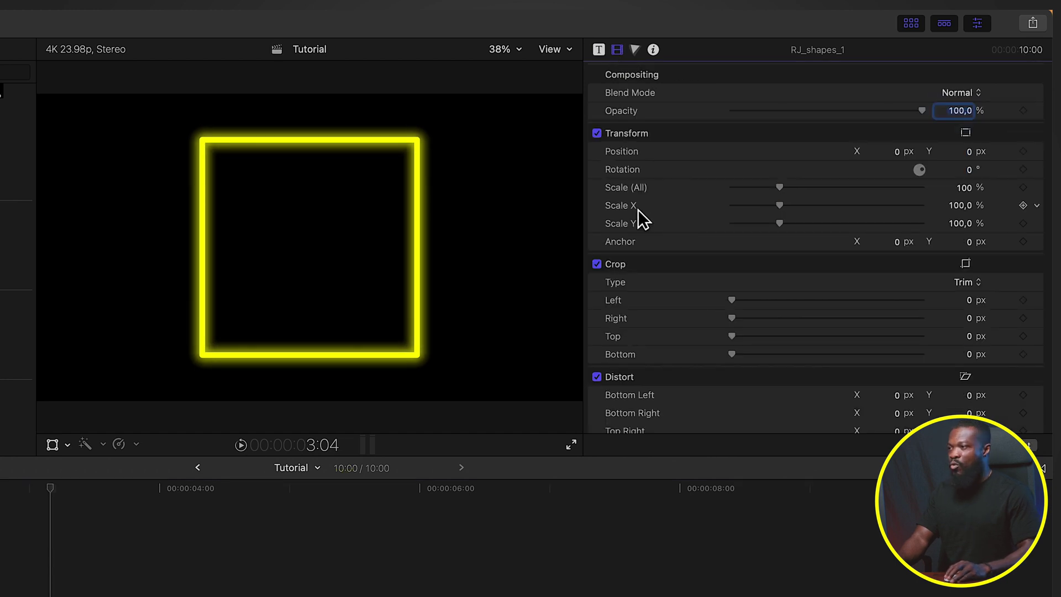
pyautogui.moveTo(784, 210); pyautogui.dragTo(822, 213)
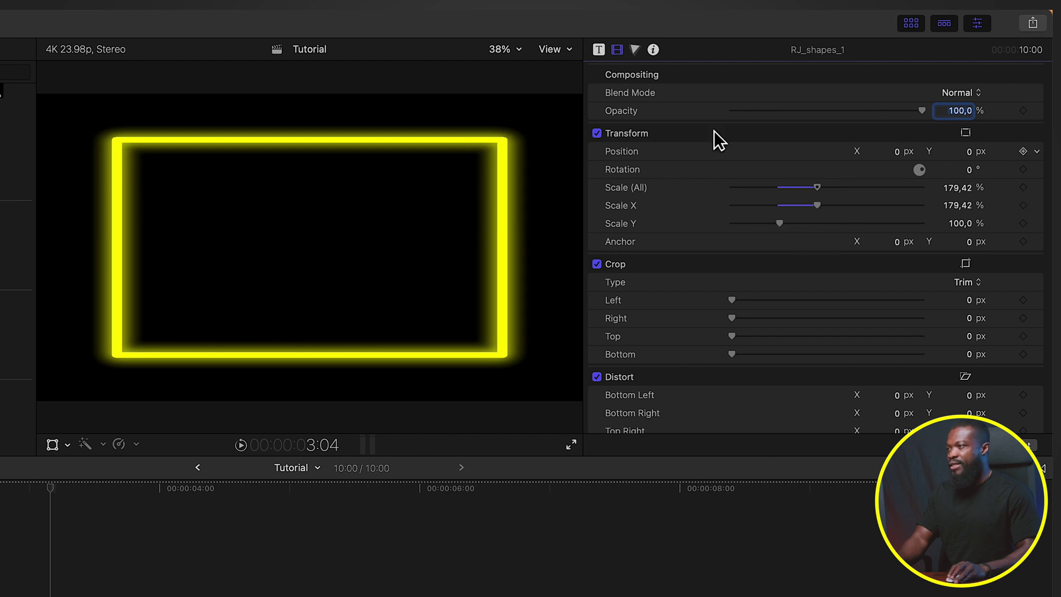
pyautogui.click(599, 49)
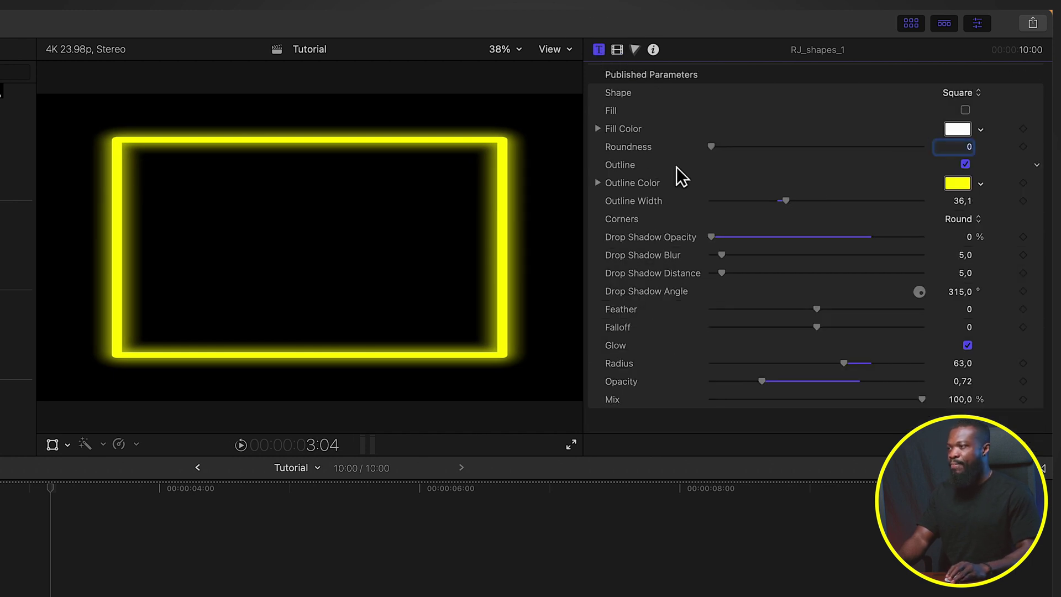
pyautogui.moveTo(716, 150); pyautogui.dragTo(736, 161)
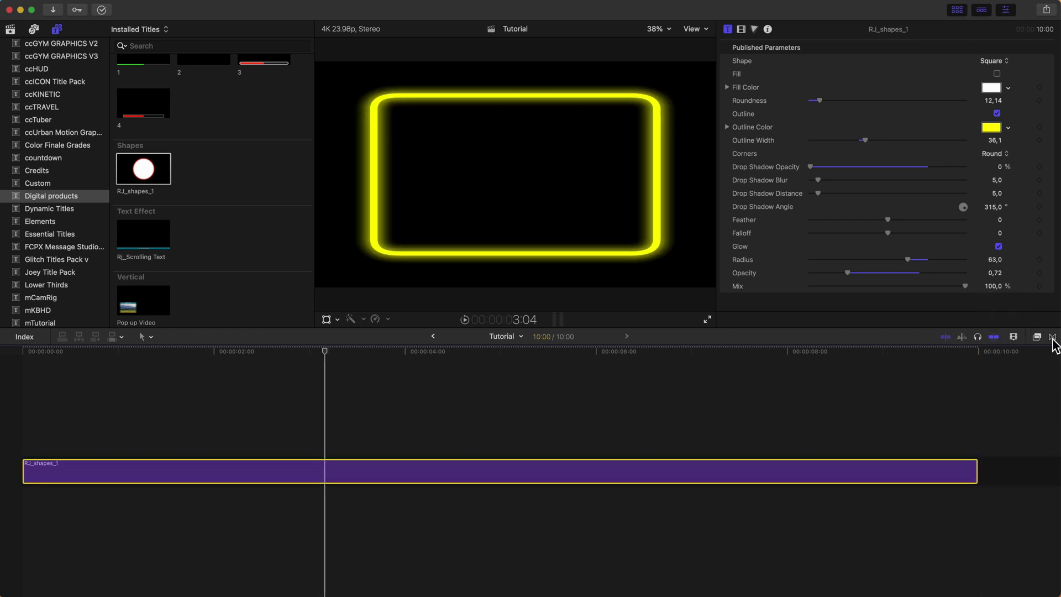
# Search all transitions for "clock" and apply the Clock transition to the start of the RJ_shapes_1 clip
pyautogui.click(1052, 338)
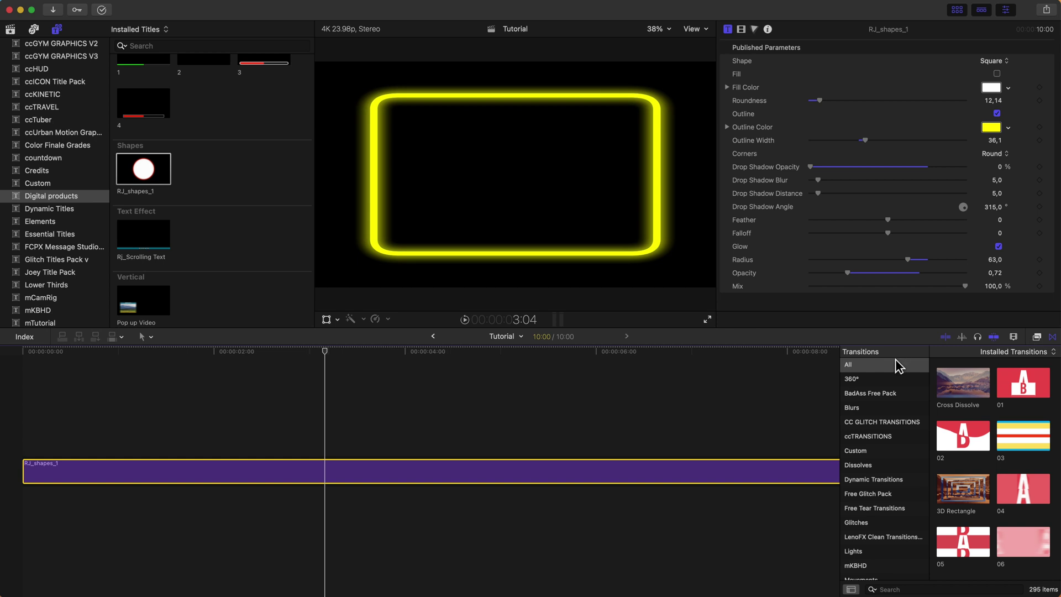
pyautogui.click(860, 369)
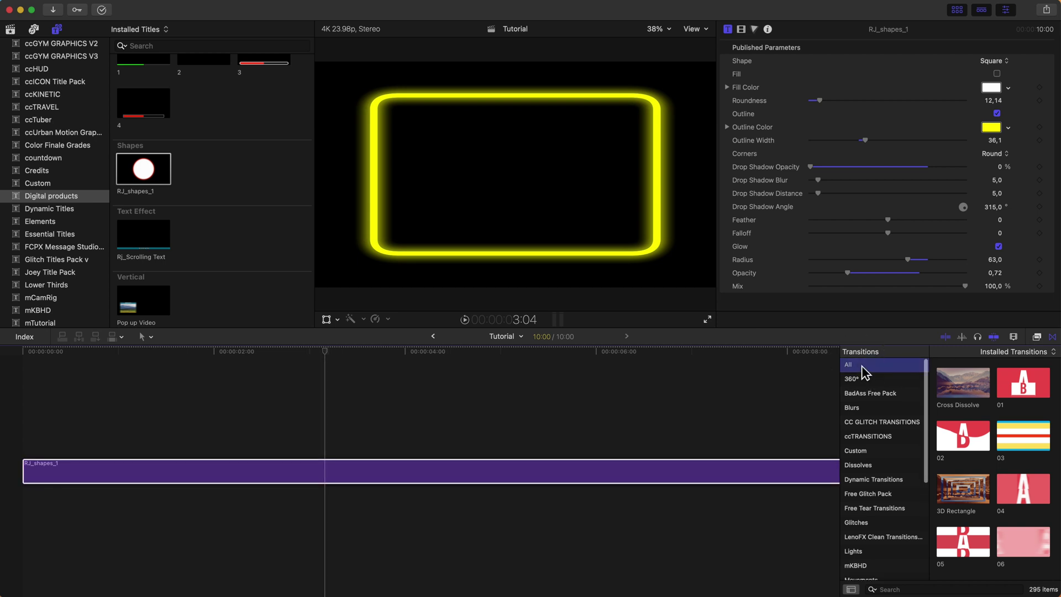
pyautogui.click(888, 589)
pyautogui.write('c')
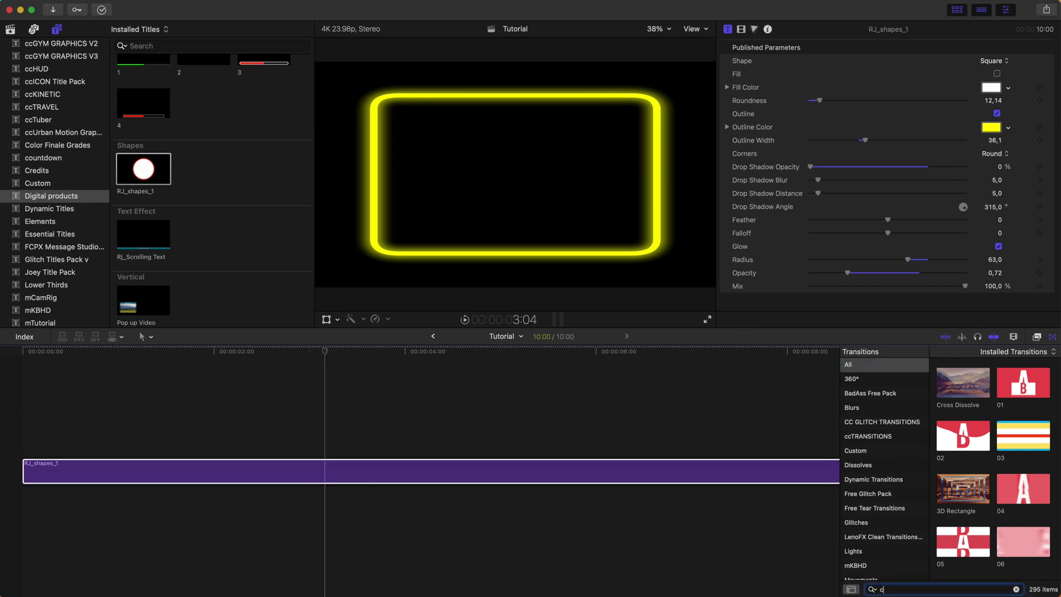
pyautogui.write('lock')
pyautogui.moveTo(961, 387); pyautogui.dragTo(91, 474)
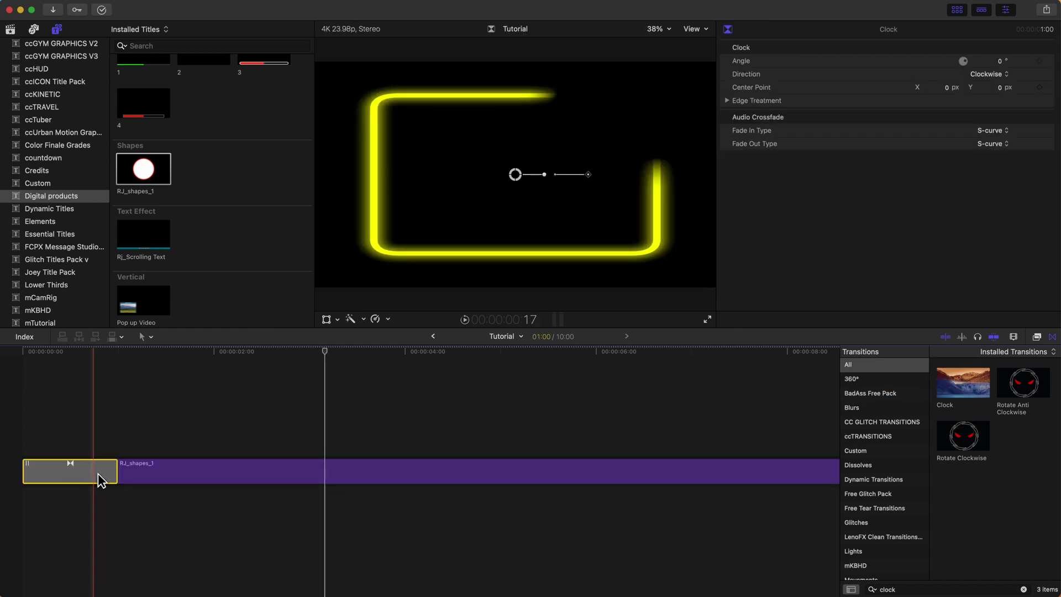
pyautogui.click(1053, 338)
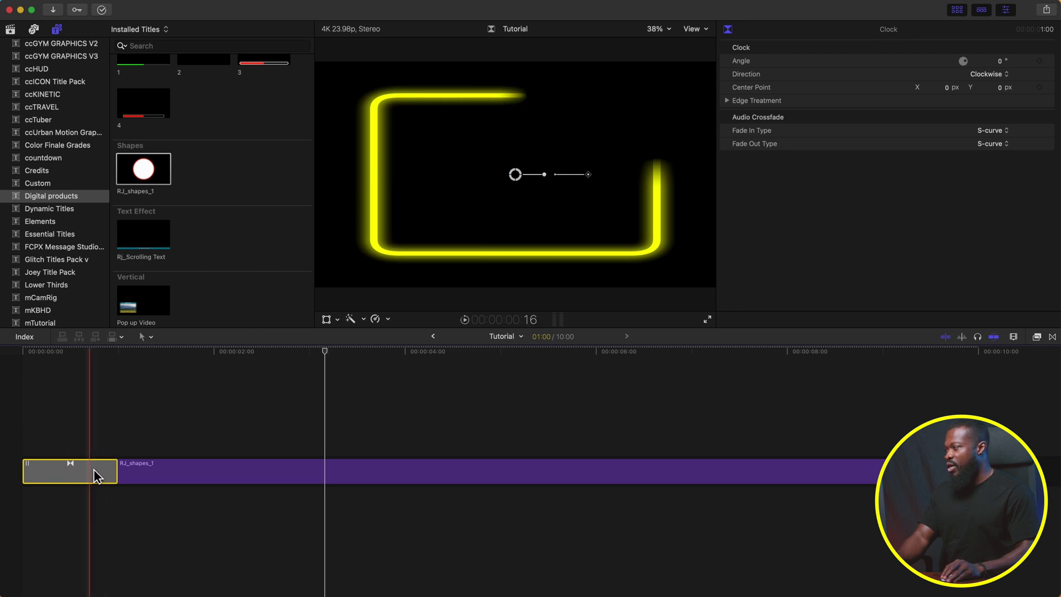
# Step the playhead 30 frames forward from the timeline start and lengthen the Clock transition to 1:08
pyautogui.click(29, 355)
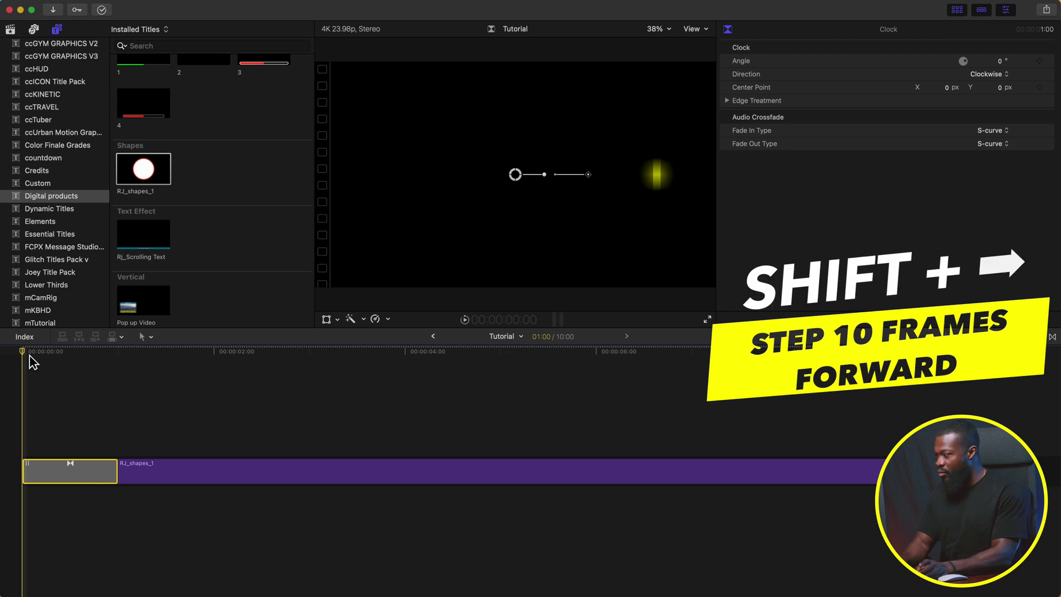
pyautogui.hotkey('shift', 'Right')
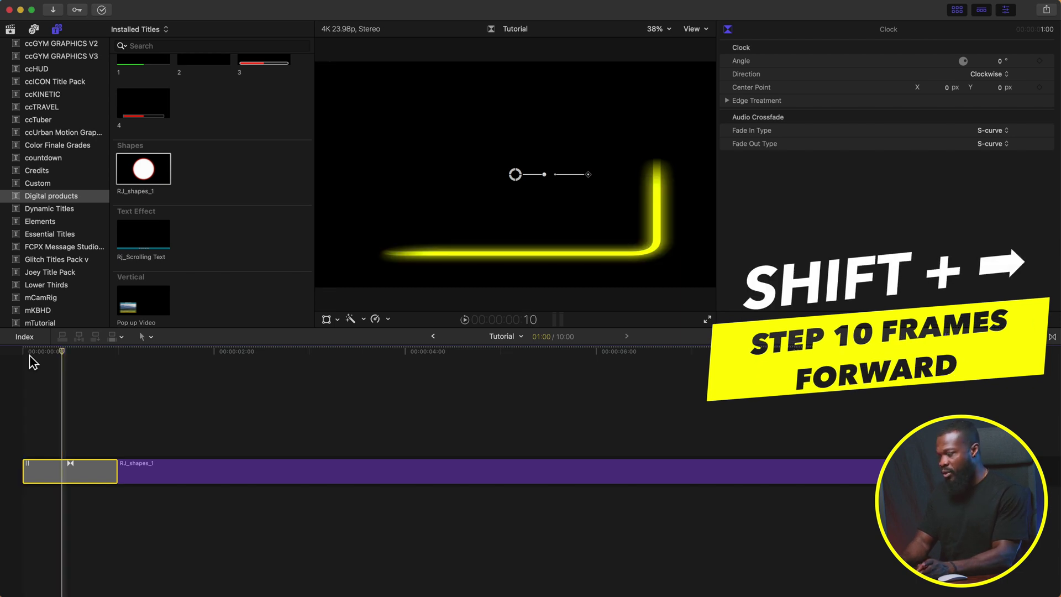
pyautogui.hotkey('shift', 'Right')
pyautogui.hotkey('shift', 'Right')
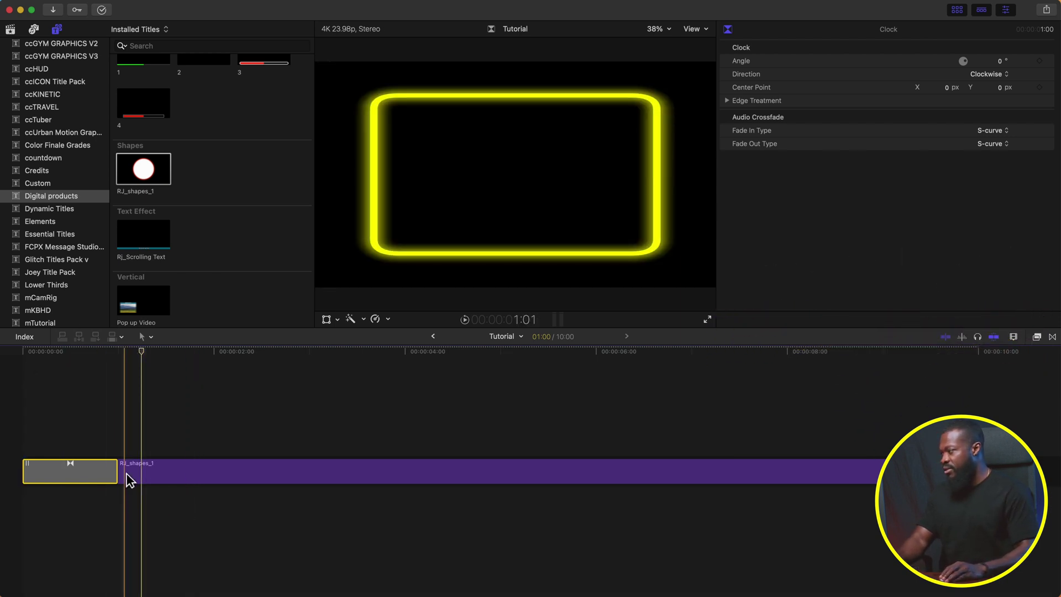
pyautogui.moveTo(118, 474); pyautogui.dragTo(150, 474)
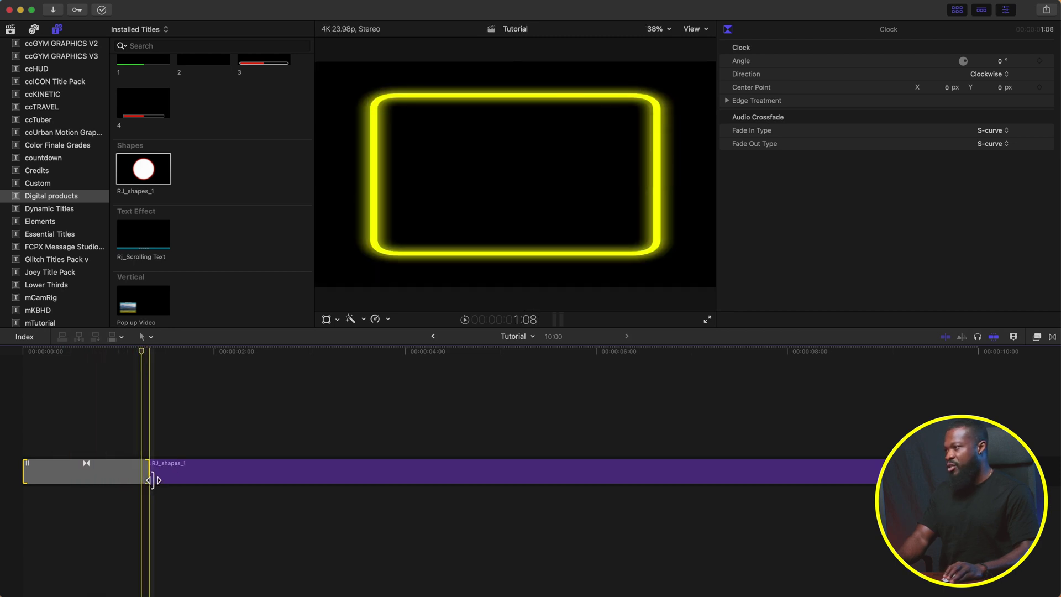
# Rotate the Clock transition's starting direction to point straight up by setting its angle to 90°
pyautogui.click(115, 474)
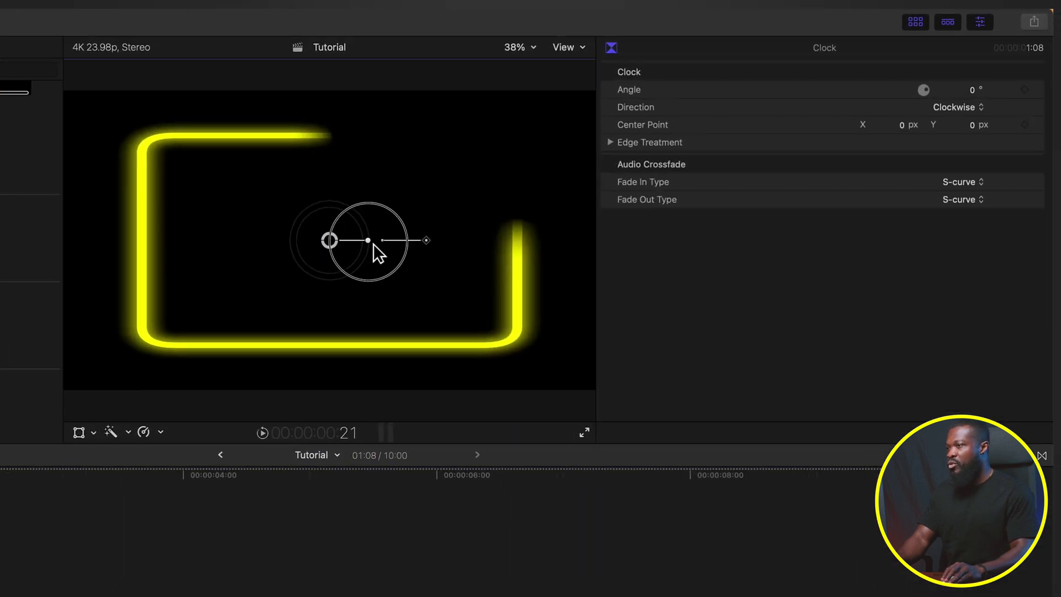
pyautogui.moveTo(554, 176); pyautogui.dragTo(548, 178)
pyautogui.moveTo(353, 251); pyautogui.dragTo(316, 177)
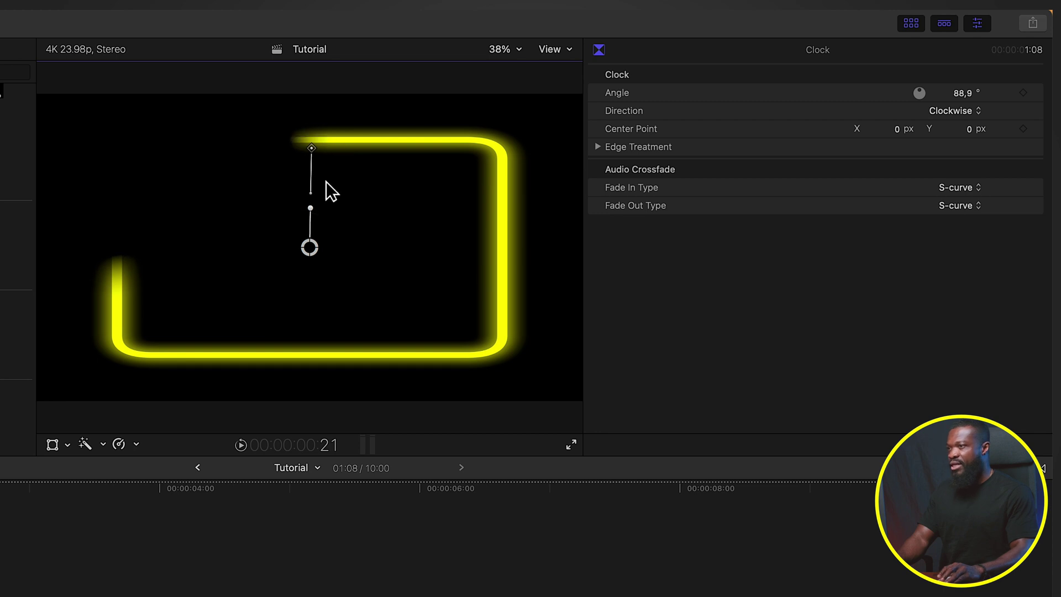
pyautogui.click(962, 95)
pyautogui.write('90')
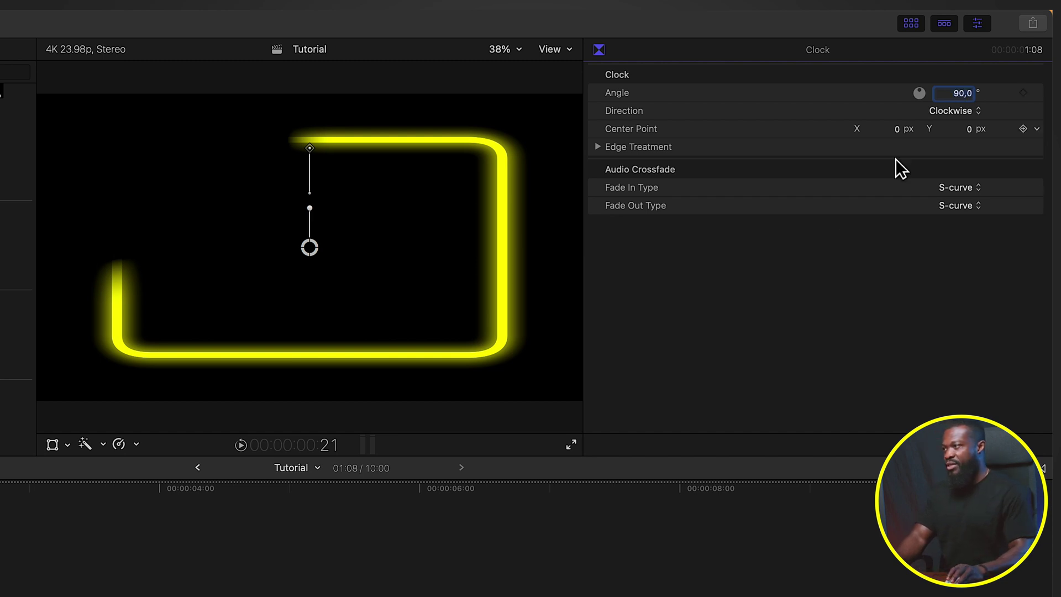
pyautogui.press('Return')
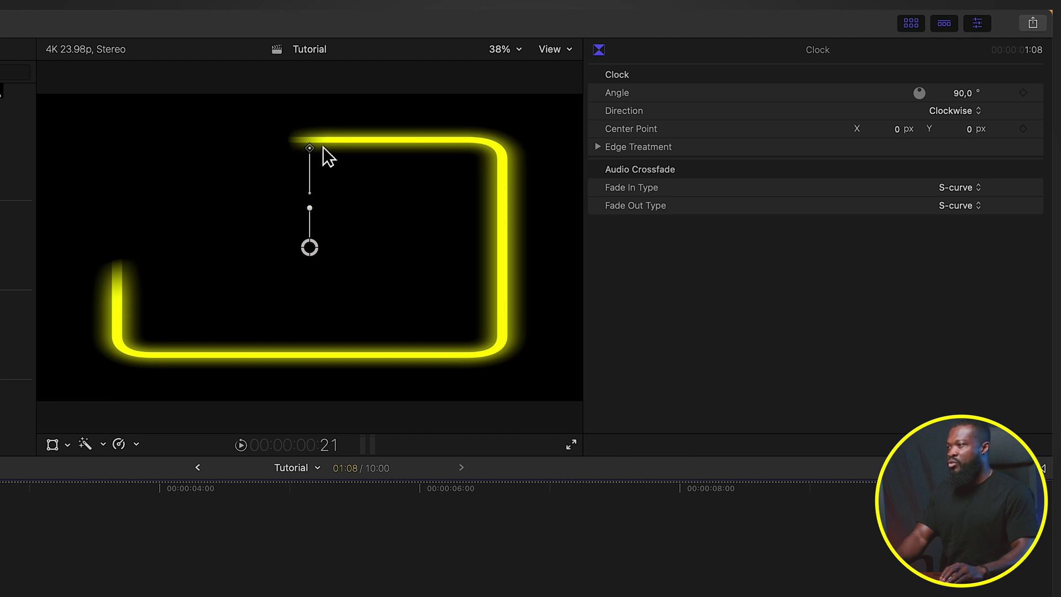
# Set the border in the Clock transition's edge treatment to 10
pyautogui.click(605, 148)
pyautogui.moveTo(763, 169)
pyautogui.mouseDown()
pyautogui.moveTo(743, 168)
pyautogui.moveTo(818, 170)
pyautogui.moveTo(752, 171)
pyautogui.mouseUp()
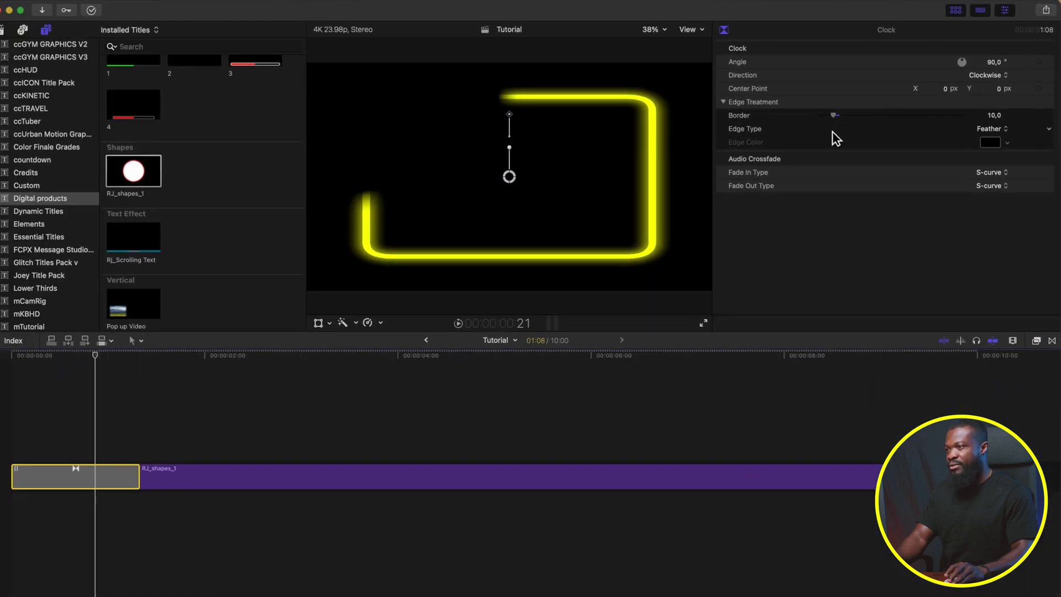
# Add the Screenshot 2023-08-03 at 15.24.34 clip to the timeline start as a connected clip beneath RJ_shapes_1
pyautogui.click(68, 456)
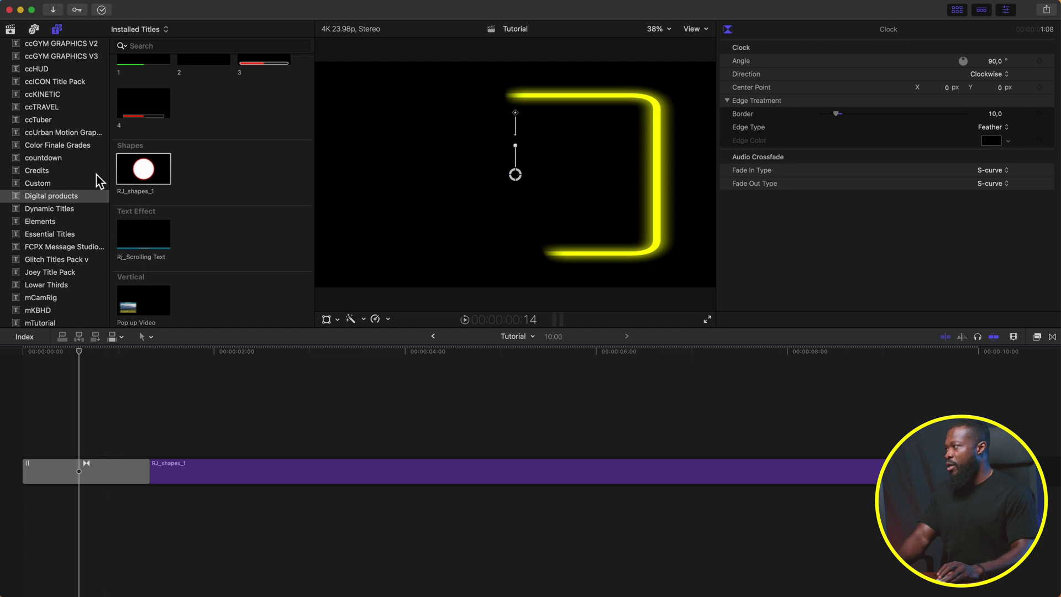
pyautogui.click(11, 30)
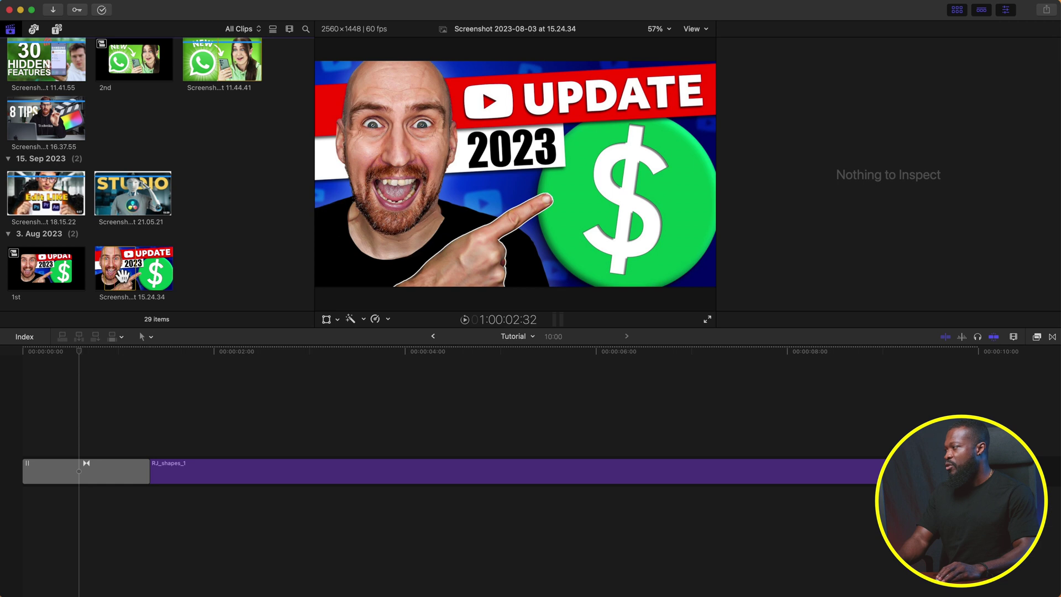
pyautogui.moveTo(134, 268); pyautogui.dragTo(28, 506)
pyautogui.click(85, 470)
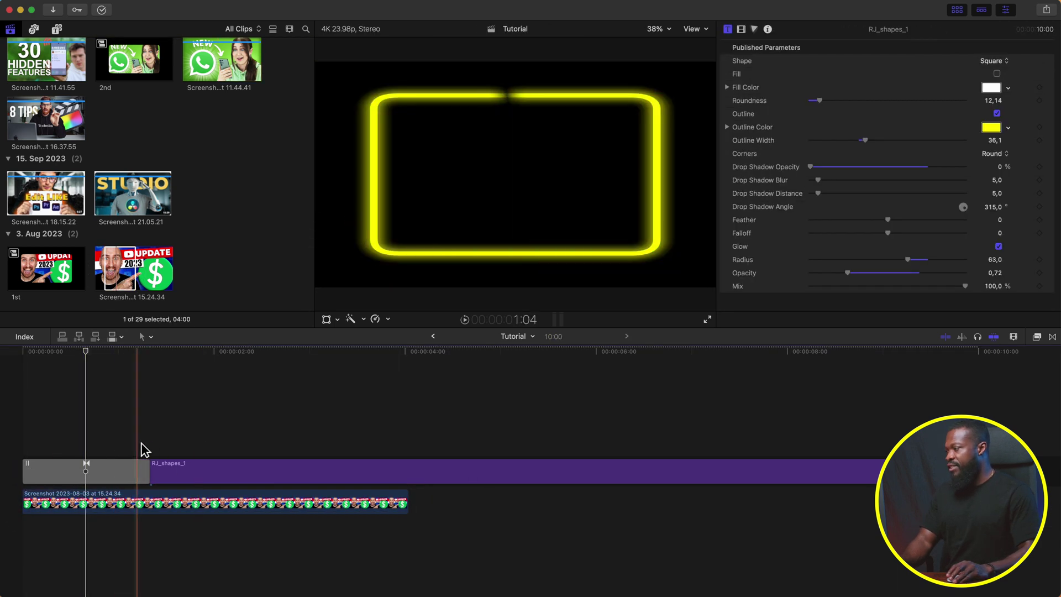
# Lift RJ_shapes_1 with its Clock transition out of the primary storyline and overwrite the screenshot clip into the storyline
pyautogui.moveTo(142, 451); pyautogui.dragTo(239, 476)
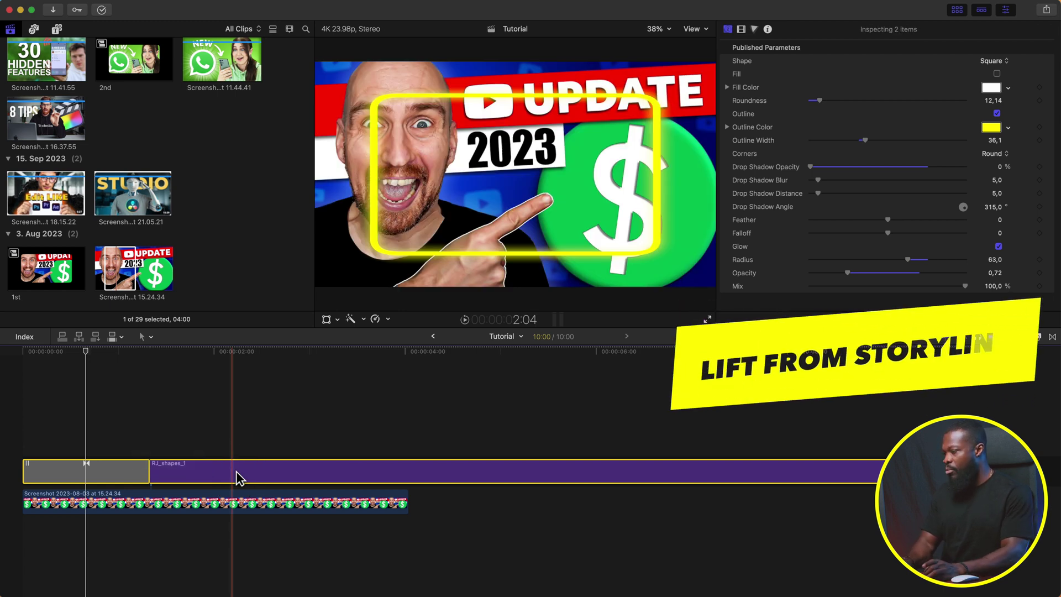
pyautogui.press('alt+super+Up')
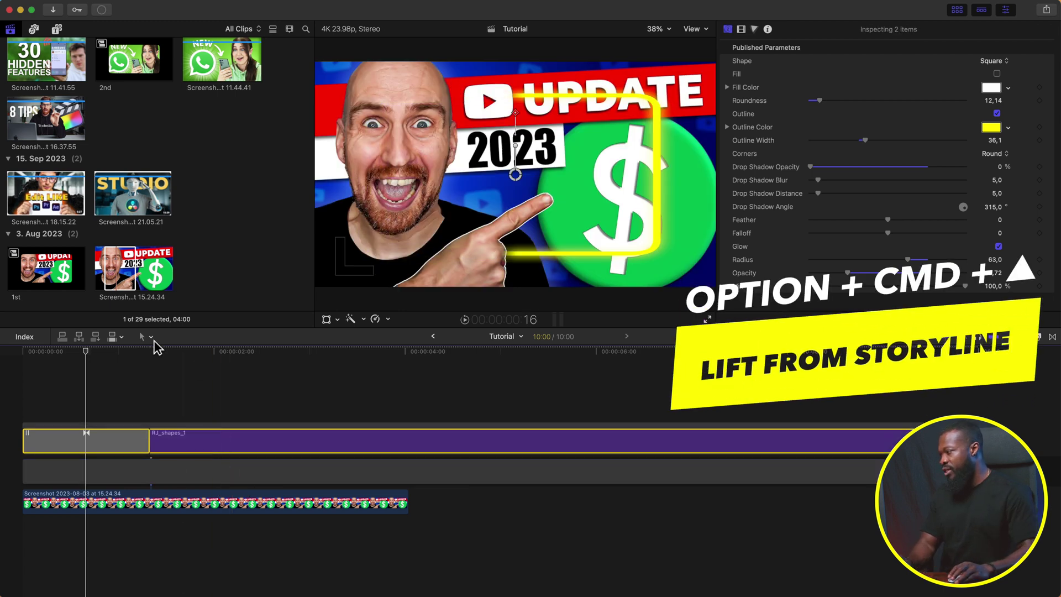
pyautogui.click(142, 506)
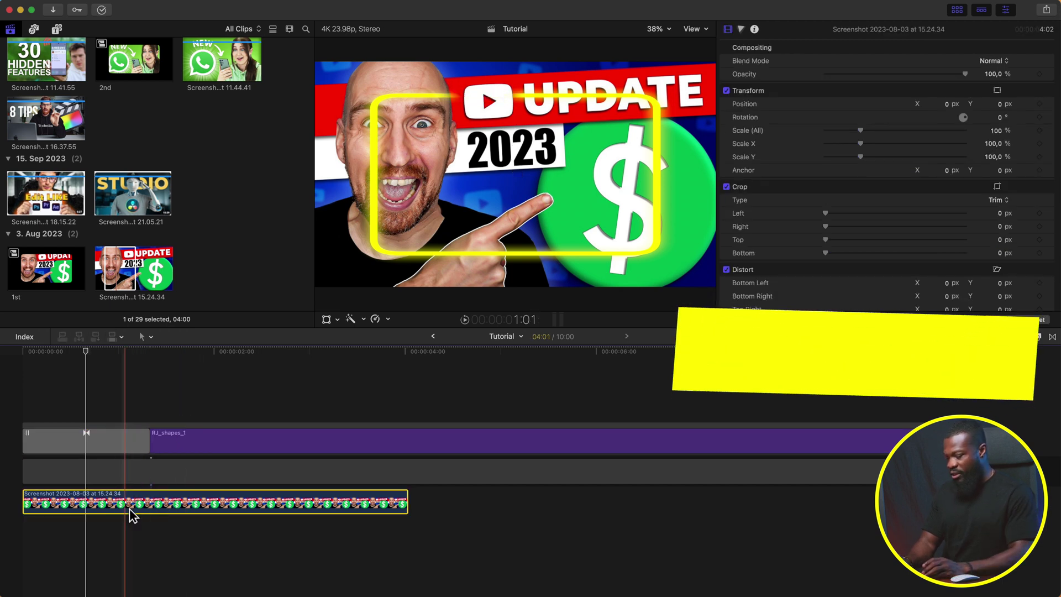
pyautogui.press('alt+super+Down')
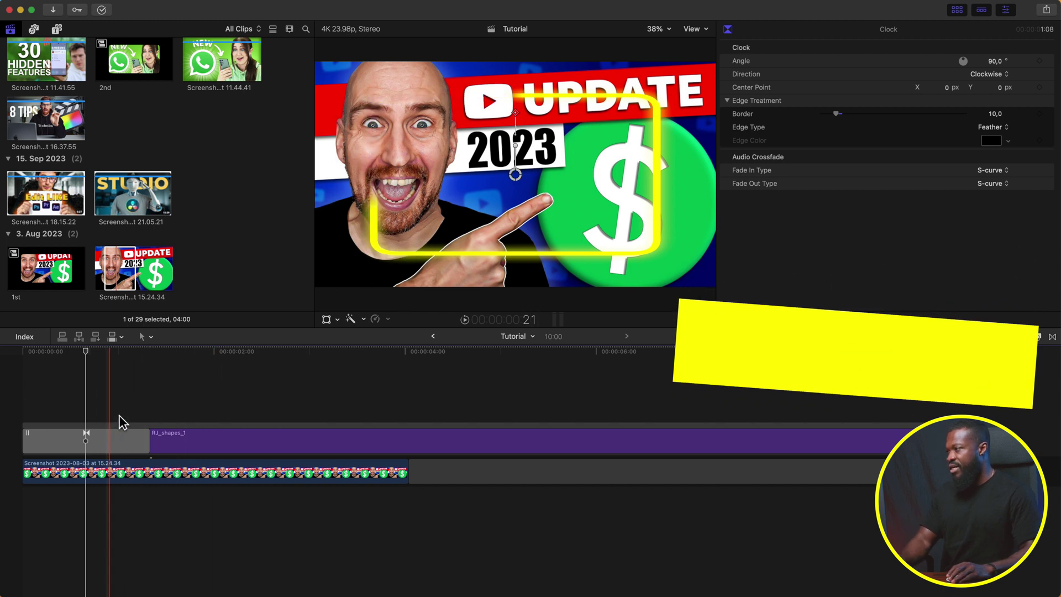
# Scale the screenshot clip down to 70% so that it fits the yellow outline
pyautogui.click(117, 473)
pyautogui.click(179, 350)
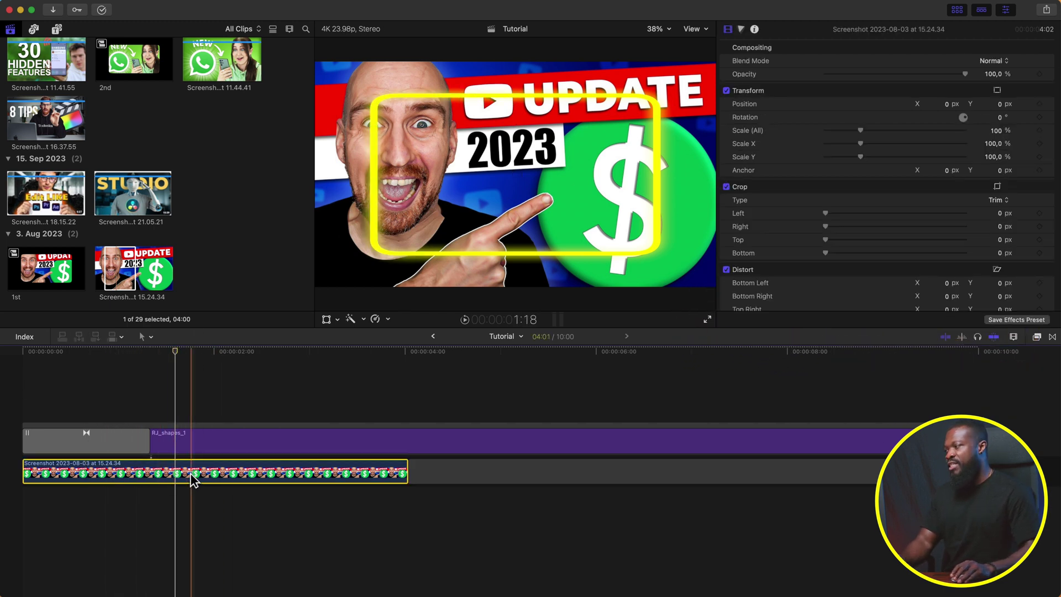
pyautogui.moveTo(997, 136); pyautogui.dragTo(989, 137)
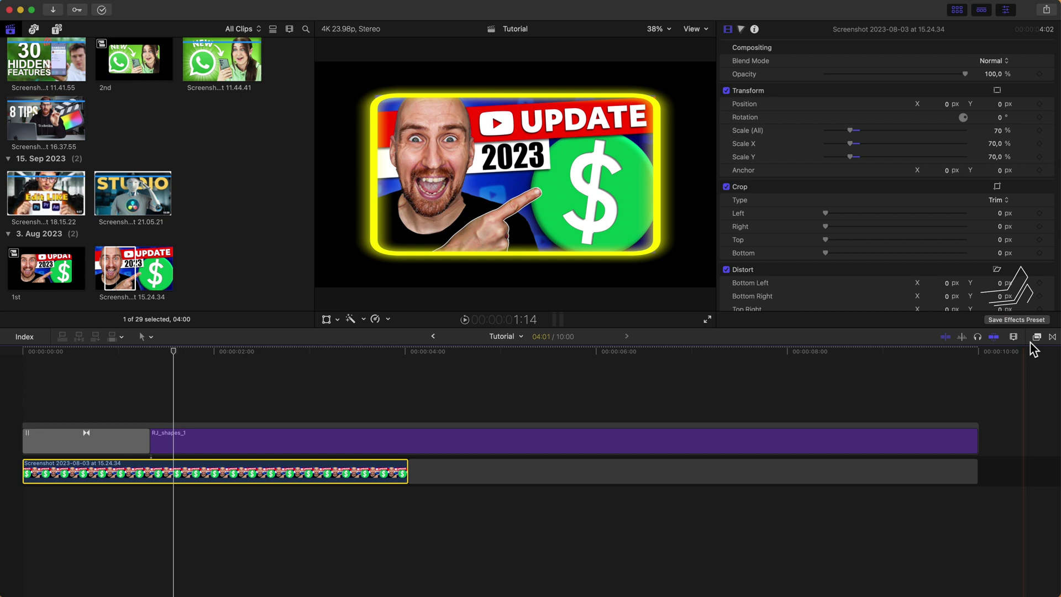
# Apply the Shape Mask effect from Masks and Keying to the screenshot clip and reduce its curvature to 11.92%
pyautogui.click(1036, 337)
pyautogui.scroll(-8, 894, 450)
pyautogui.click(882, 499)
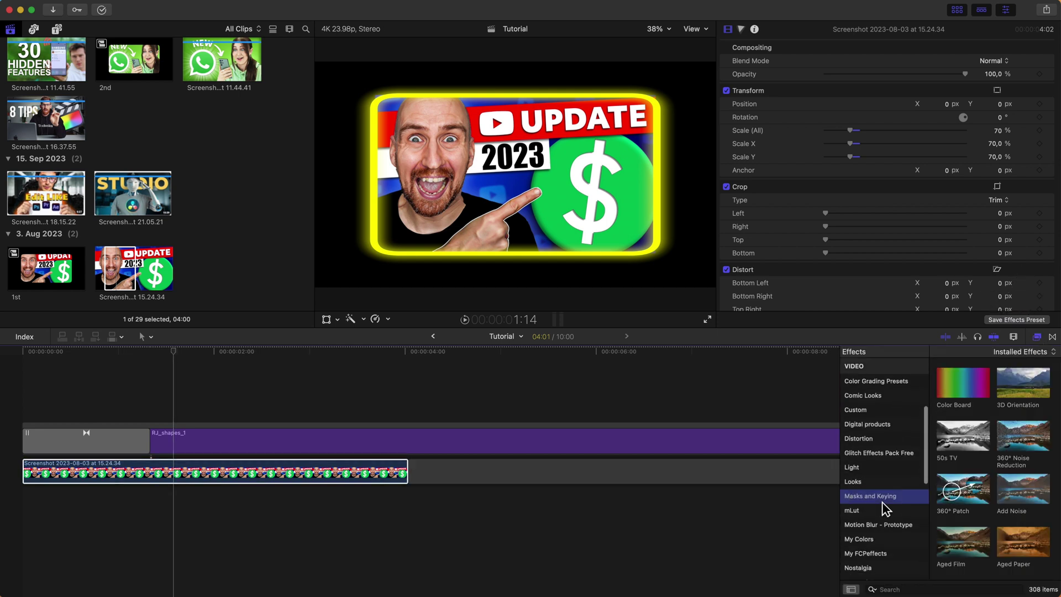
pyautogui.moveTo(1026, 552); pyautogui.dragTo(191, 485)
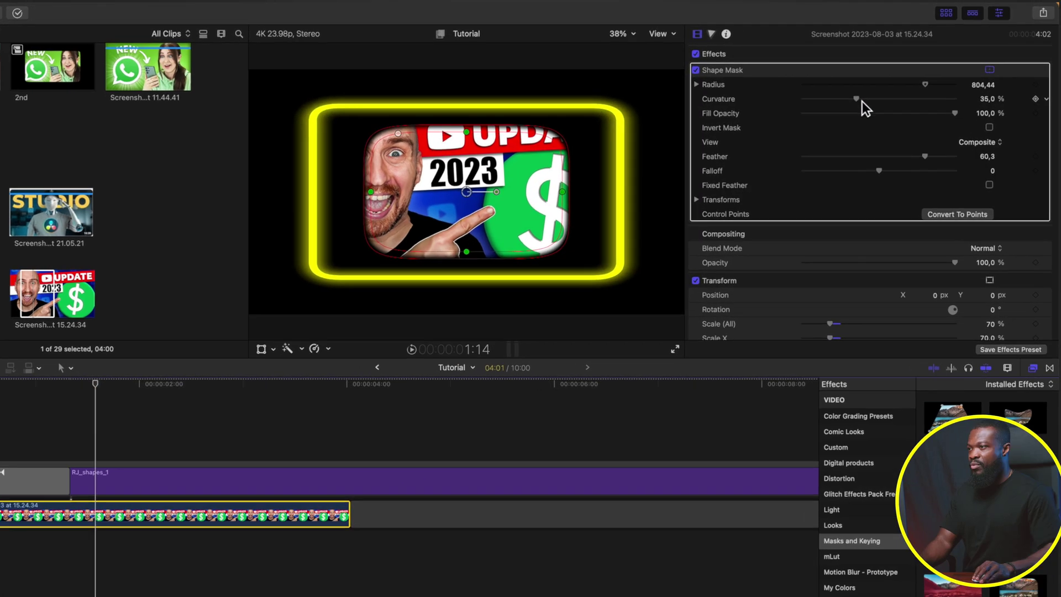
pyautogui.moveTo(873, 88); pyautogui.dragTo(849, 91)
pyautogui.moveTo(766, 135); pyautogui.dragTo(761, 137)
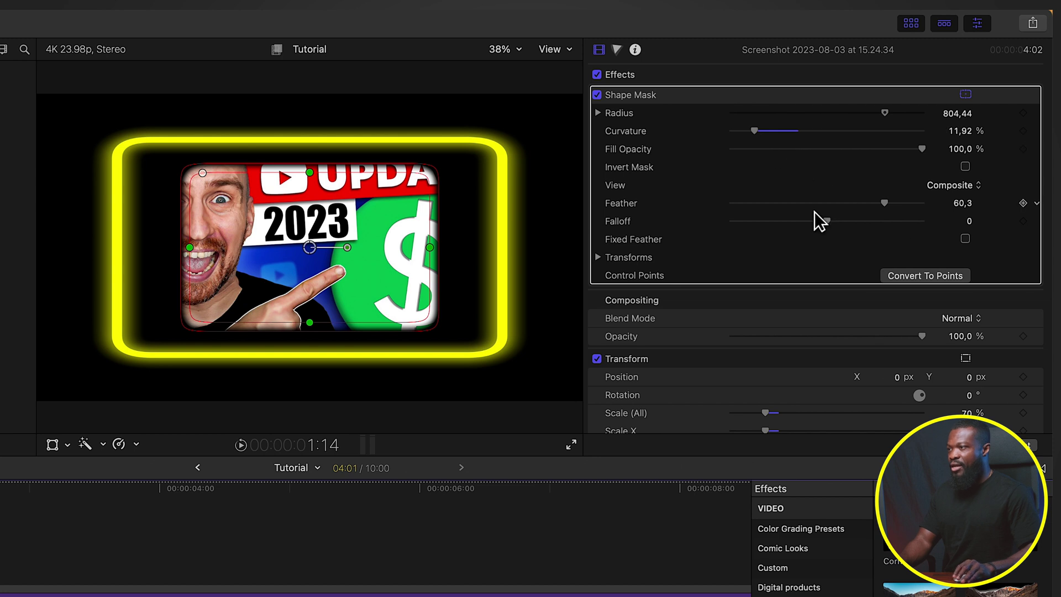
# Set the Shape Mask's feather to 0 and stretch the mask horizontally and vertically to the yellow outline's edges
pyautogui.click(962, 204)
pyautogui.write('0')
pyautogui.press('Return')
pyautogui.moveTo(435, 247); pyautogui.dragTo(504, 248)
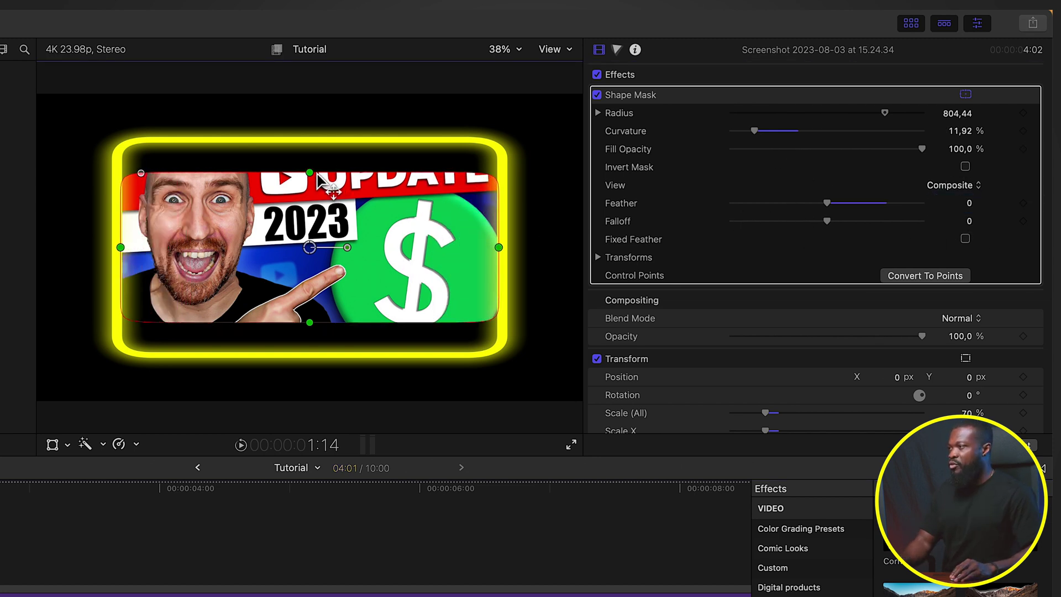
pyautogui.moveTo(317, 173); pyautogui.dragTo(318, 141)
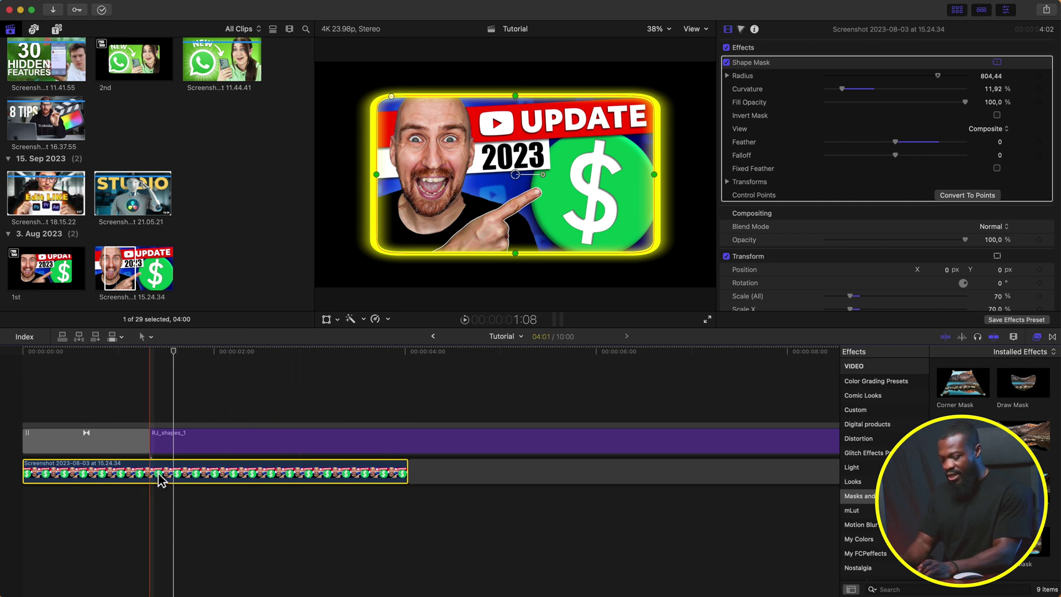
# Lift the masked screenshot clip from the storyline and extend it to 10:00, matching the end of RJ_shapes_1
pyautogui.press('alt+super+Up')
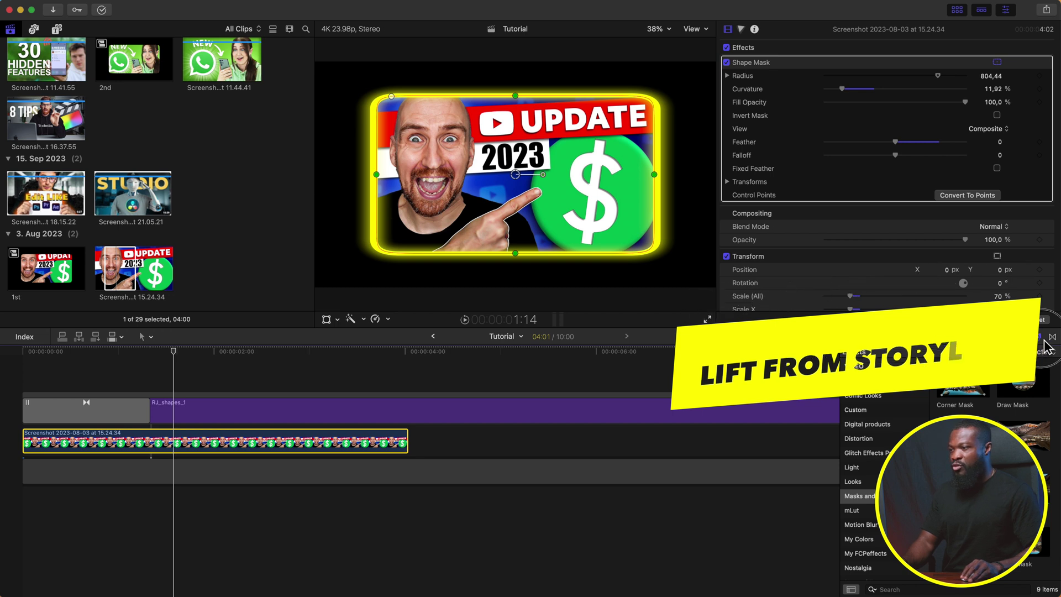
pyautogui.moveTo(409, 444); pyautogui.dragTo(977, 442)
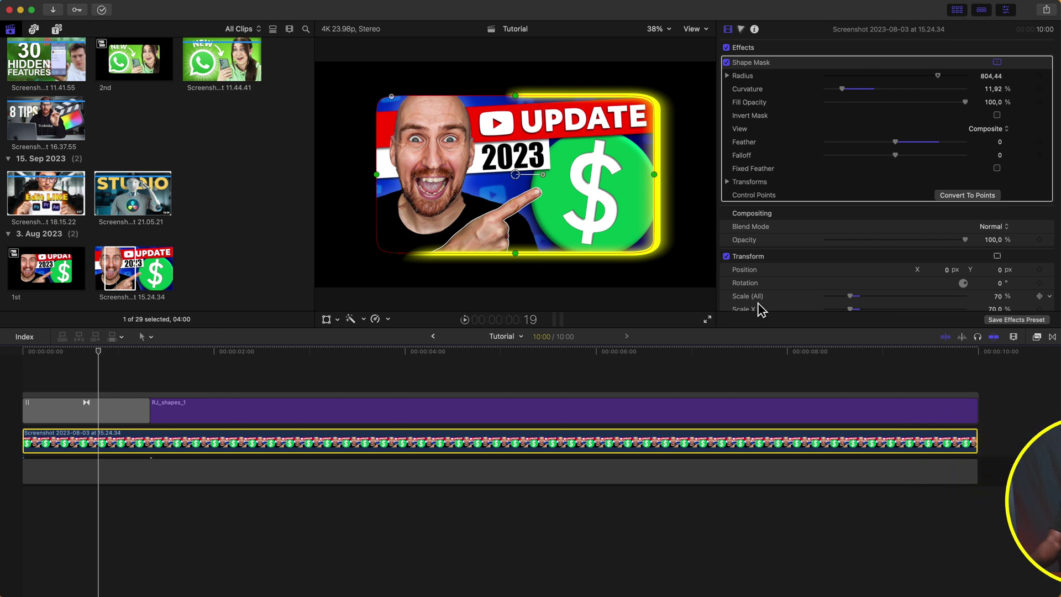
# Apply the Tap5a Quick In-Out Animator effect to the screenshot clip
pyautogui.click(1037, 337)
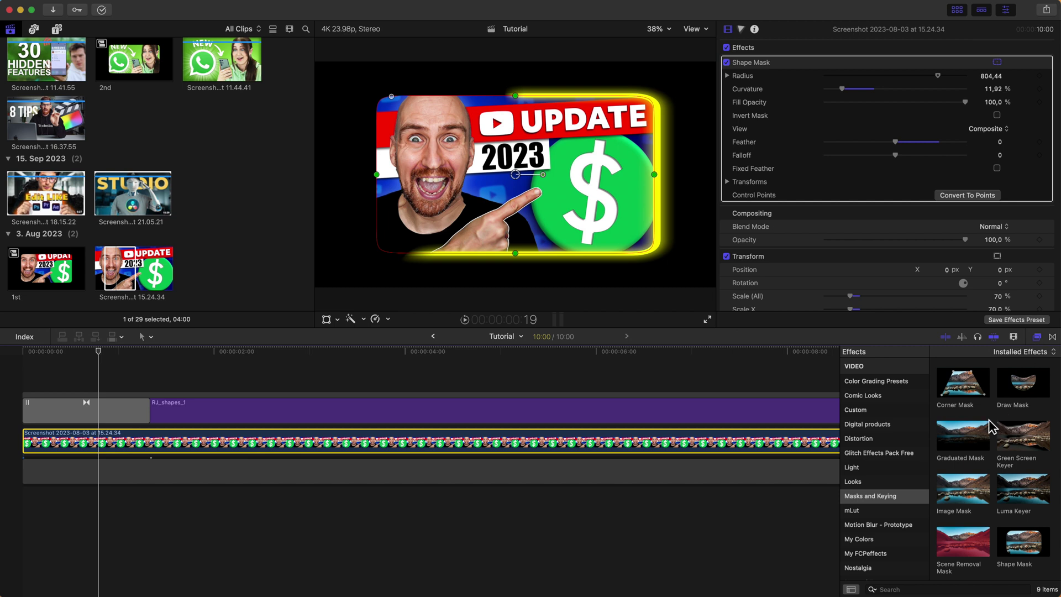
pyautogui.scroll(-5, 892, 464)
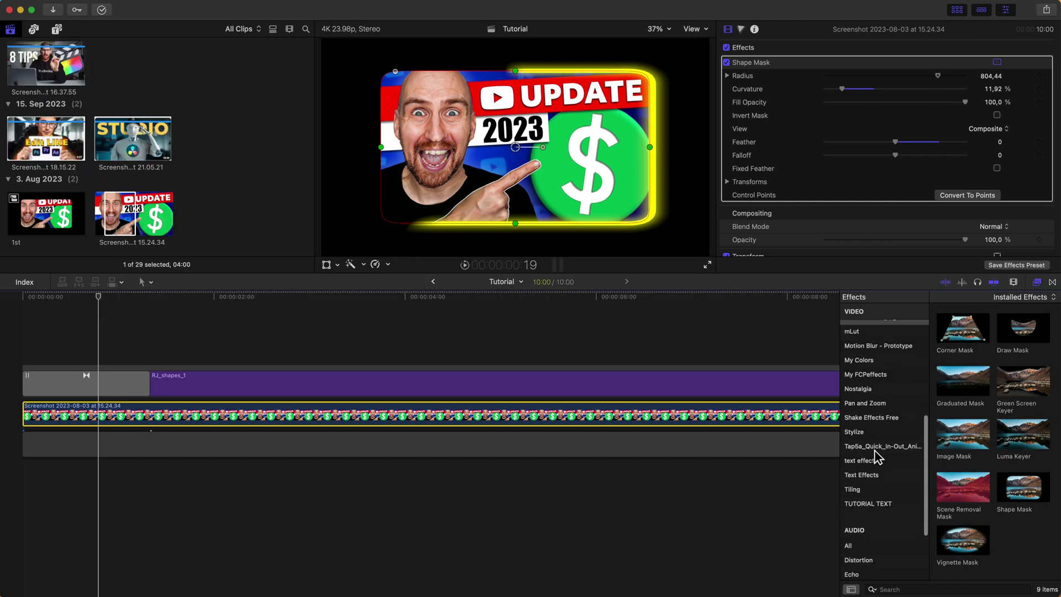
pyautogui.click(876, 449)
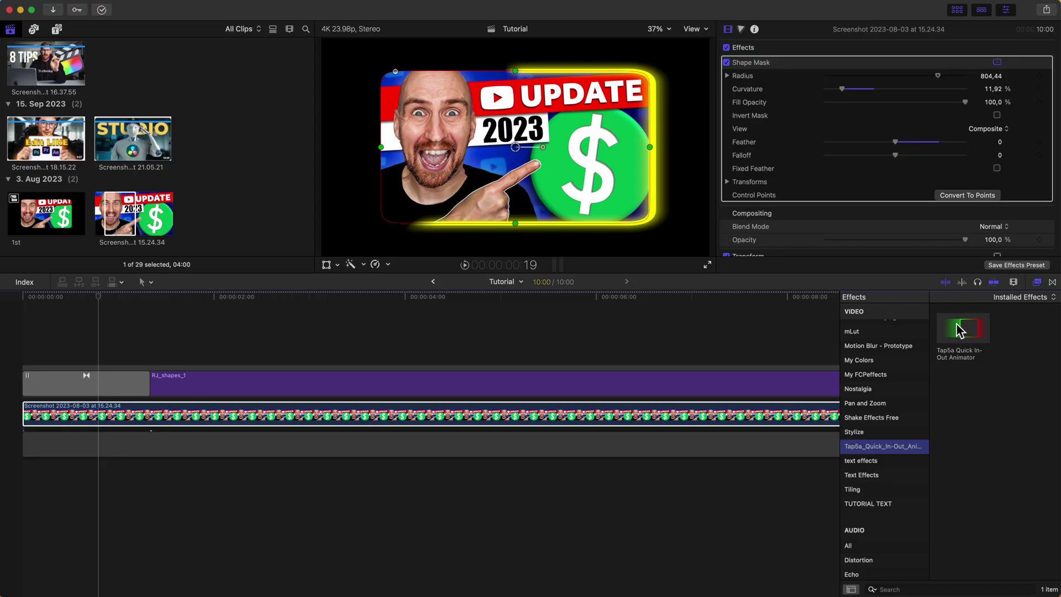
pyautogui.moveTo(962, 334); pyautogui.dragTo(137, 418)
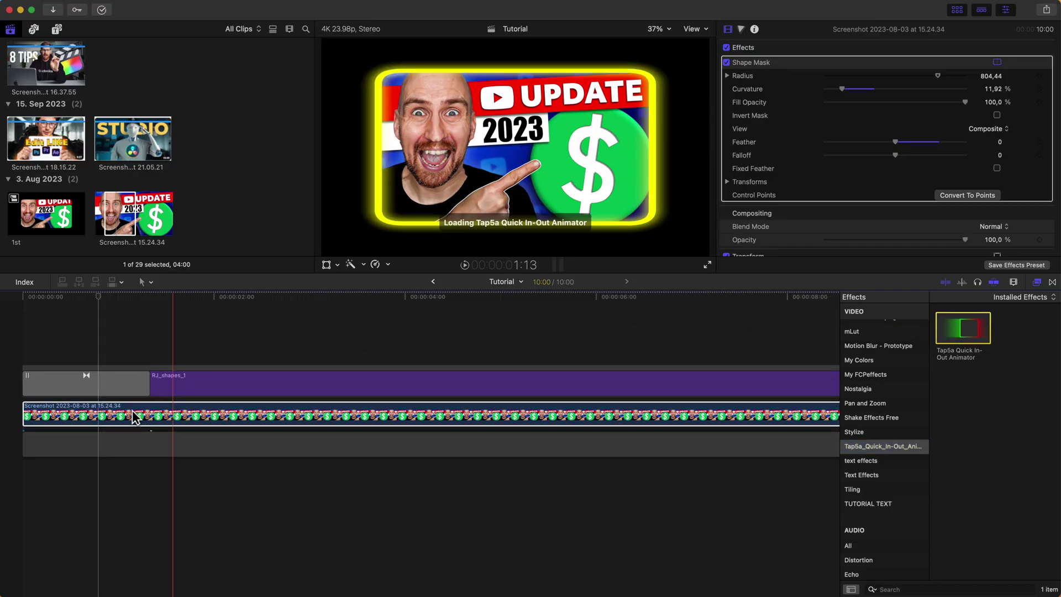
# Set the Quick In-Out Animator's in-animation to Float From Bottom and open its In-Time value for editing
pyautogui.scroll(-5, 966, 134)
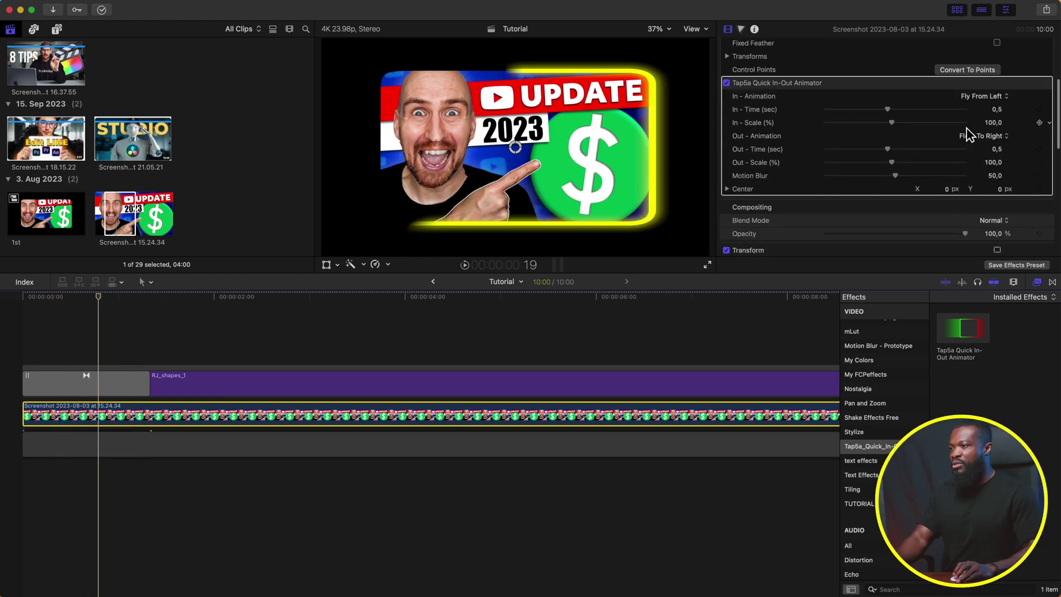
pyautogui.click(969, 97)
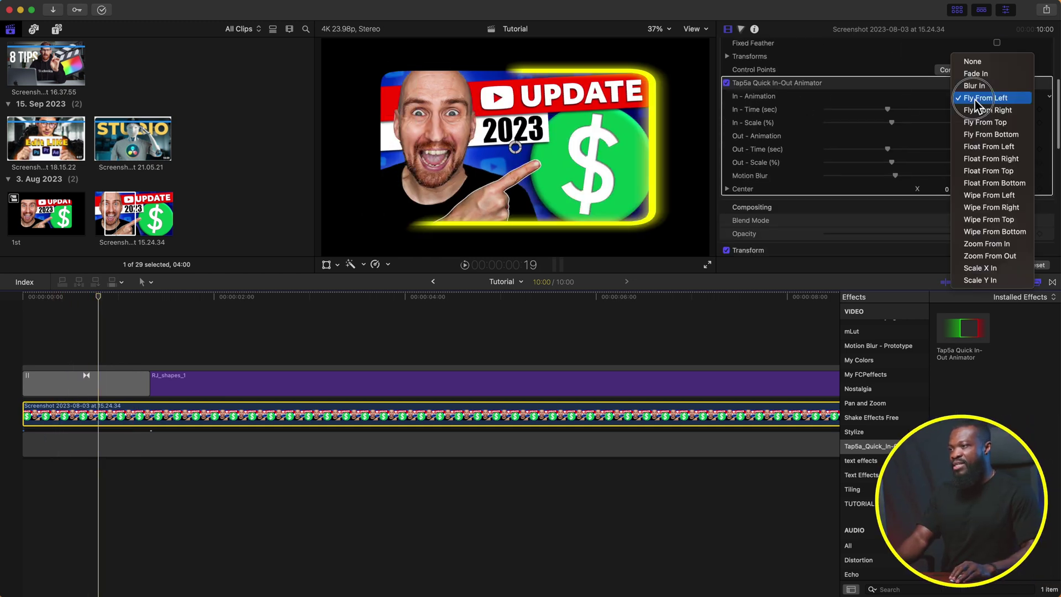
pyautogui.click(994, 183)
pyautogui.click(989, 98)
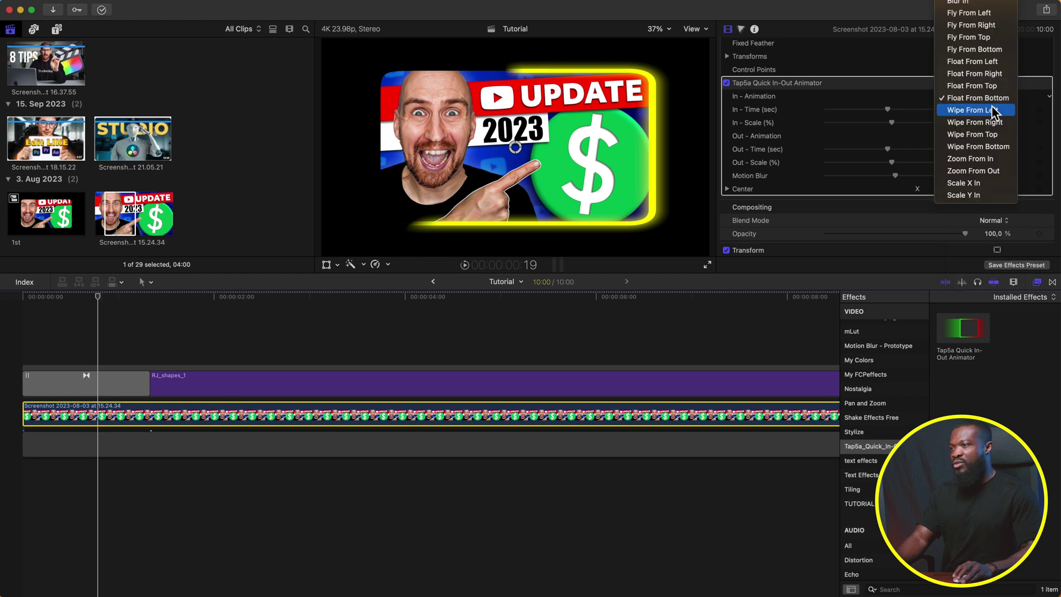
pyautogui.click(975, 99)
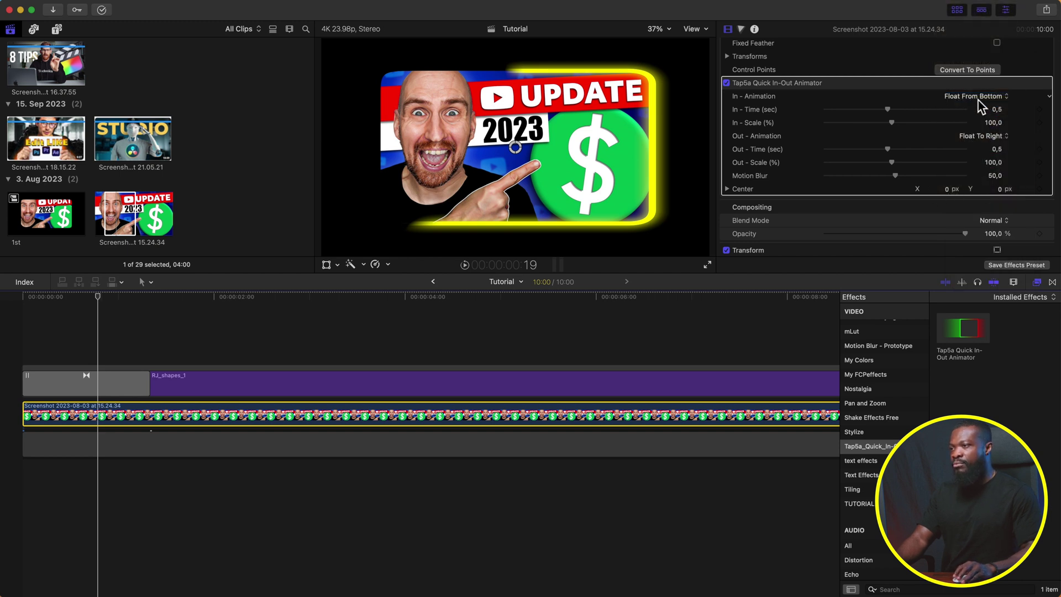
pyautogui.click(996, 109)
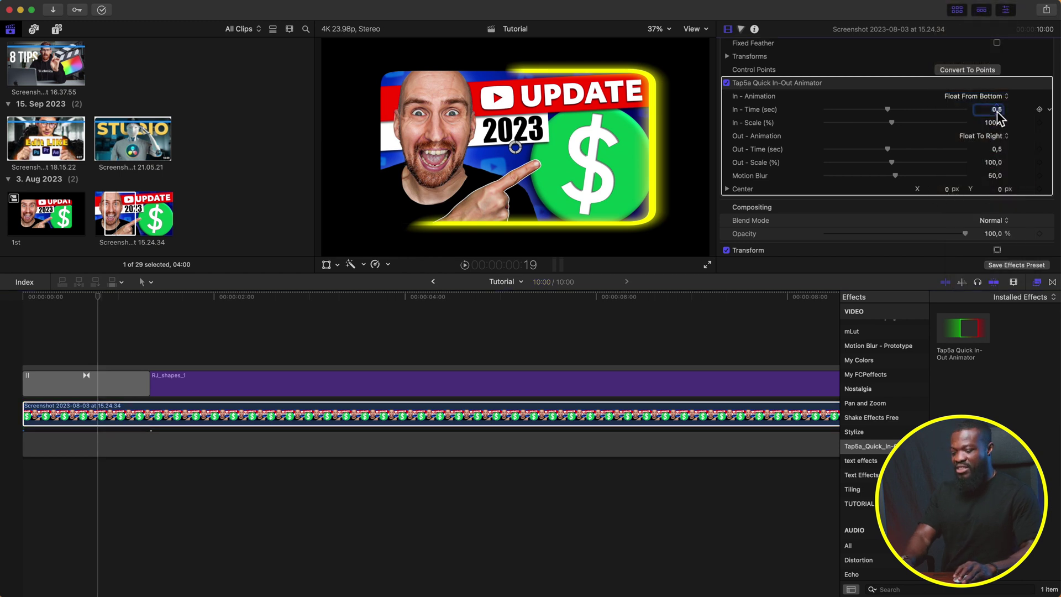
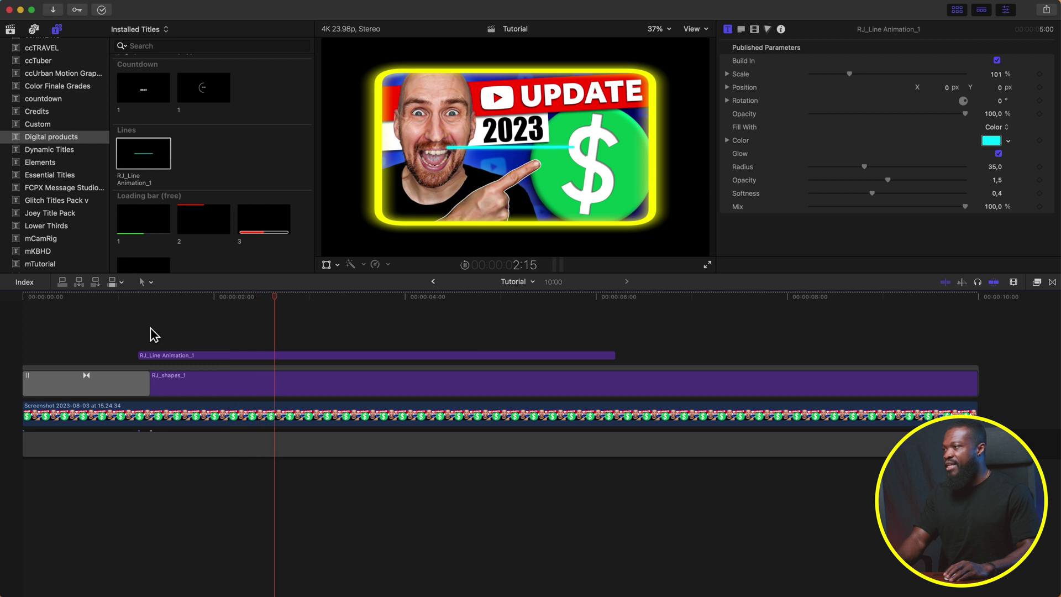
# Preview the line animation and move the RJ_Line Animation_1 clip earlier so that it starts at frame 18
pyautogui.click(151, 329)
pyautogui.press('space')
pyautogui.press('space')
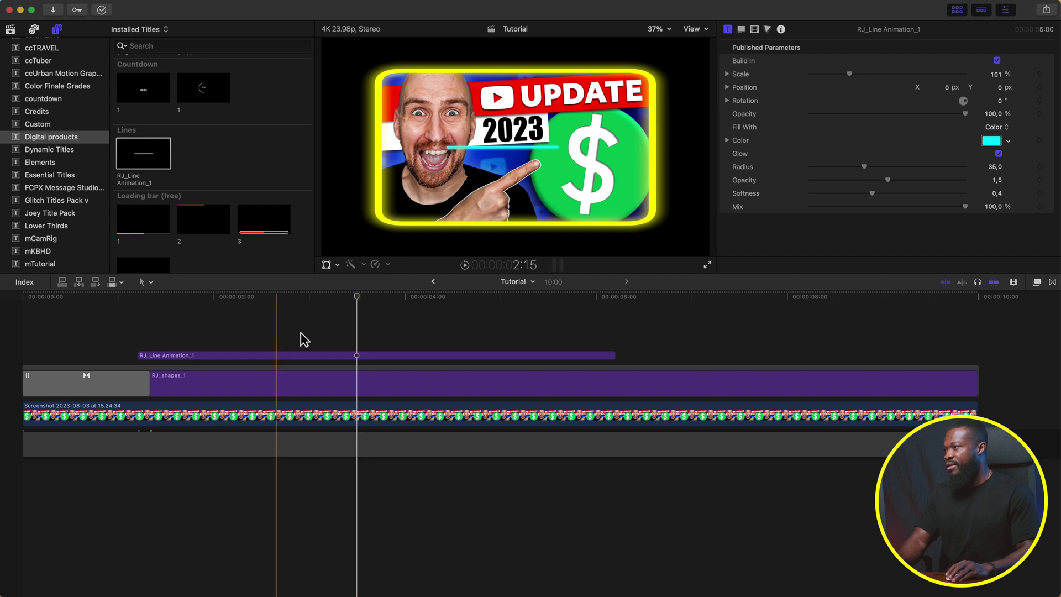
pyautogui.click(167, 355)
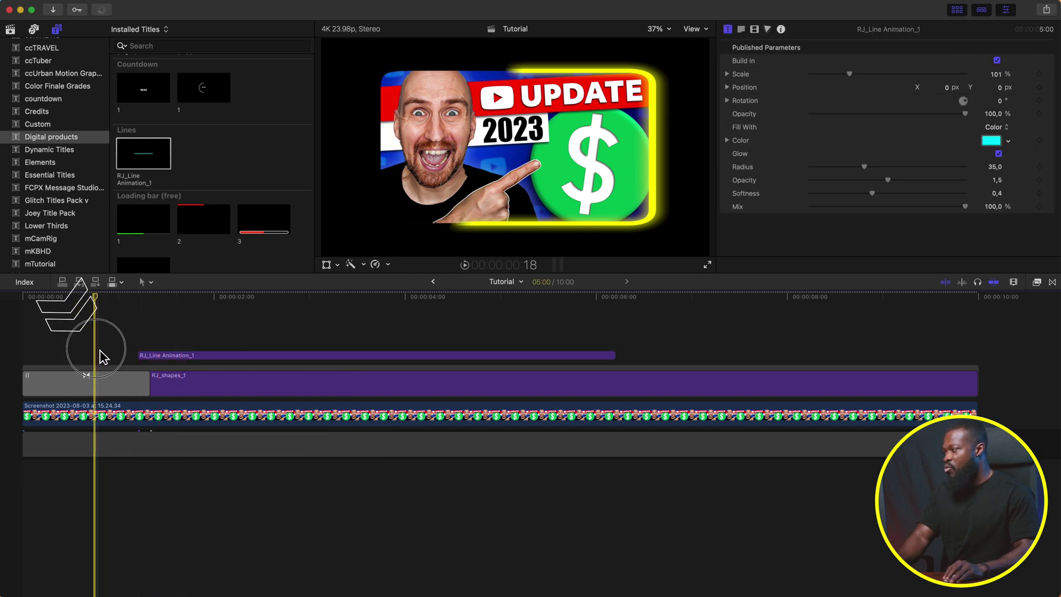
pyautogui.click(102, 358)
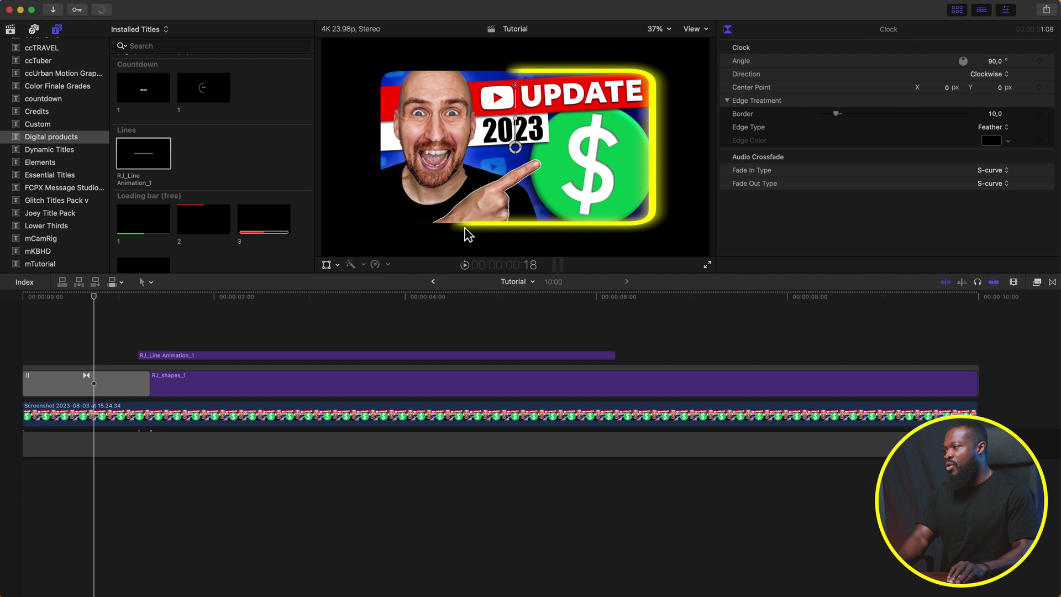
pyautogui.moveTo(254, 355); pyautogui.dragTo(215, 356)
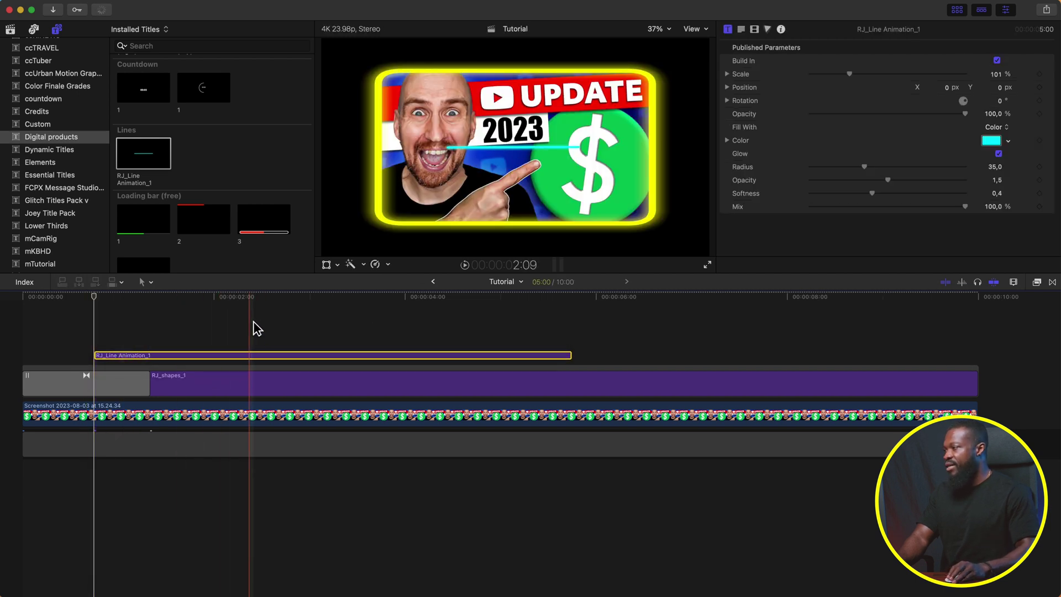
# Scale the cyan line up to about 244% and lower it to a Y position of about -14.6 px
pyautogui.click(238, 329)
pyautogui.moveTo(855, 78); pyautogui.dragTo(911, 80)
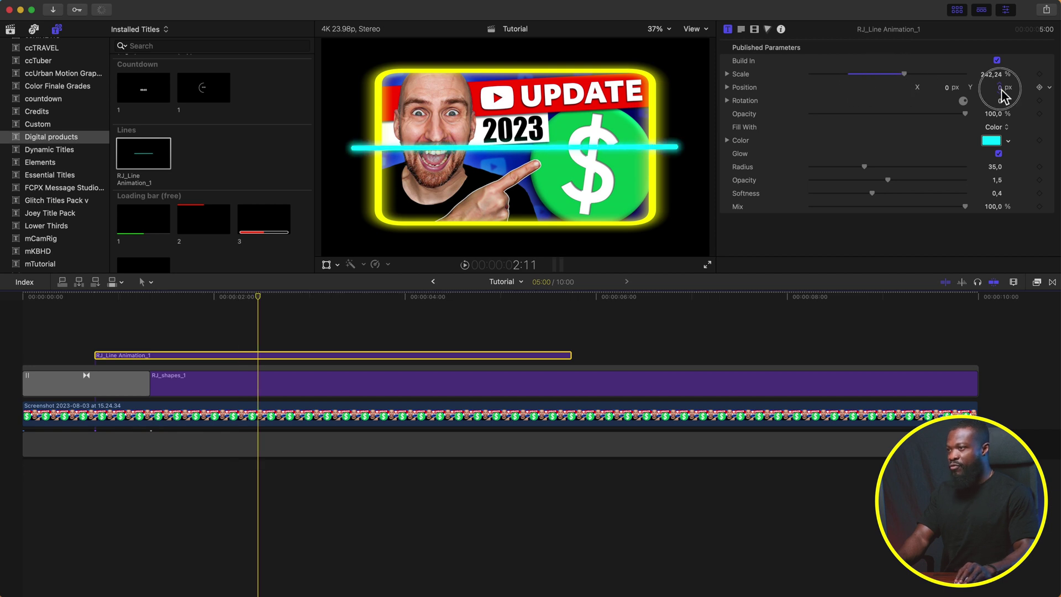
pyautogui.moveTo(996, 86); pyautogui.dragTo(996, 96)
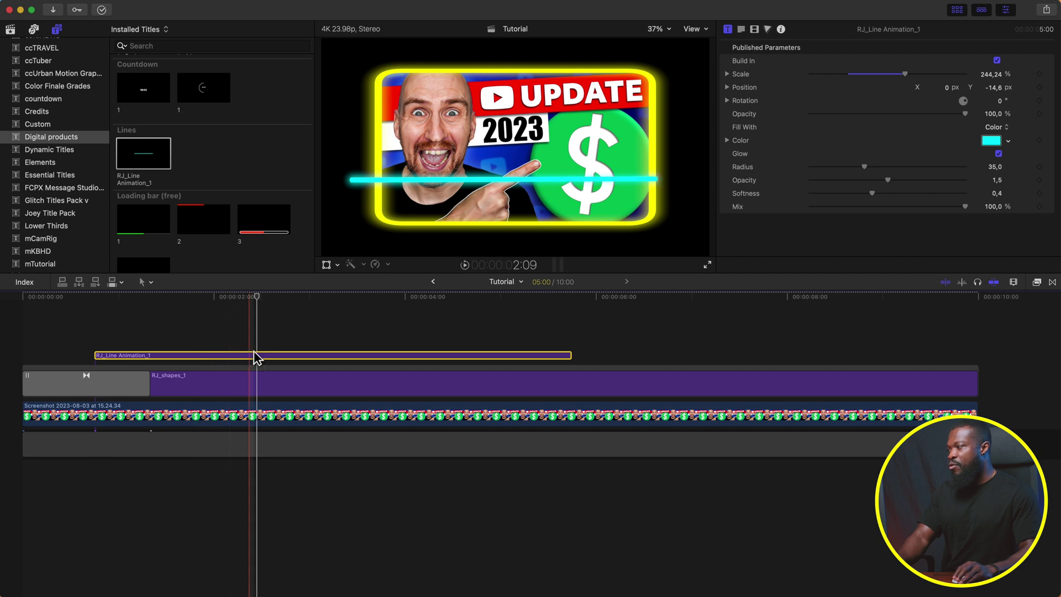
# Place the playhead at about 2:20 and trim the end of RJ_Line Animation_1 to it, for a 2:02 duration
pyautogui.press('s')
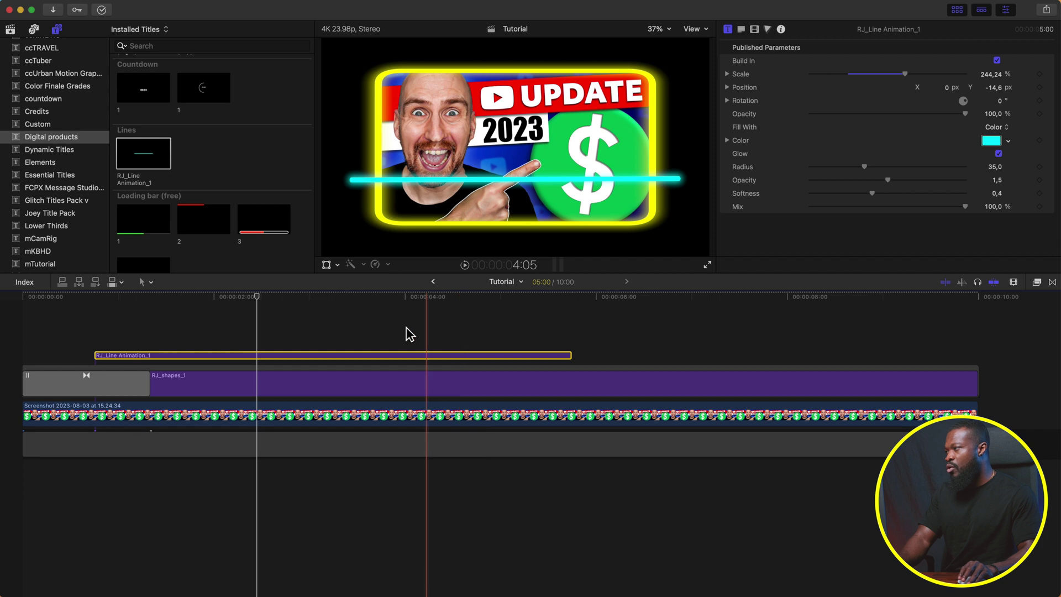
pyautogui.click(299, 331)
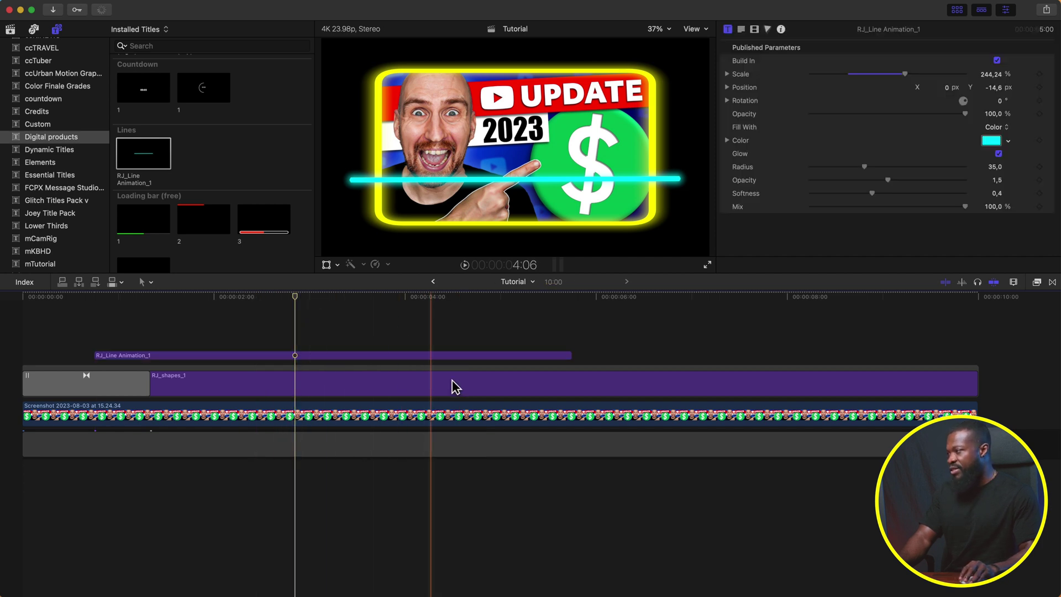
pyautogui.moveTo(570, 355); pyautogui.dragTo(292, 355)
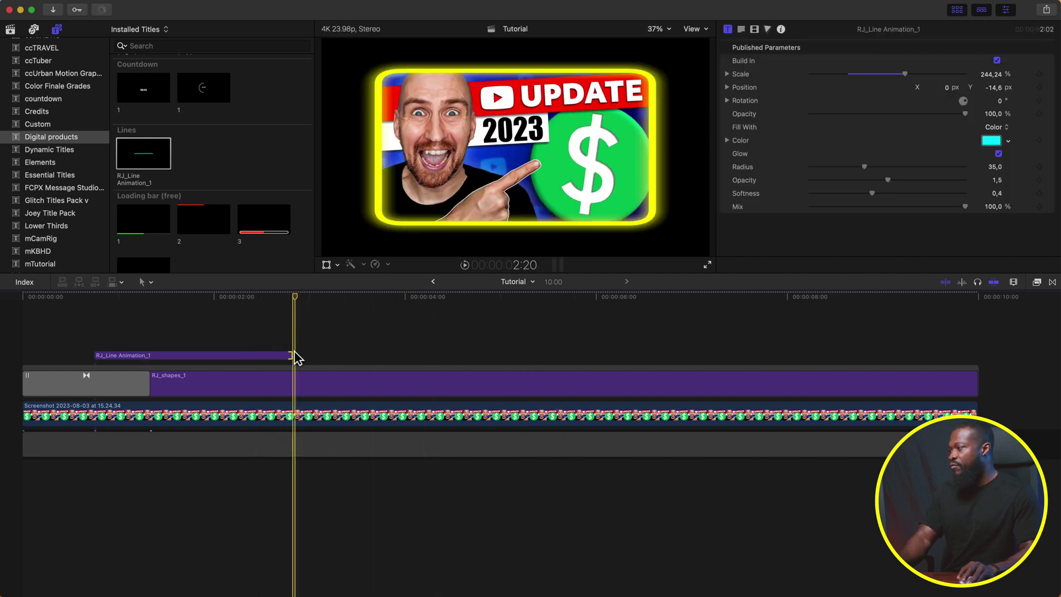
# Duplicate RJ_Line Animation_1 directly after the original at 2:20 and convert the copy into a compound clip named "line reverse"
pyautogui.moveTo(273, 357); pyautogui.dragTo(466, 358)
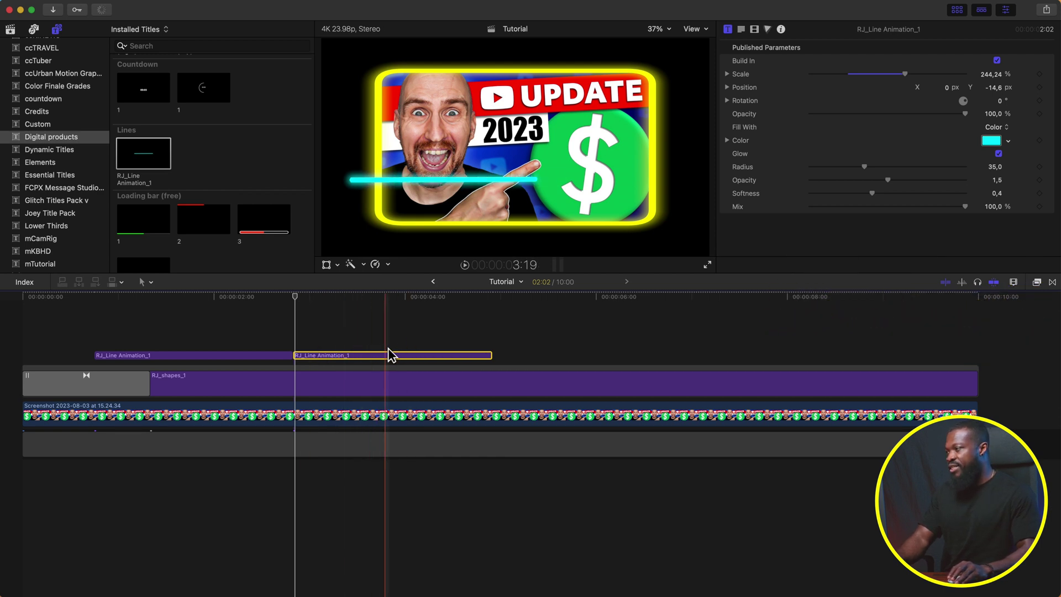
pyautogui.click(388, 265)
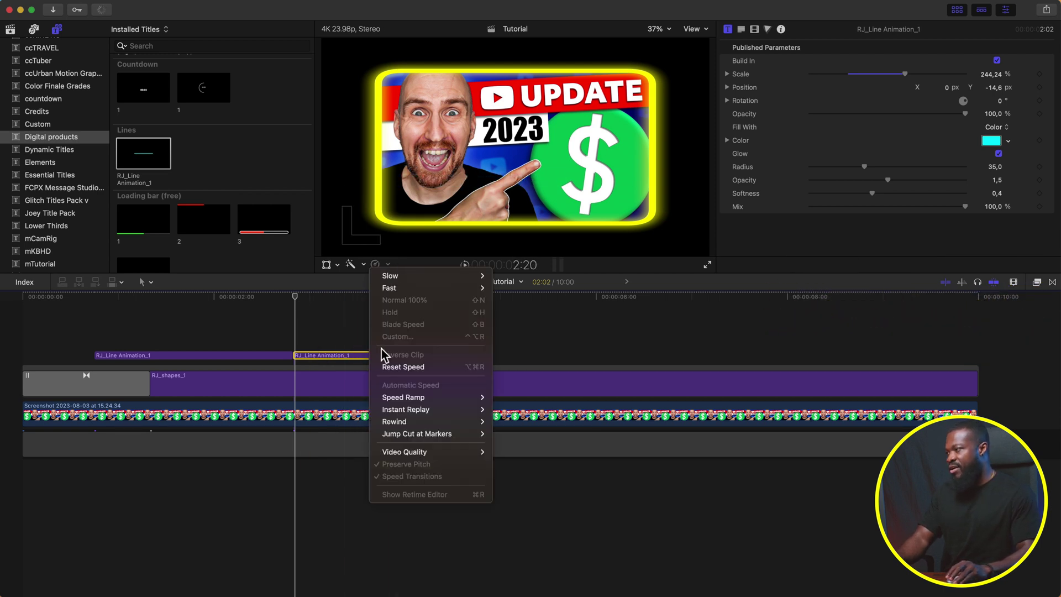
pyautogui.click(340, 336)
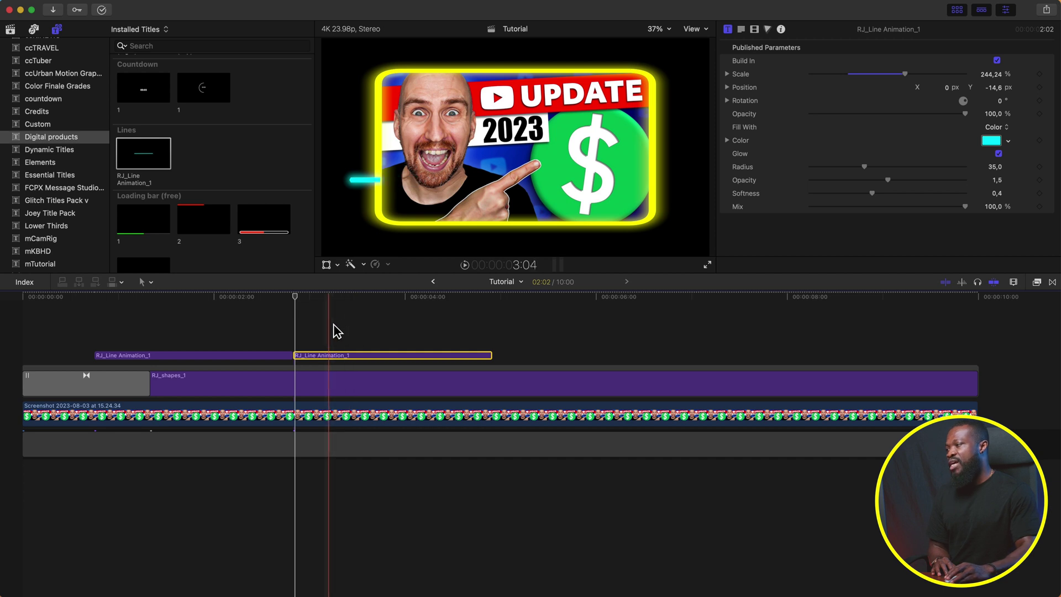
pyautogui.rightClick(340, 360)
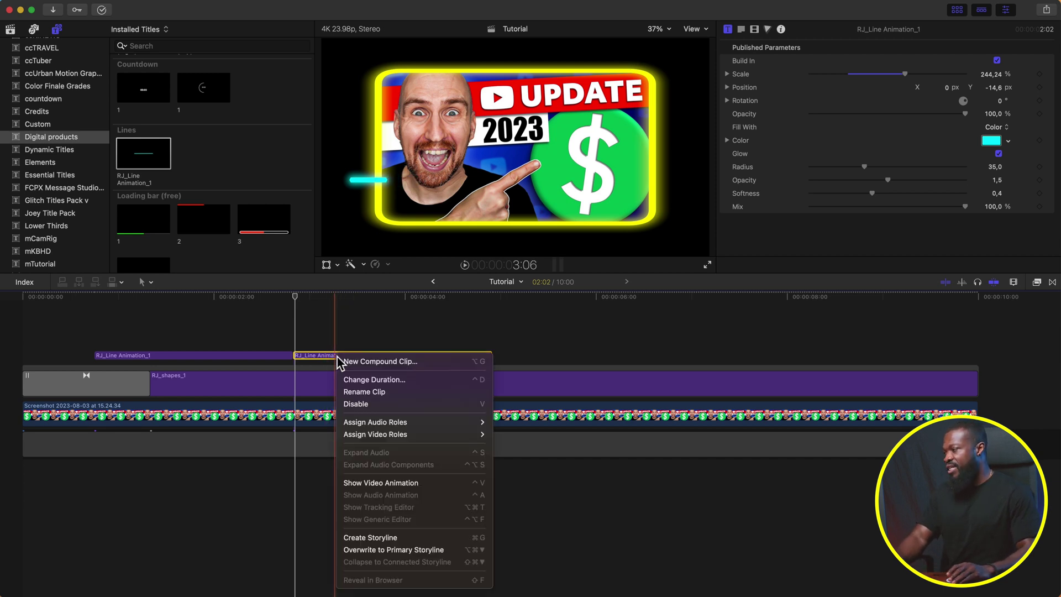
pyautogui.click(371, 362)
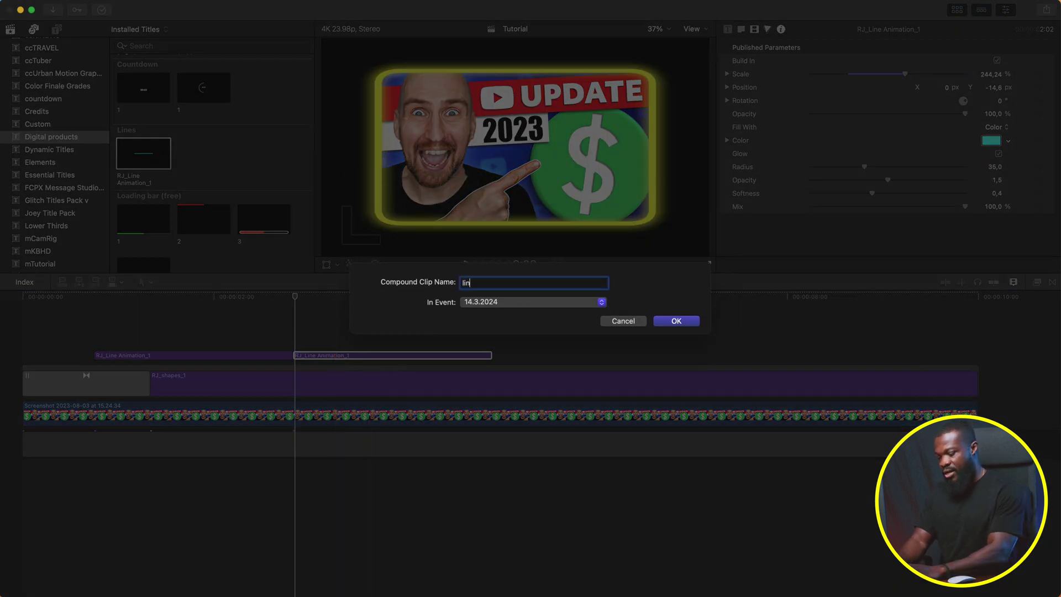
pyautogui.write('line reverse')
pyautogui.press('Return')
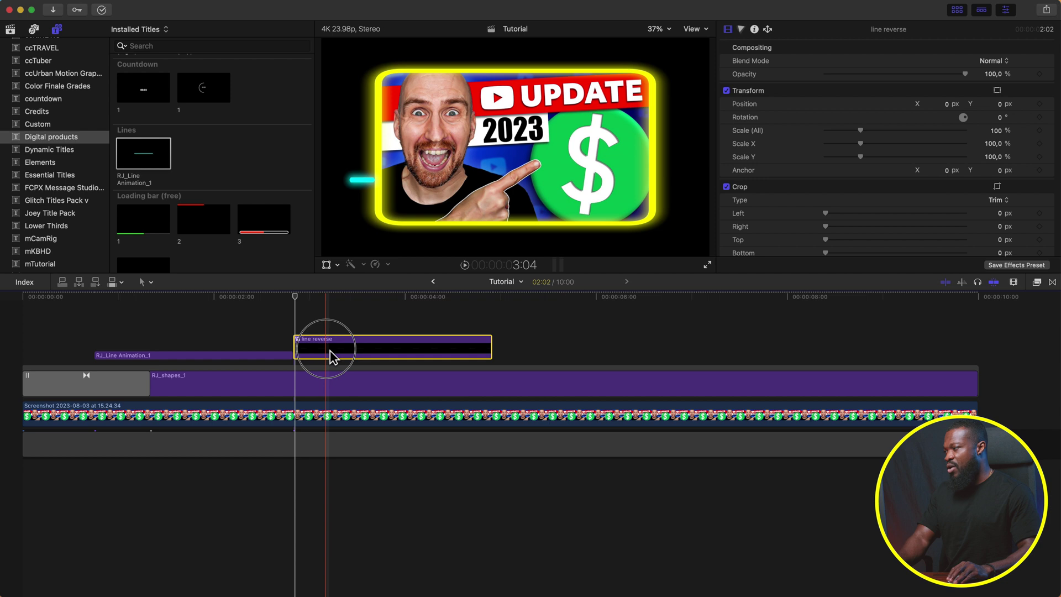
# Reverse the line reverse compound clip and play the timeline across its join with RJ_Line Animation_1
pyautogui.click(381, 266)
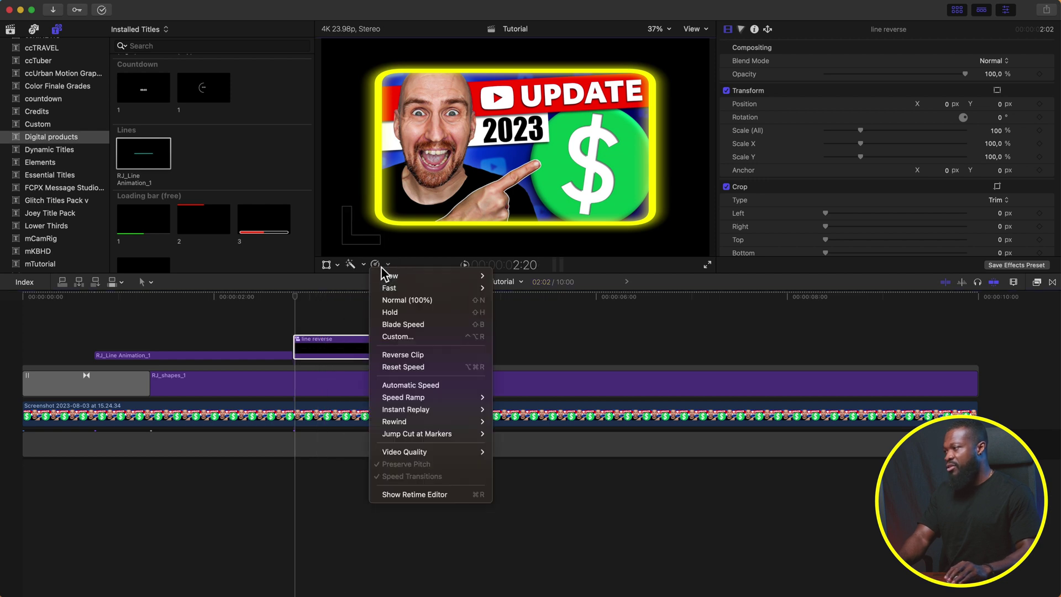
pyautogui.click(402, 355)
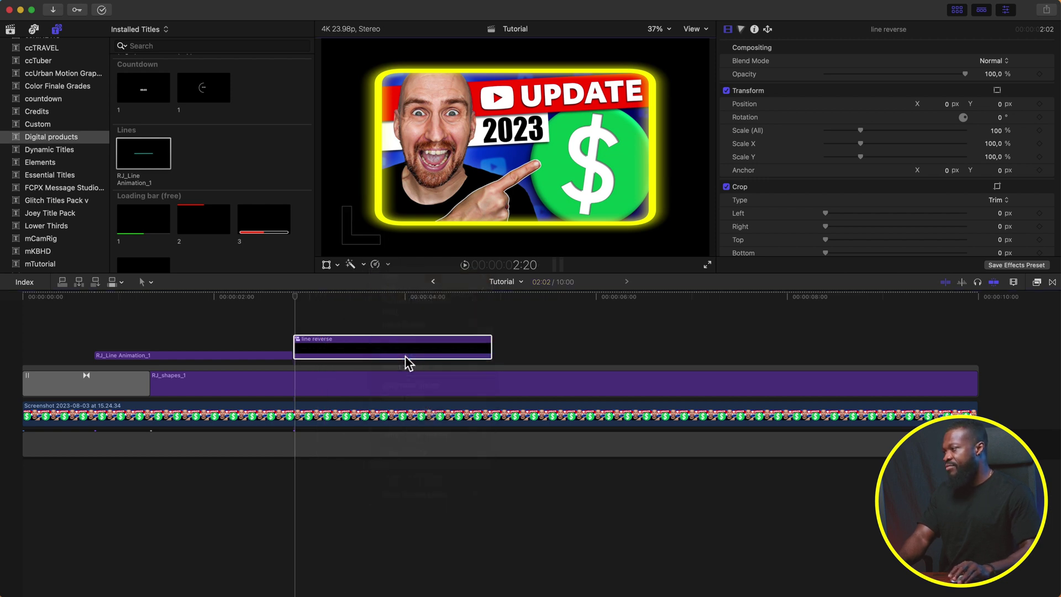
pyautogui.click(274, 319)
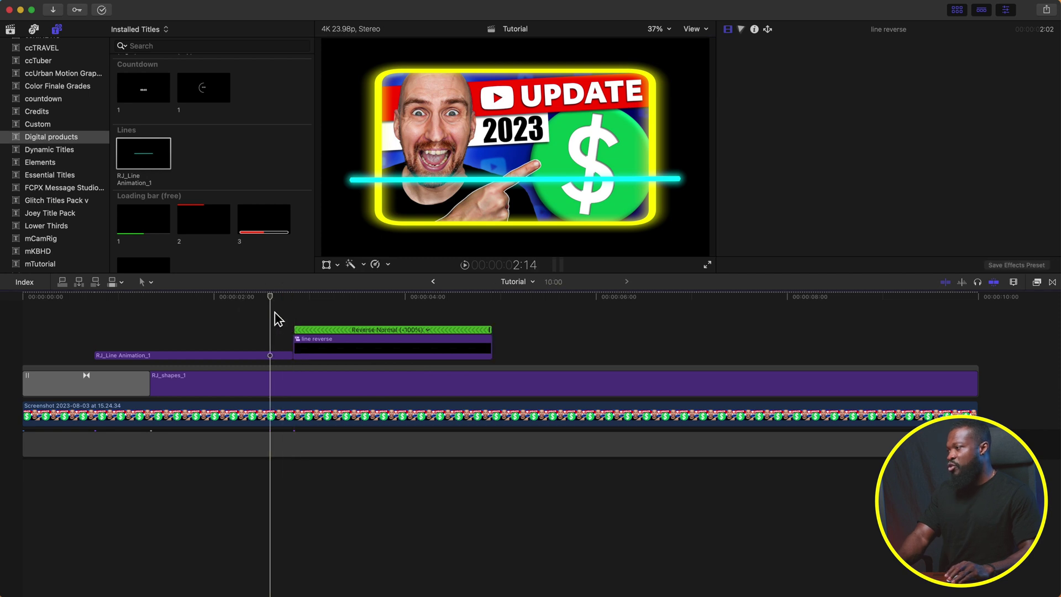
pyautogui.press('space')
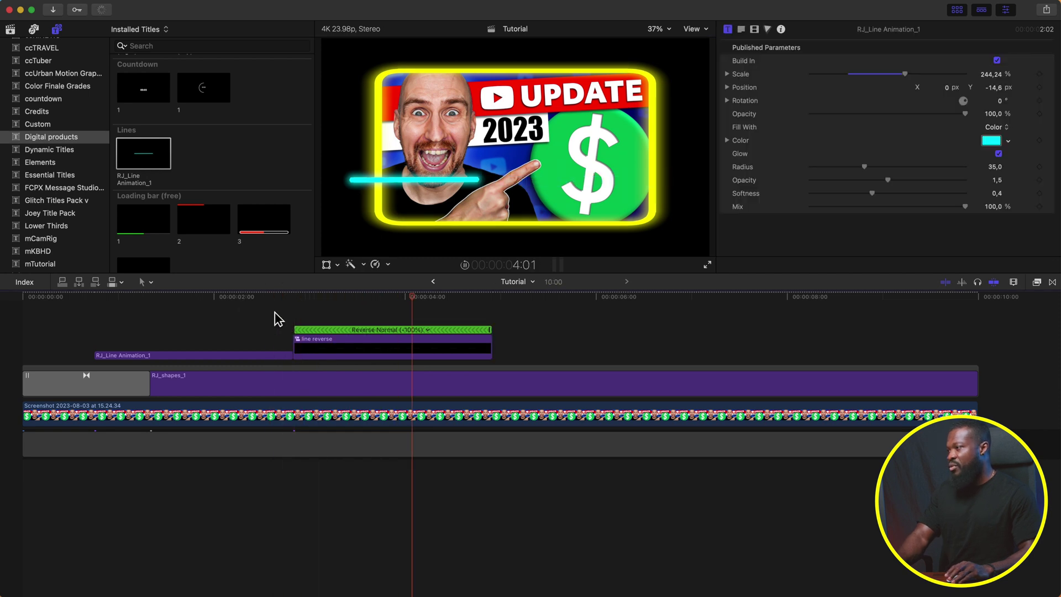
pyautogui.click(272, 314)
pyautogui.press('space')
pyautogui.click(334, 312)
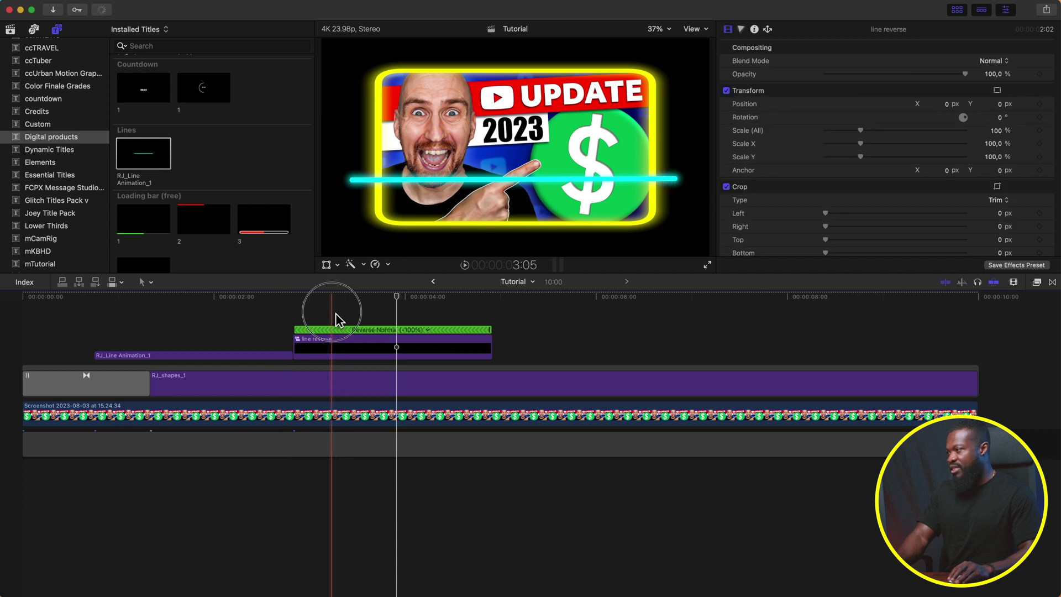
# Trim the start of the line reverse clip, keeping it directly after RJ_Line Animation_1, and preview the line animating in and out
pyautogui.click(310, 345)
pyautogui.click(306, 349)
pyautogui.moveTo(305, 349); pyautogui.dragTo(327, 349)
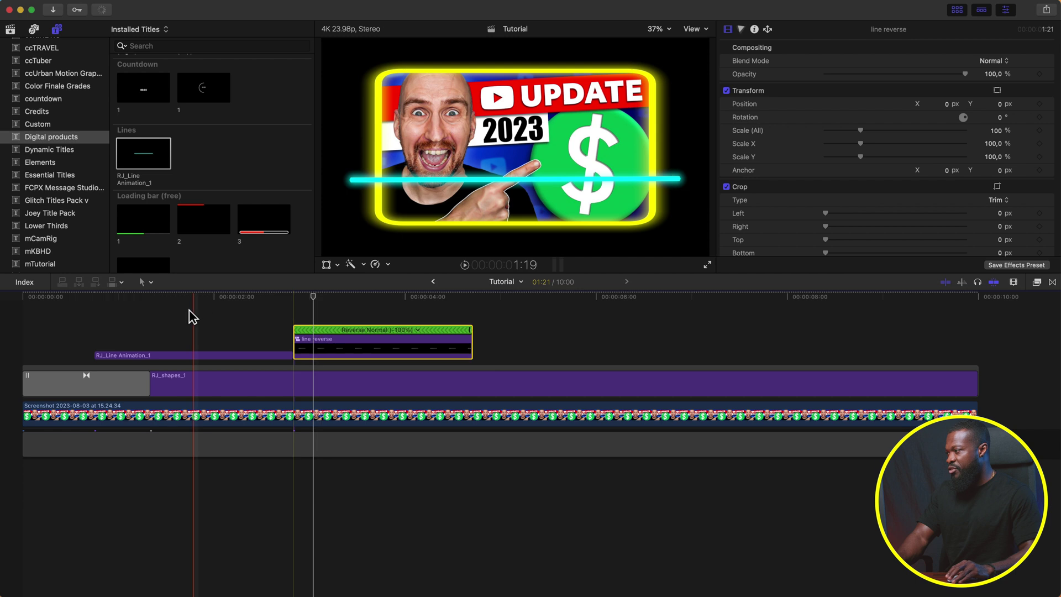
pyautogui.press('space')
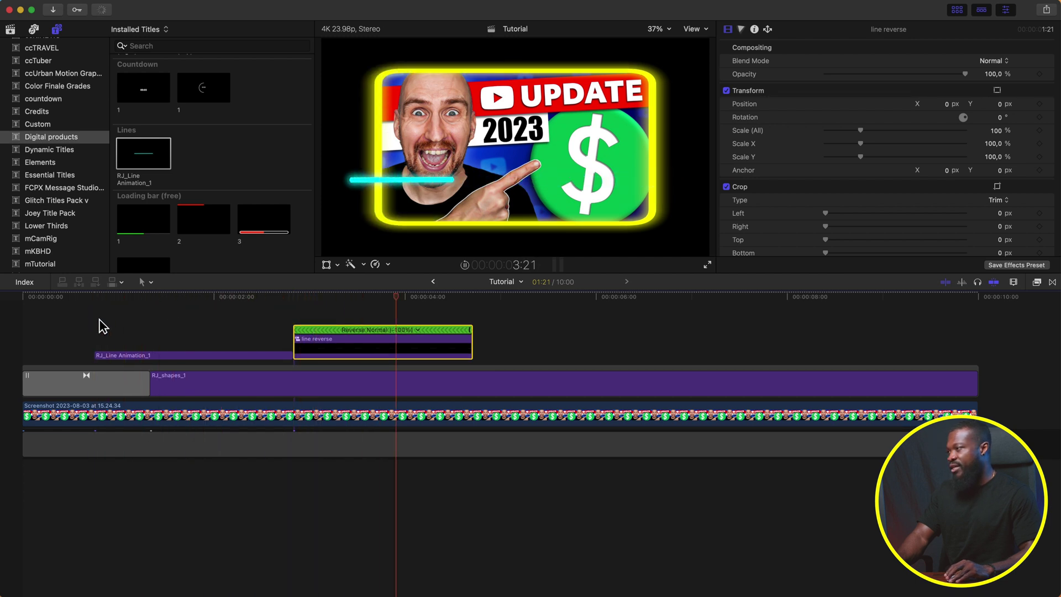
pyautogui.click(244, 329)
pyautogui.click(374, 152)
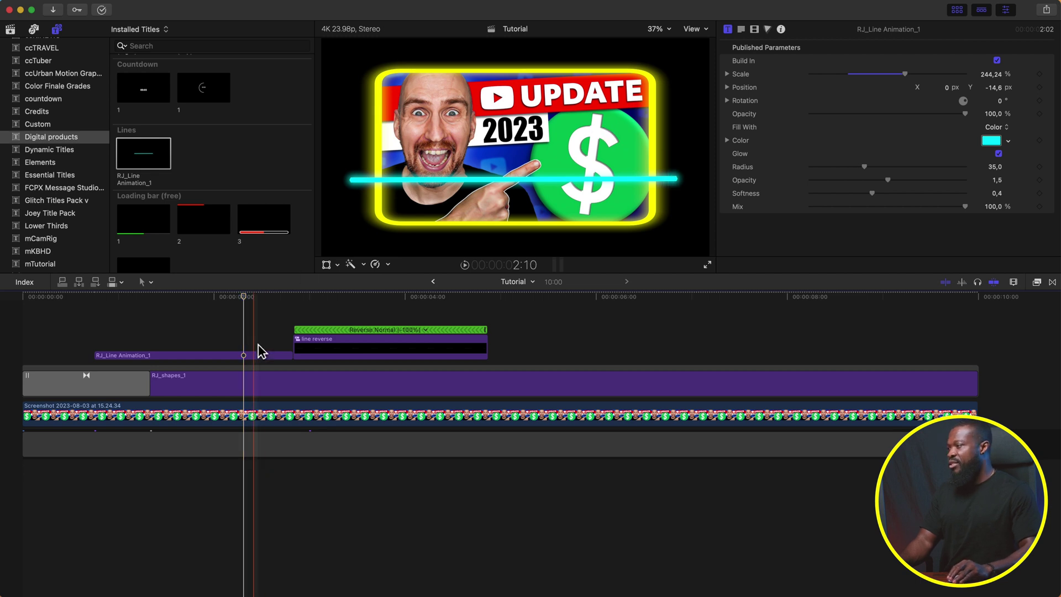
# Duplicate RJ_Line Animation_1 and line reverse above the originals and combine the copies into a compound clip named "top line"
pyautogui.moveTo(240, 324); pyautogui.dragTo(149, 311)
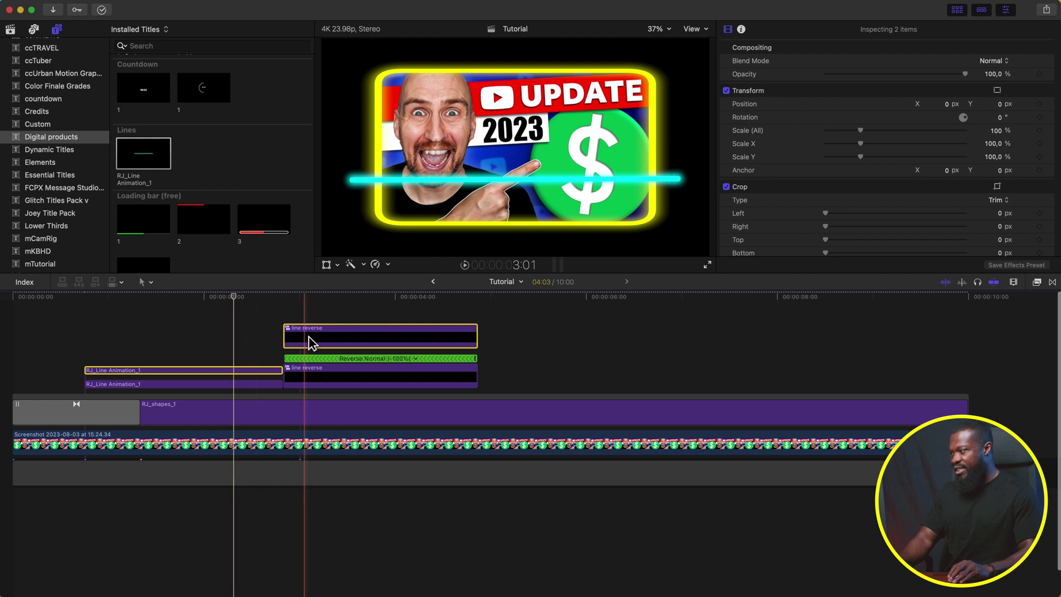
pyautogui.hotkey('alt', 'g')
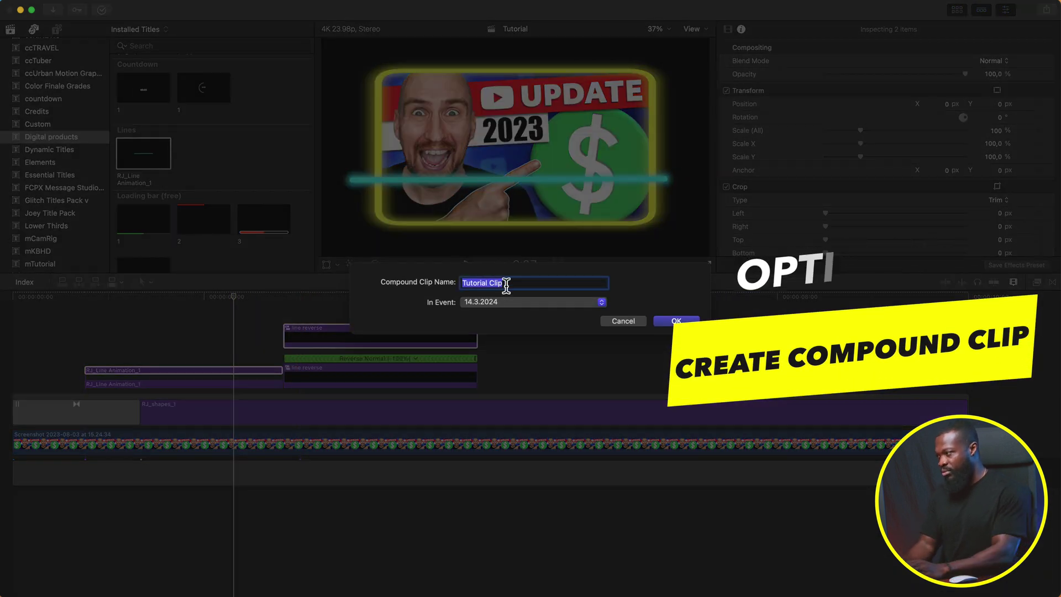
pyautogui.write('top line')
pyautogui.press('Return')
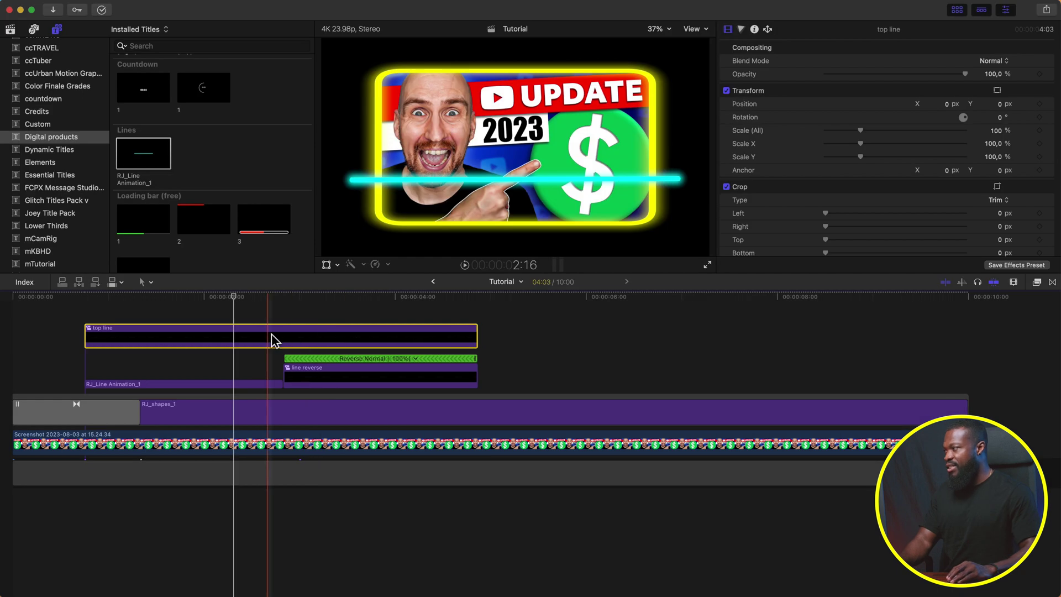
# Raise the top line compound clip to a Y position of 620 px
pyautogui.click(1000, 105)
pyautogui.moveTo(999, 105); pyautogui.dragTo(999, 104)
pyautogui.click(109, 336)
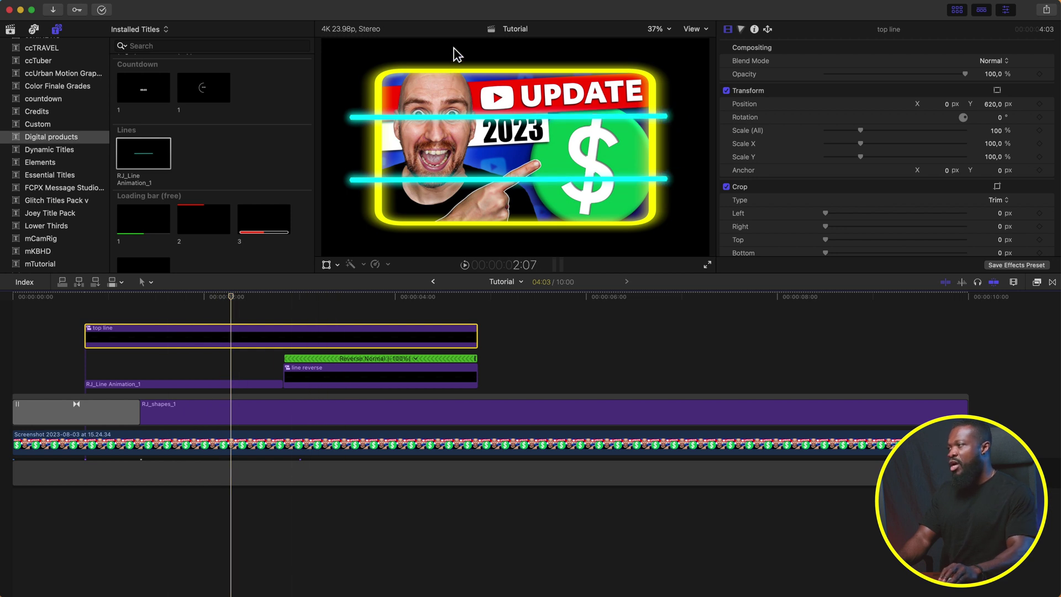
# Duplicate RJ_Line Animation_1 above the top line clip and set the copy's rotation to 270° so the line runs vertically
pyautogui.click(205, 385)
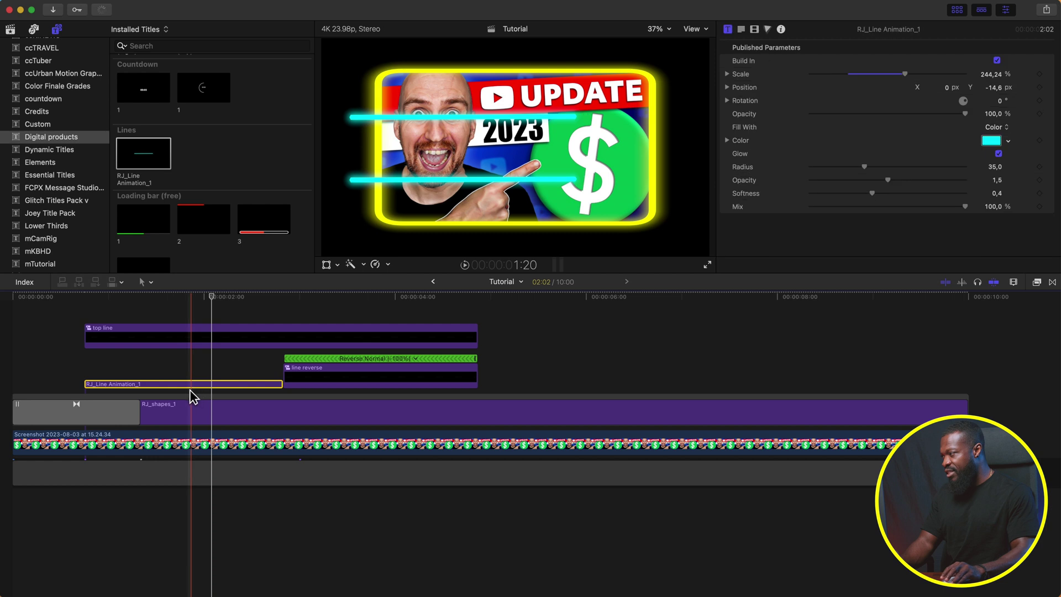
pyautogui.moveTo(194, 394); pyautogui.dragTo(183, 313)
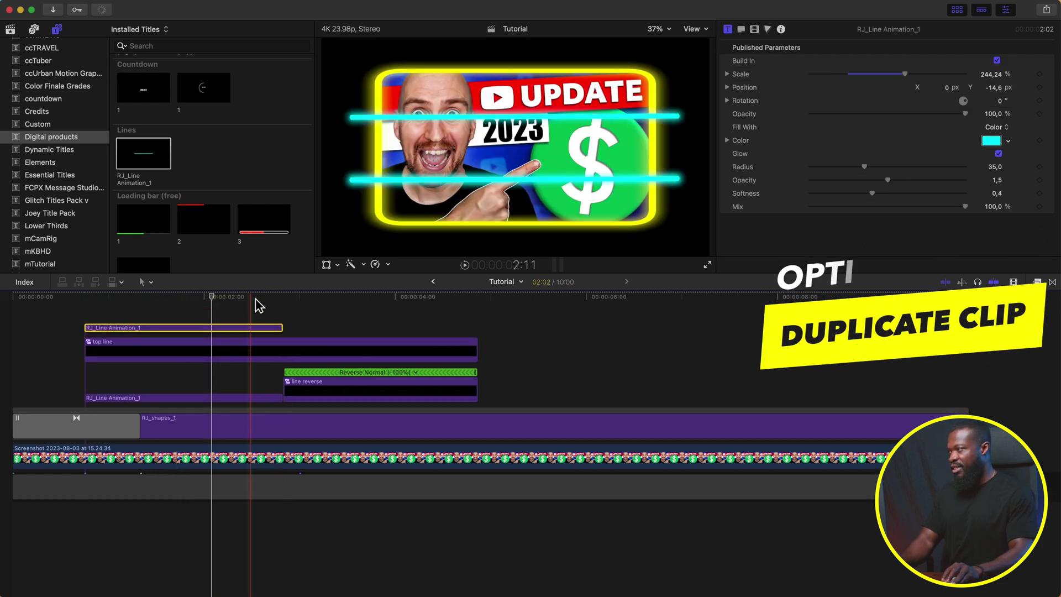
pyautogui.click(260, 301)
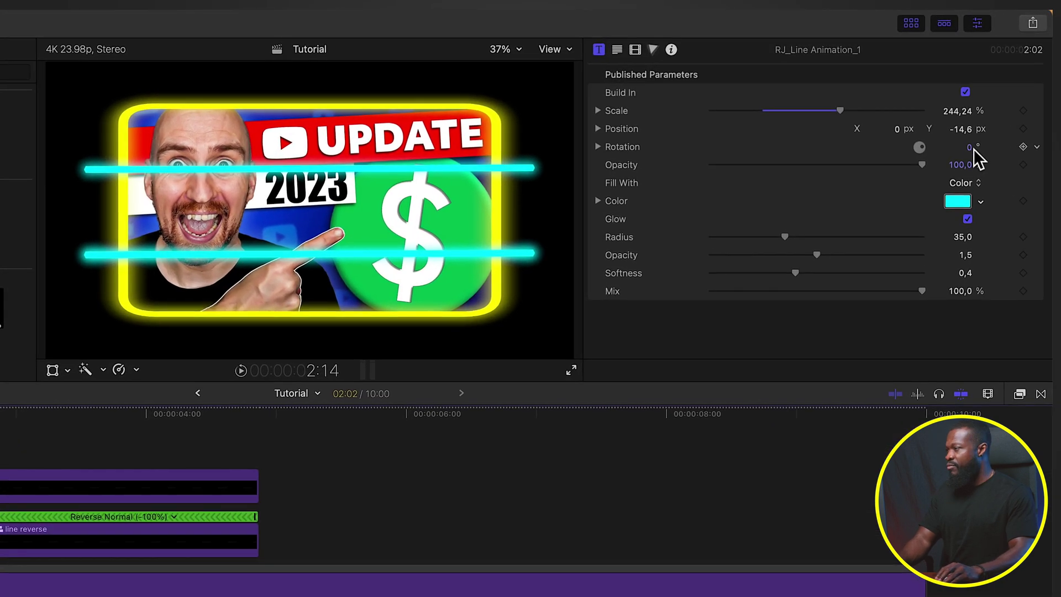
pyautogui.click(970, 148)
pyautogui.write('270,0')
pyautogui.press('Return')
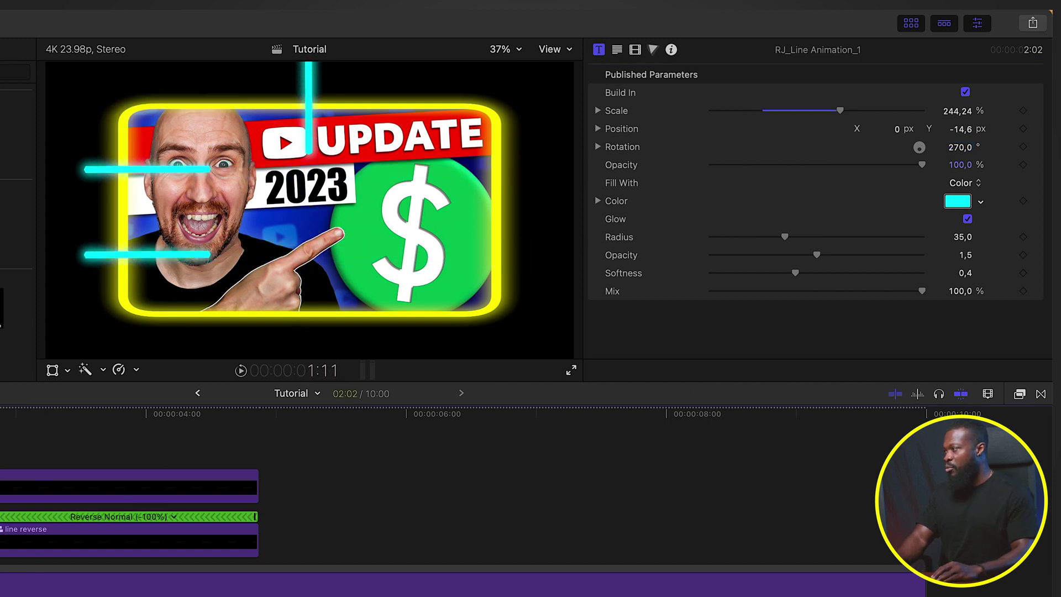
# Scale the vertical line to 137.24%, position it at X -28.6 px and Y 0 px, and preview the animation
pyautogui.moveTo(956, 111); pyautogui.dragTo(957, 111)
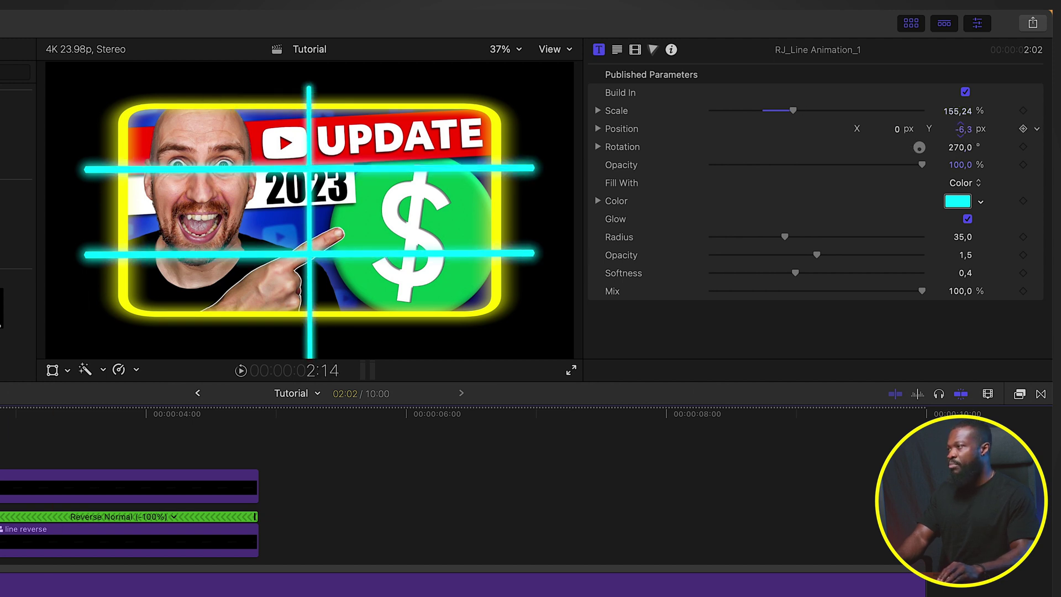
pyautogui.moveTo(896, 129); pyautogui.dragTo(877, 128)
pyautogui.click(962, 113)
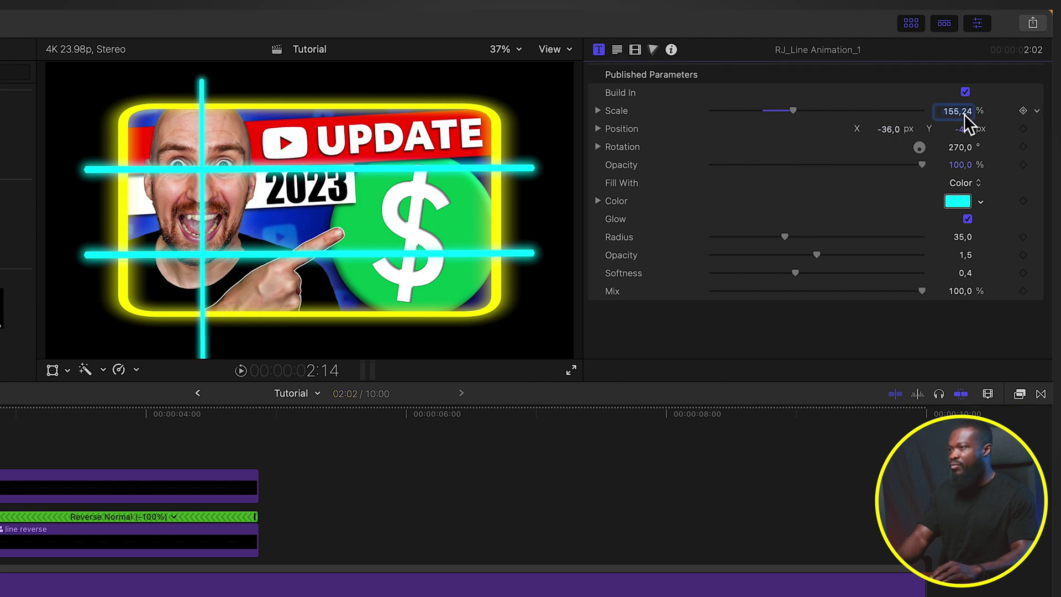
pyautogui.moveTo(961, 113); pyautogui.dragTo(953, 111)
pyautogui.moveTo(963, 129); pyautogui.dragTo(968, 135)
pyautogui.write('0')
pyautogui.press('Return')
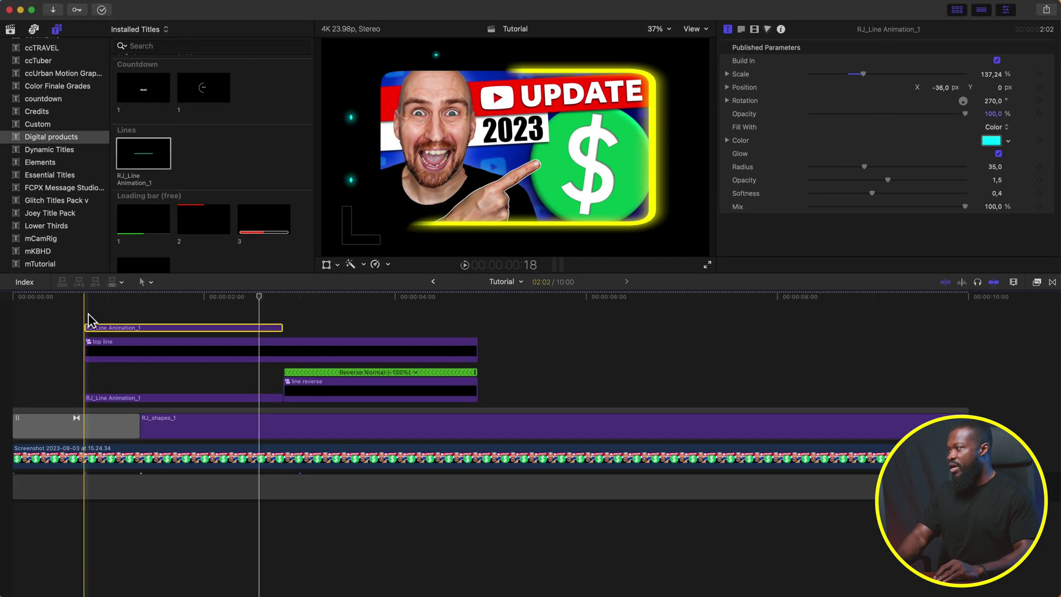
pyautogui.press('space')
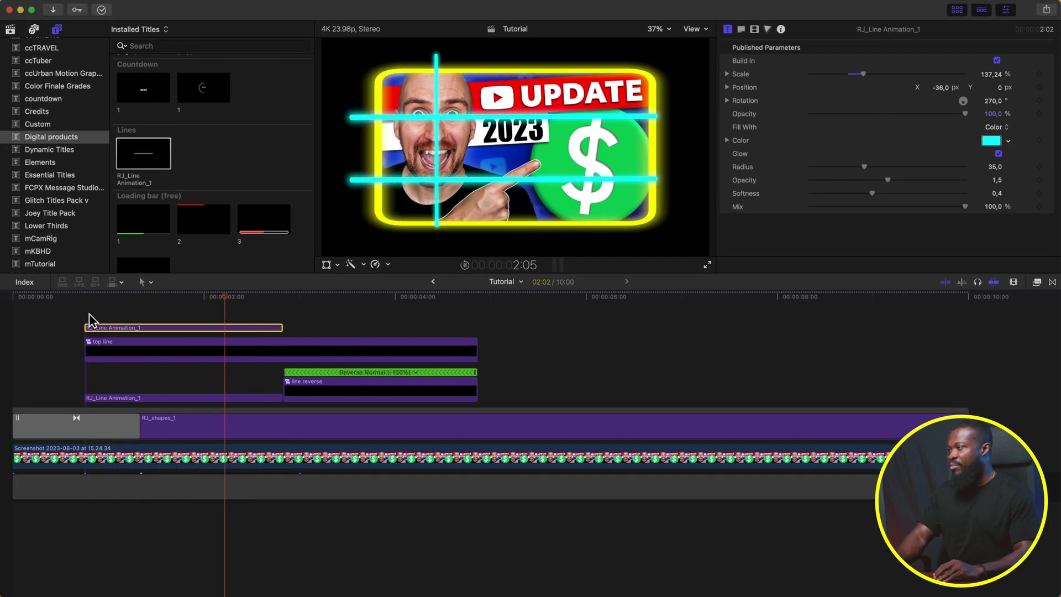
pyautogui.press('space')
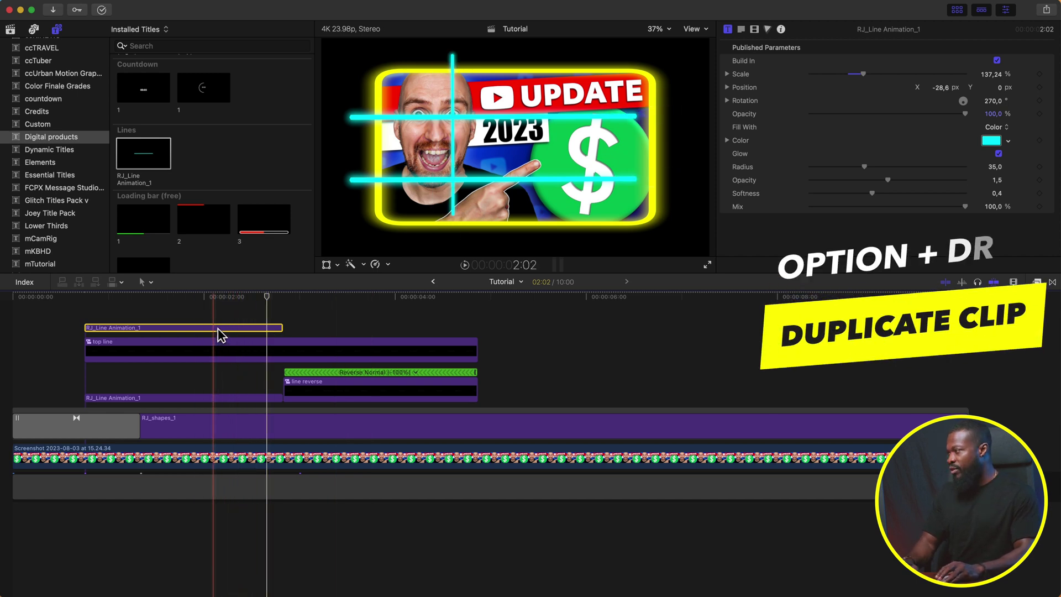
# Duplicate the vertical line clip directly after the original and convert the copy into a compound clip named "top line 1"
pyautogui.moveTo(217, 328); pyautogui.dragTo(419, 330)
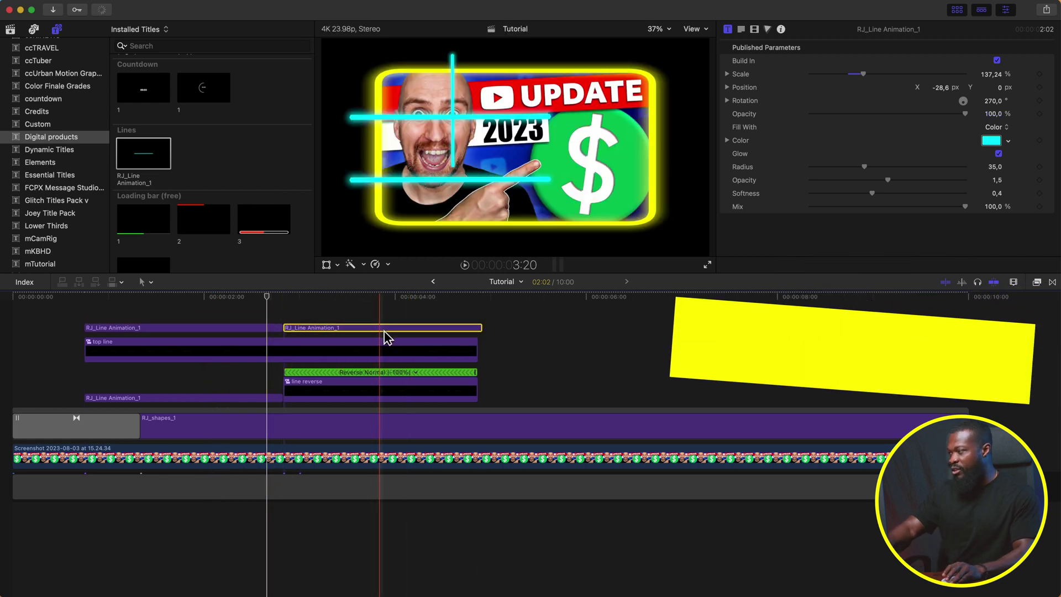
pyautogui.hotkey('alt', 'g')
pyautogui.write('top line 1')
pyautogui.press('Return')
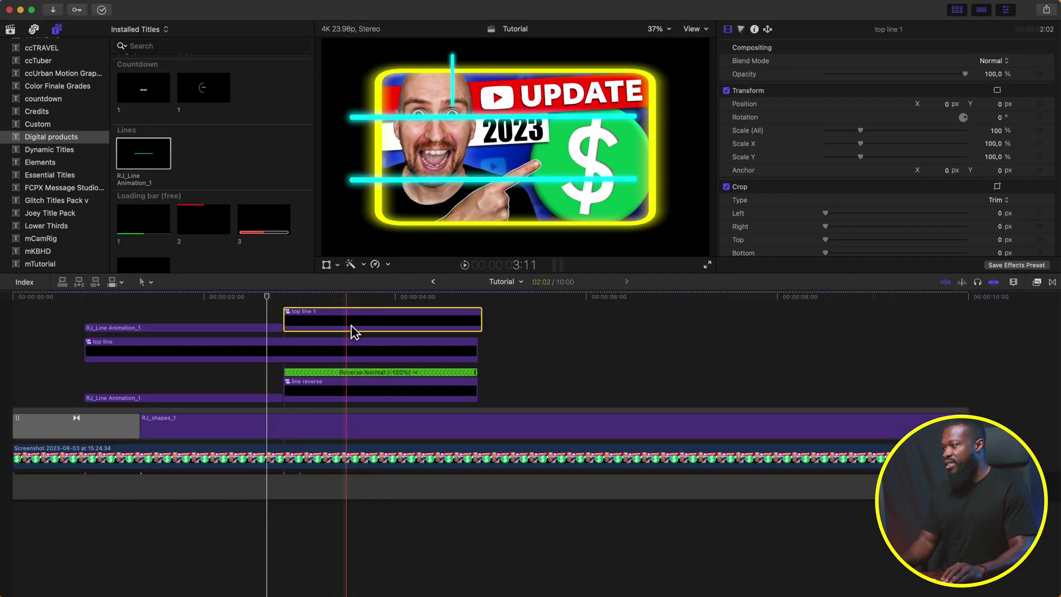
# Reverse the top line 1 clip and trim it to a 2:01 duration, directly after the vertical line clip
pyautogui.click(388, 265)
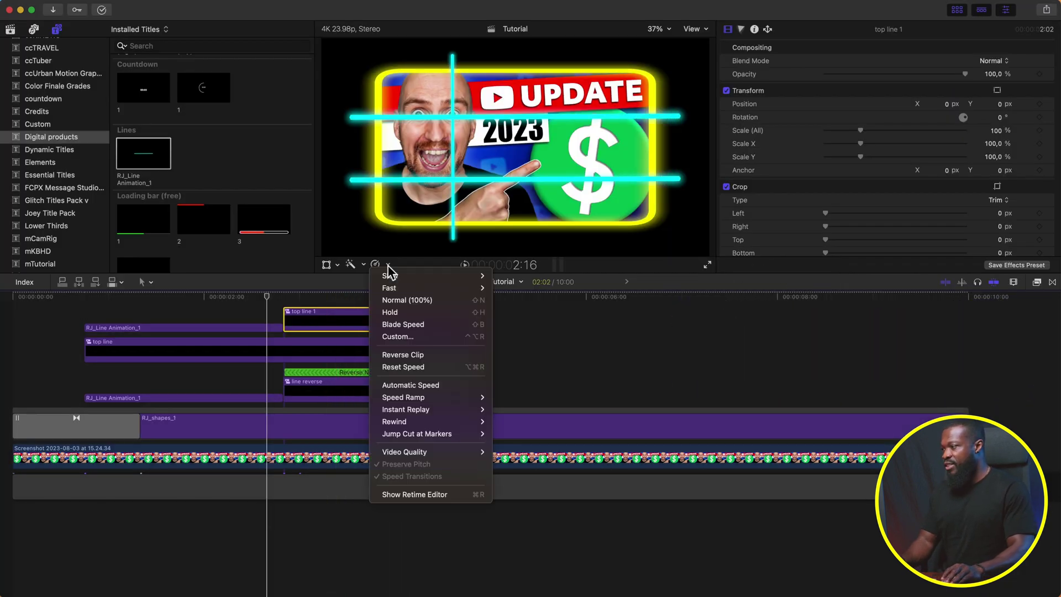
pyautogui.click(409, 356)
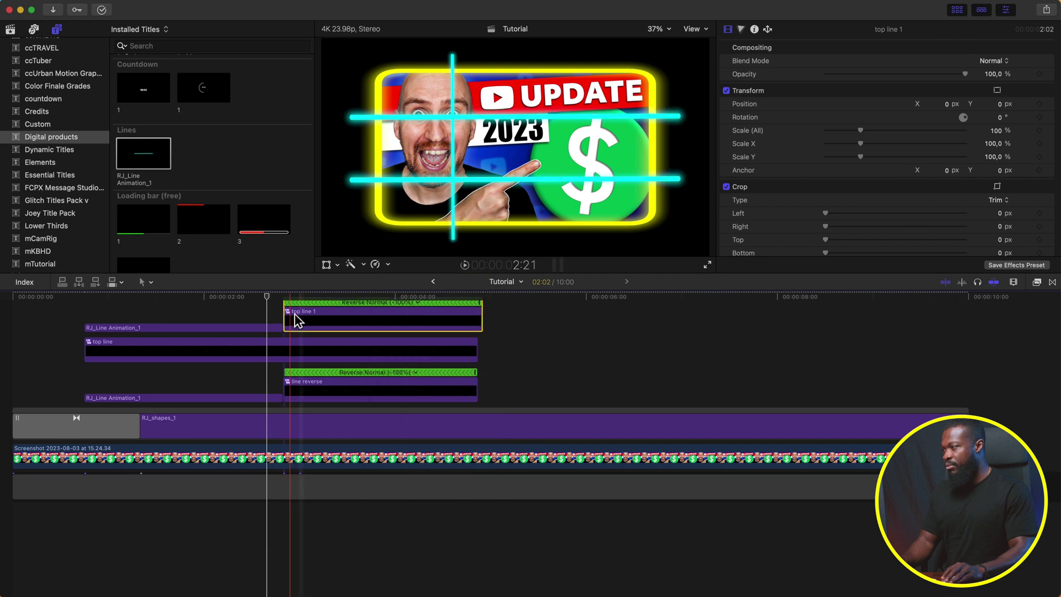
pyautogui.moveTo(284, 328); pyautogui.dragTo(306, 328)
pyautogui.moveTo(407, 324); pyautogui.dragTo(403, 324)
pyautogui.moveTo(288, 325); pyautogui.dragTo(261, 319)
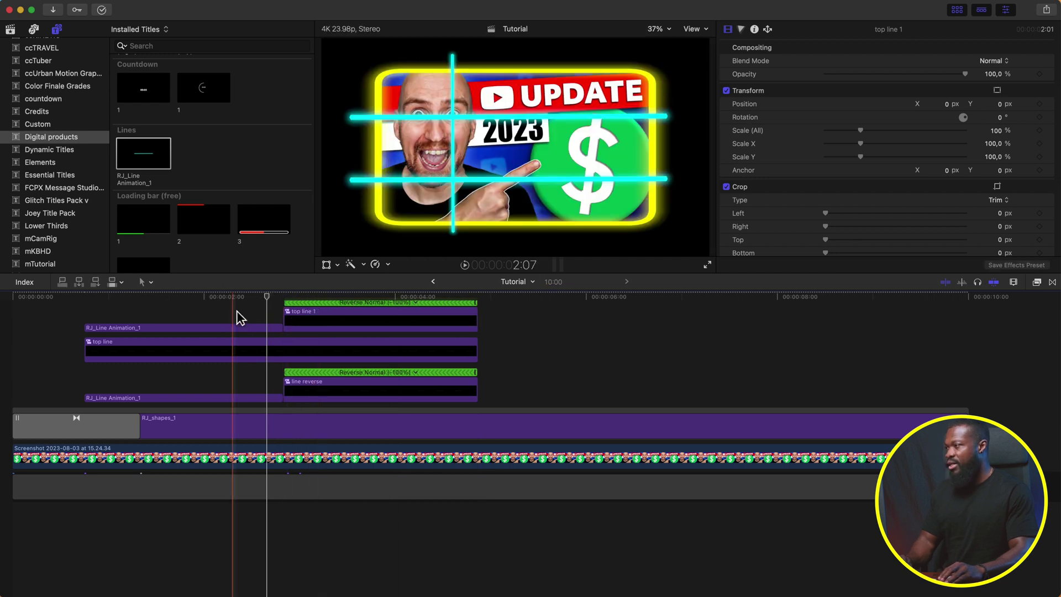
# Play the timeline from about 2:07 to check the vertical line's reversed exit
pyautogui.click(236, 311)
pyautogui.press('space')
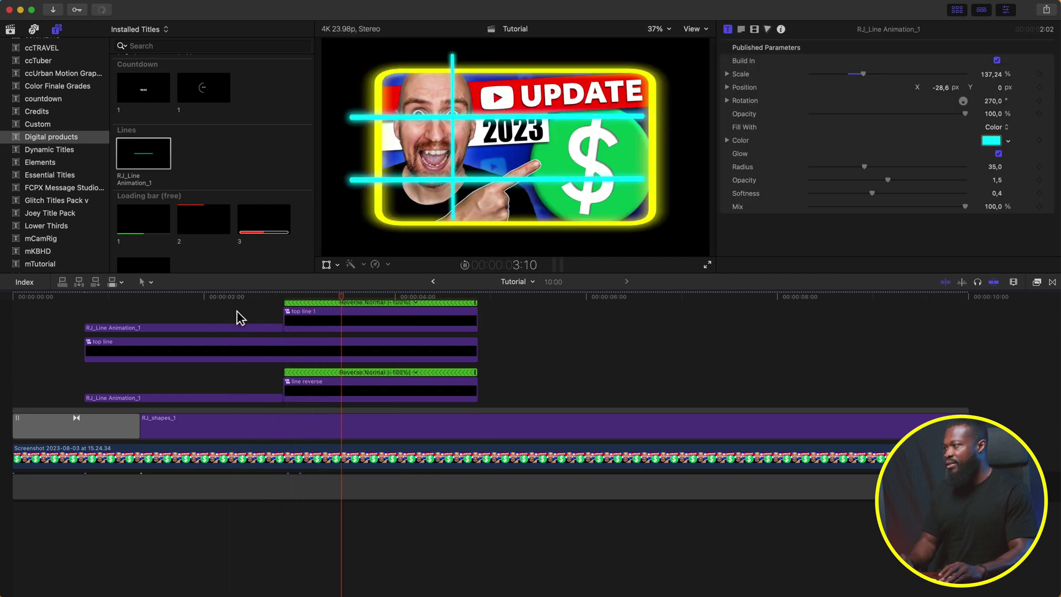
pyautogui.press('space')
# Duplicate the vertical RJ_Line Animation_1 and top line 1 clips together, stacking the copies above the originals
pyautogui.scroll(2, 237, 310)
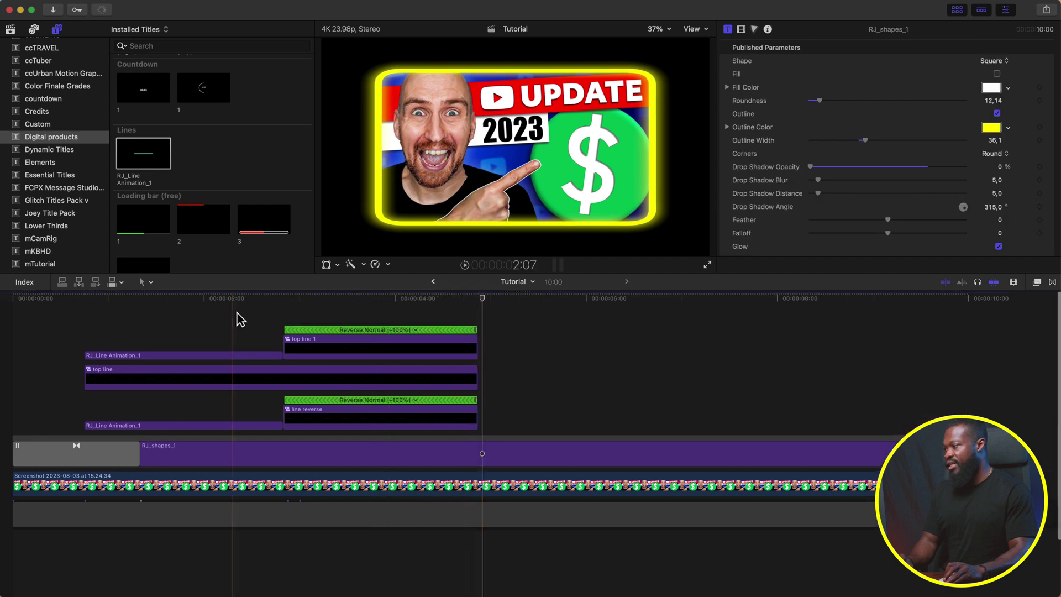
pyautogui.moveTo(243, 322); pyautogui.dragTo(127, 311)
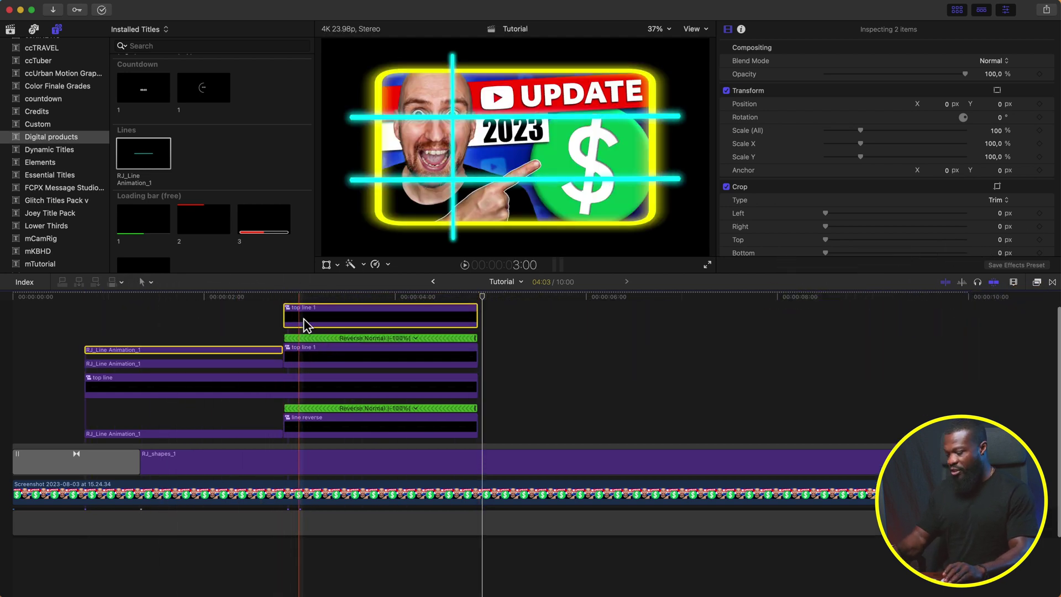
# Combine the two stacked vertical line copies into a compound clip named "top 2 line" and set its X position to 1056 px
pyautogui.hotkey('alt', 'g')
pyautogui.write('top 2 line')
pyautogui.press('Return')
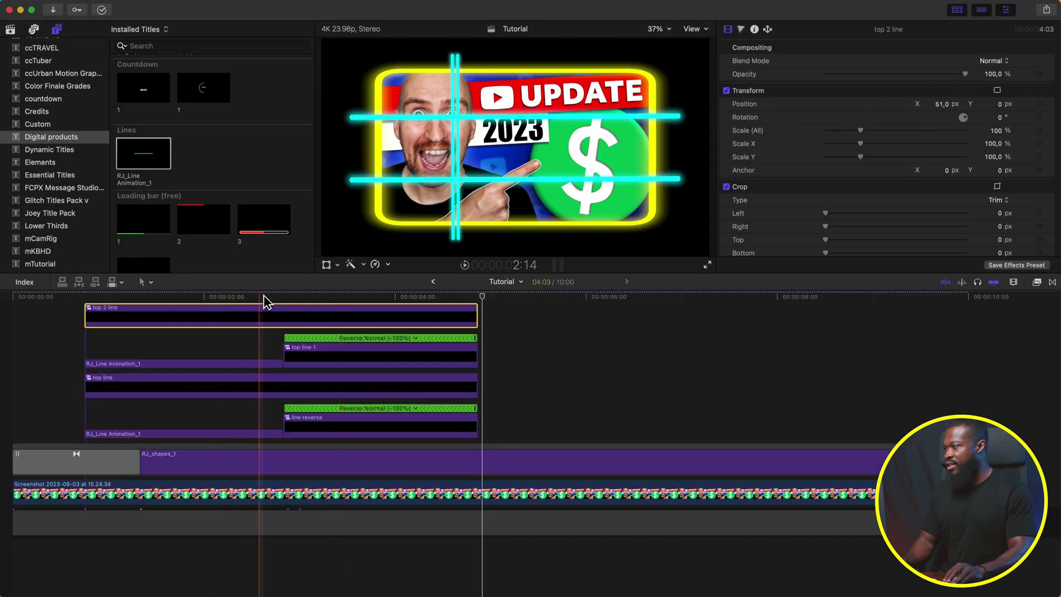
pyautogui.click(333, 294)
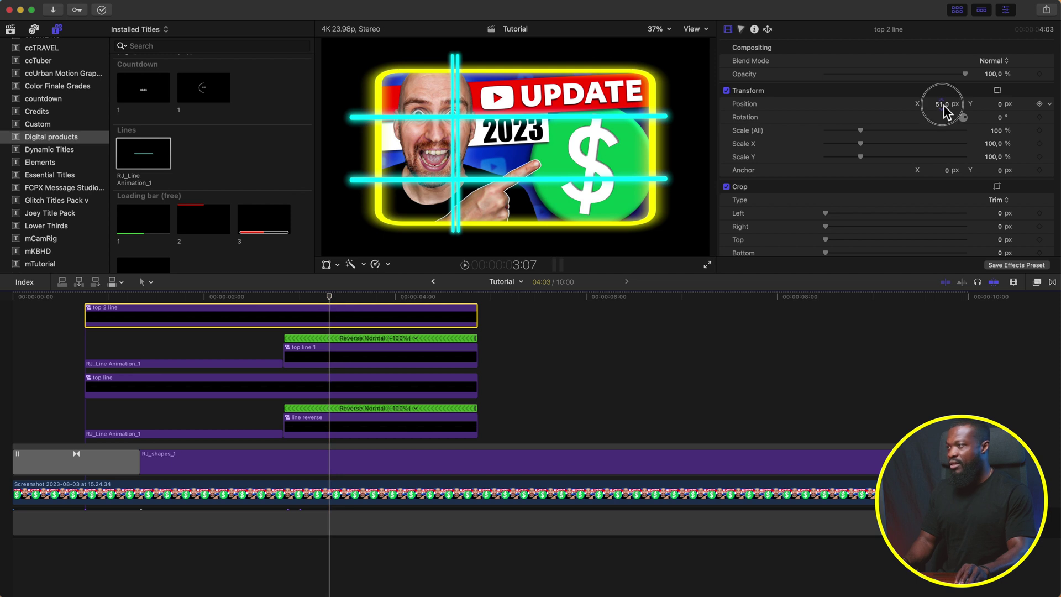
pyautogui.moveTo(946, 110); pyautogui.dragTo(985, 110)
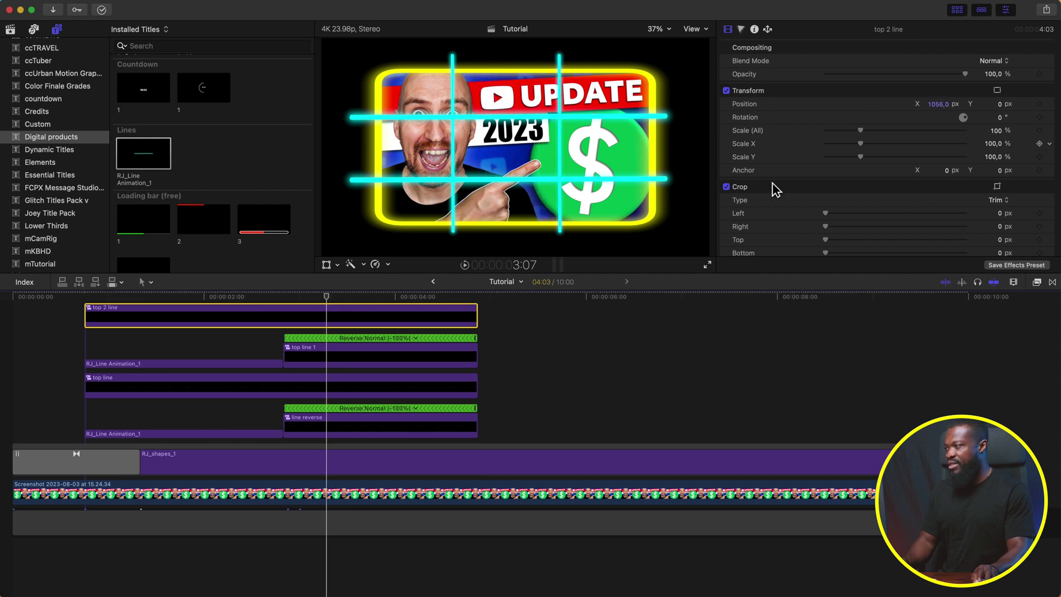
# Play the timeline to check all four grid lines animating in and out
pyautogui.click(24, 379)
pyautogui.press('space')
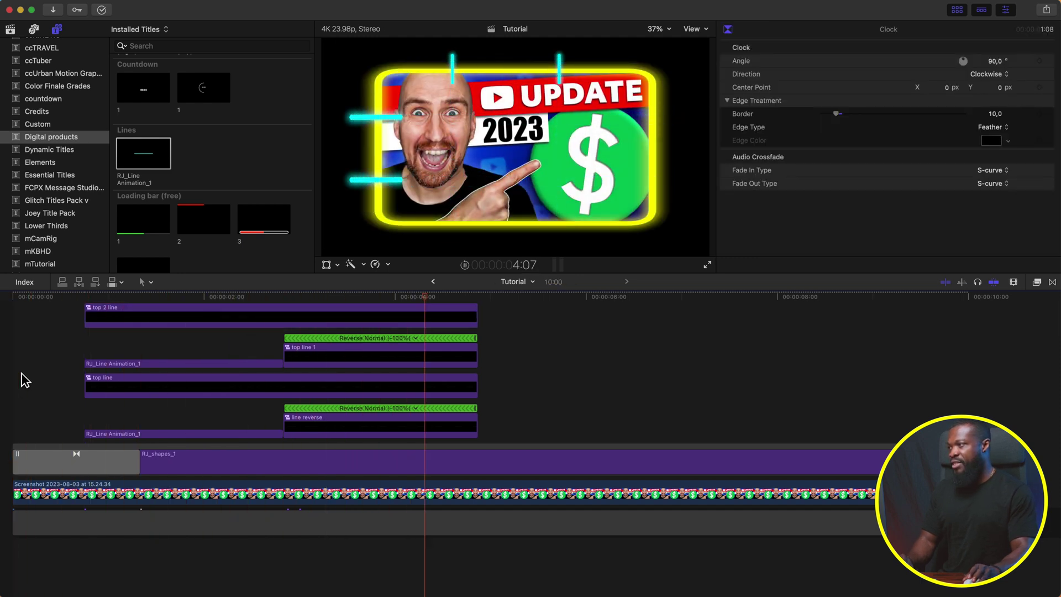
pyautogui.press('space')
# Combine all six line clips above the shape layer into one compound clip named "All lines"
pyautogui.click(242, 324)
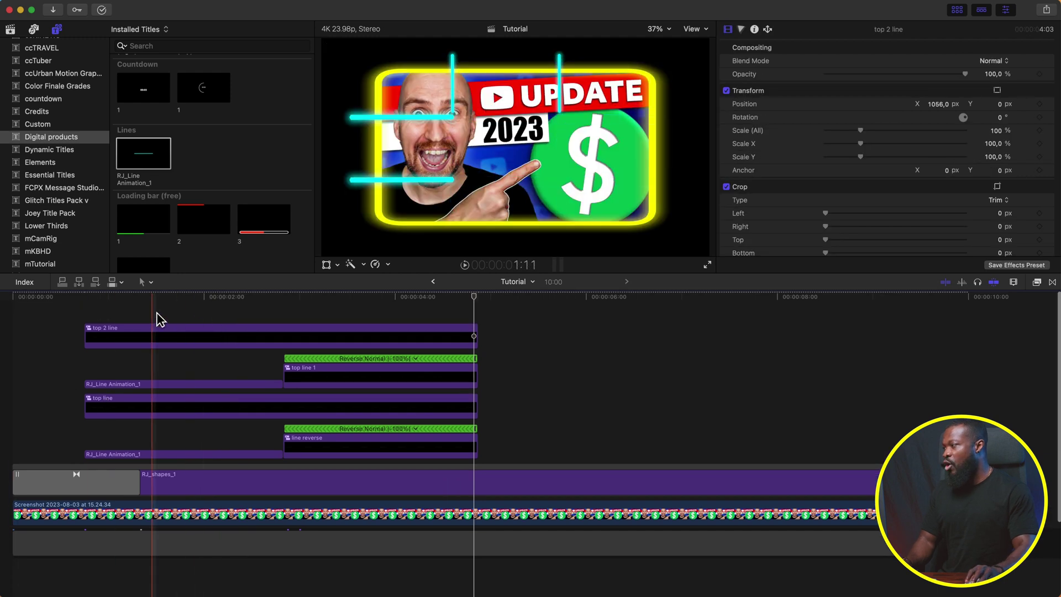
pyautogui.moveTo(159, 312); pyautogui.dragTo(414, 454)
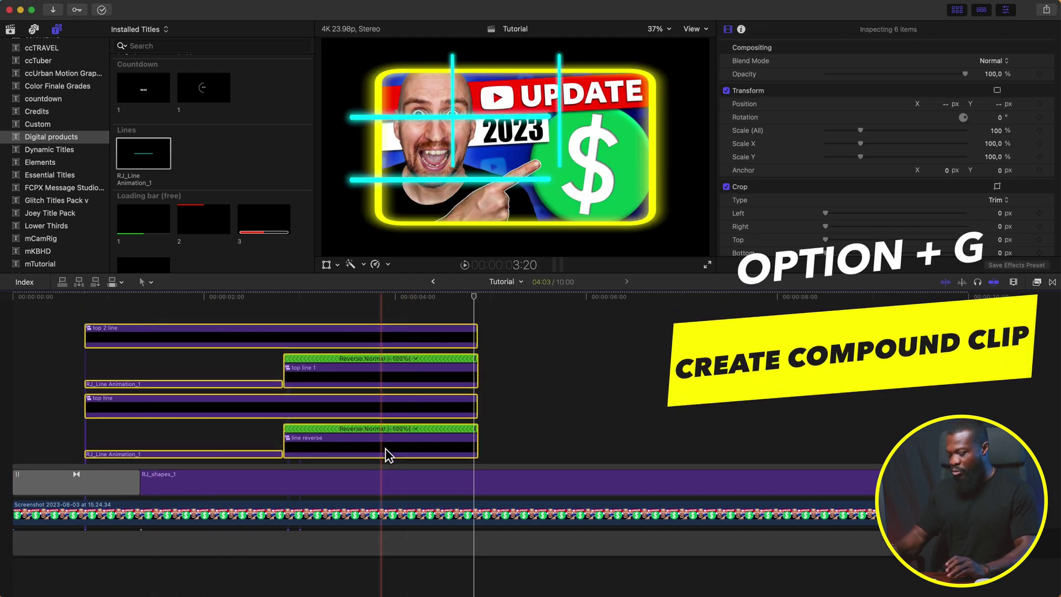
pyautogui.hotkey('alt', 'g')
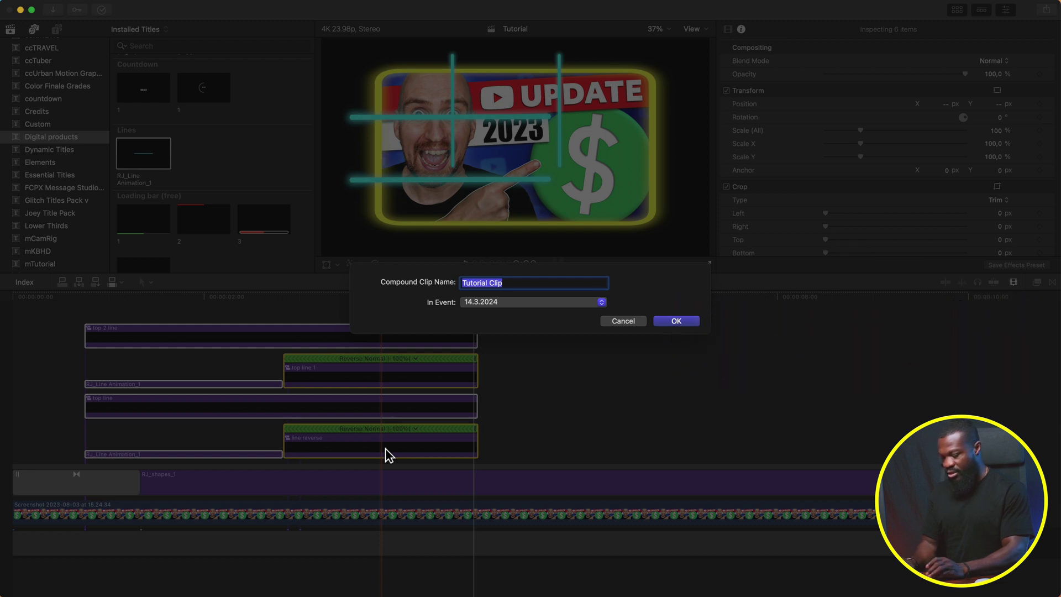
pyautogui.write('All')
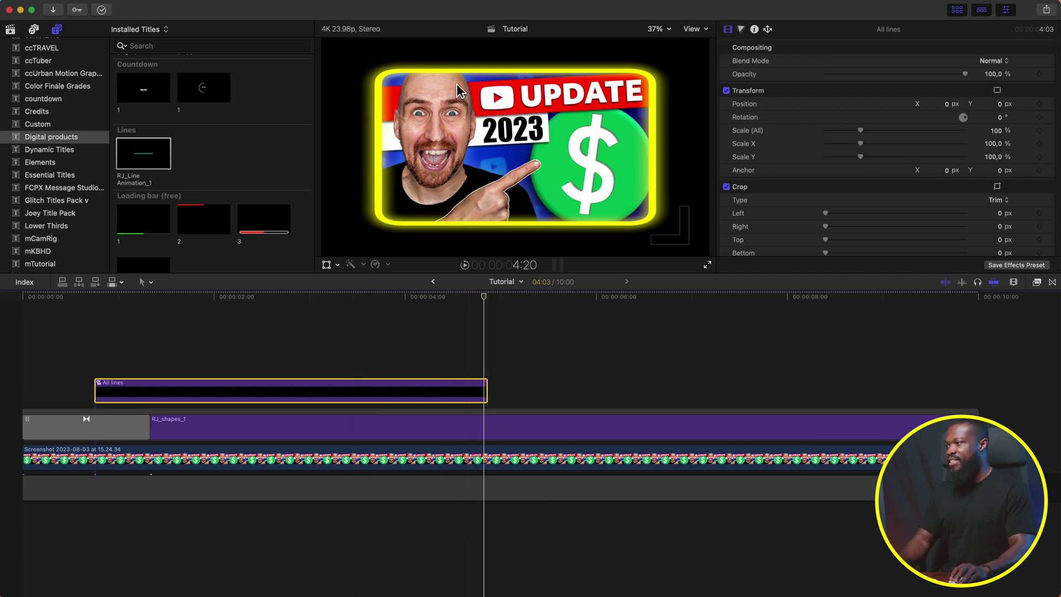
# Split the screenshot clip and the RJ_shapes_1 clip at 4:21, where the All lines clip ends
pyautogui.click(485, 365)
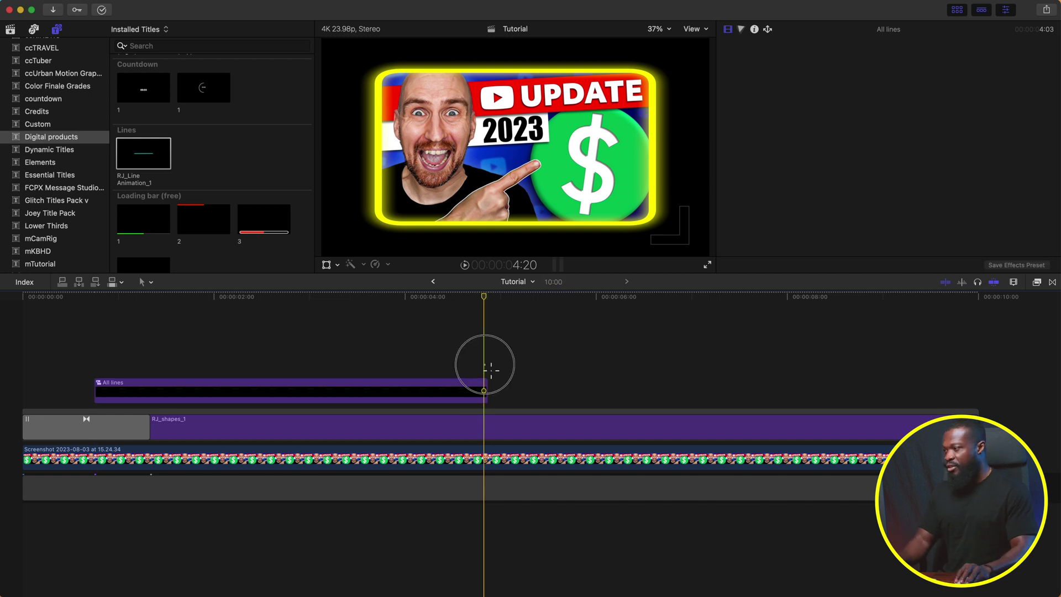
pyautogui.click(486, 297)
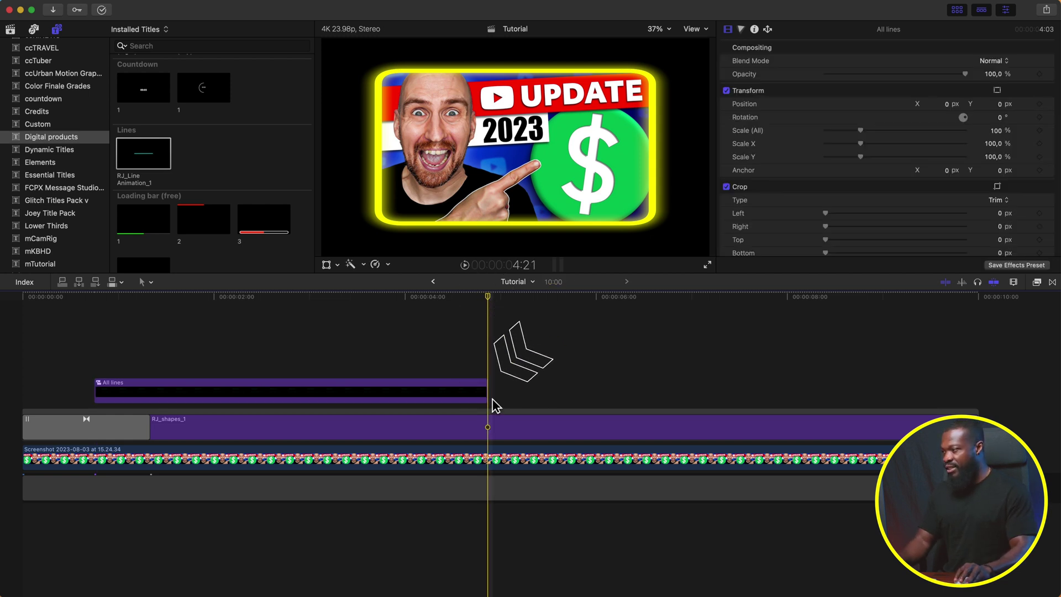
pyautogui.click(494, 464)
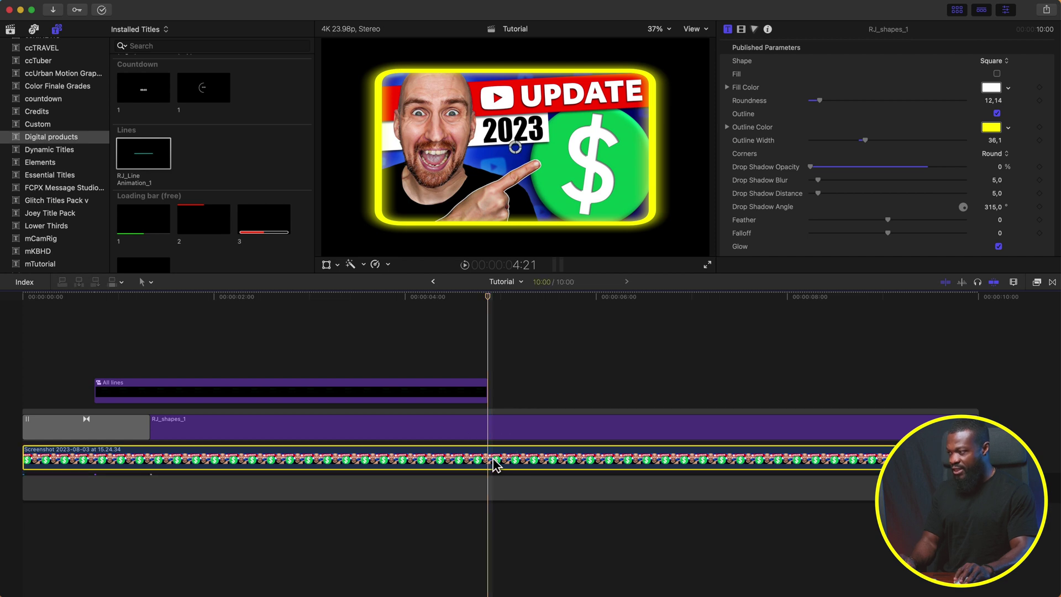
pyautogui.press('super+b')
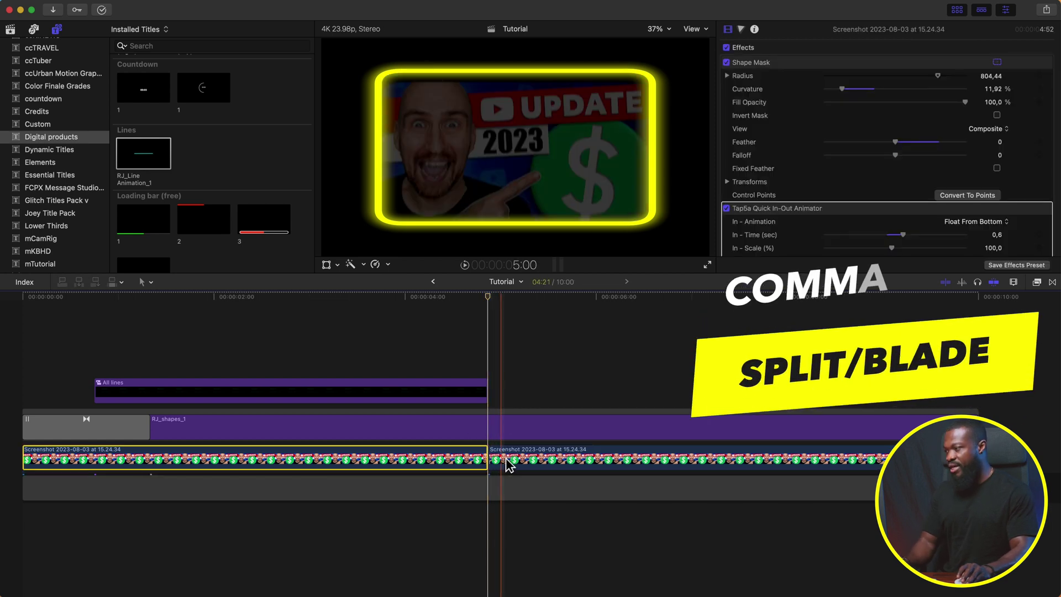
pyautogui.click(507, 459)
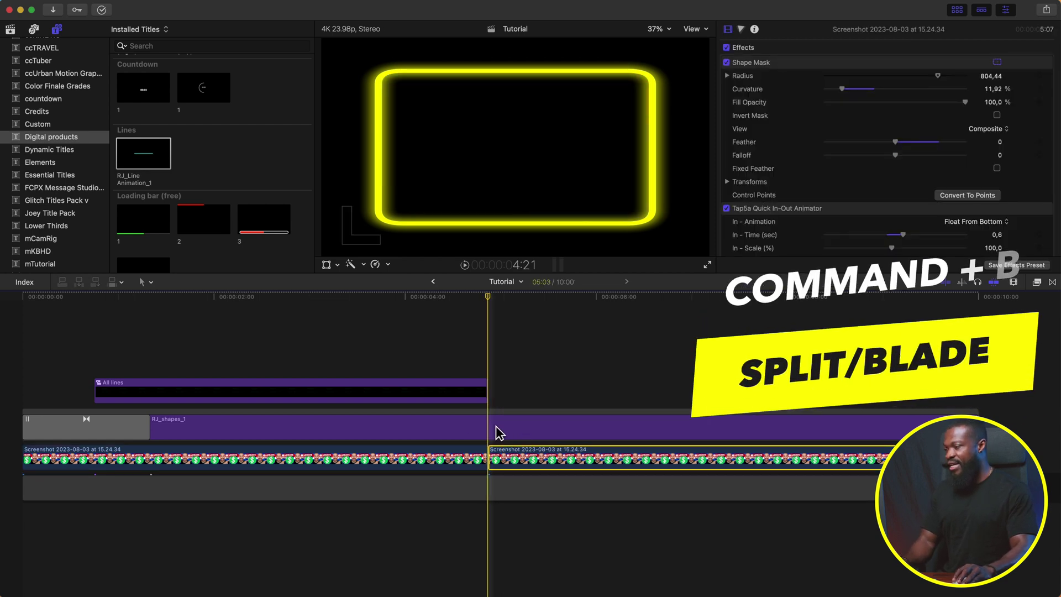
pyautogui.click(495, 432)
pyautogui.press('super+b')
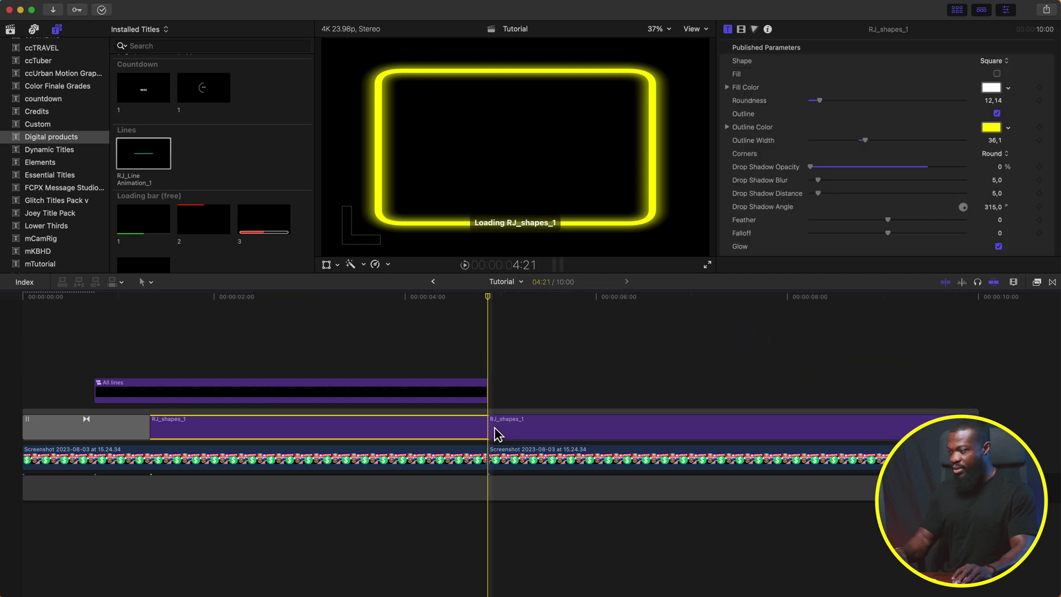
# Lift the second RJ_shapes_1 piece out of its storyline as a connected clip above the second screenshot piece
pyautogui.click(503, 433)
pyautogui.moveTo(547, 438); pyautogui.dragTo(552, 387)
pyautogui.moveTo(645, 443); pyautogui.dragTo(636, 442)
# Extend the second screenshot piece, its RJ_shapes_1 clip and the background clip to end together at 13:05
pyautogui.hscroll(3, 652, 433)
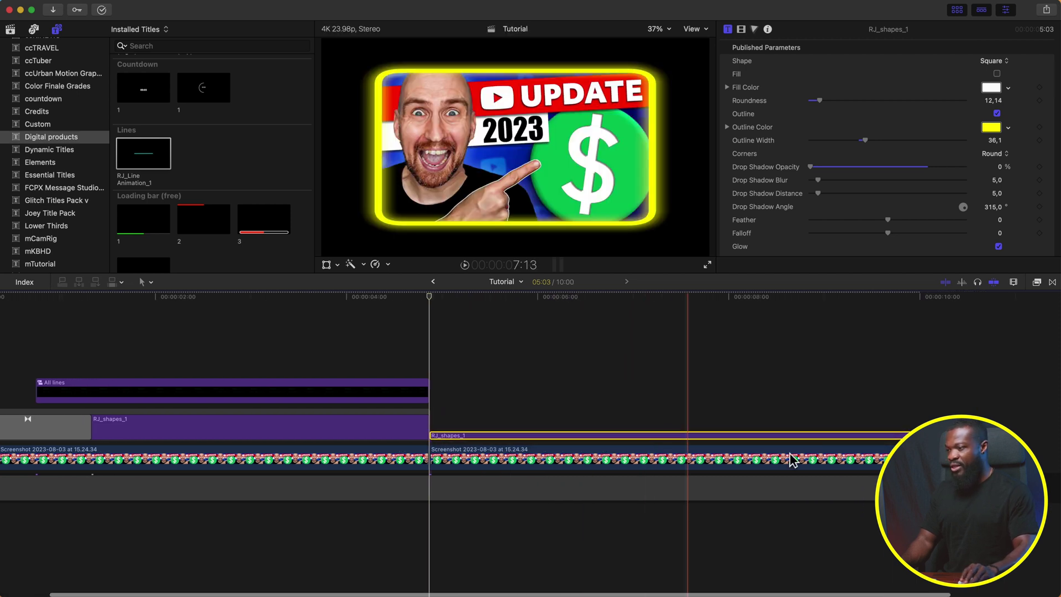
pyautogui.press('super+minus')
pyautogui.moveTo(608, 458); pyautogui.dragTo(757, 455)
pyautogui.moveTo(597, 440); pyautogui.dragTo(749, 441)
pyautogui.moveTo(595, 489); pyautogui.dragTo(779, 489)
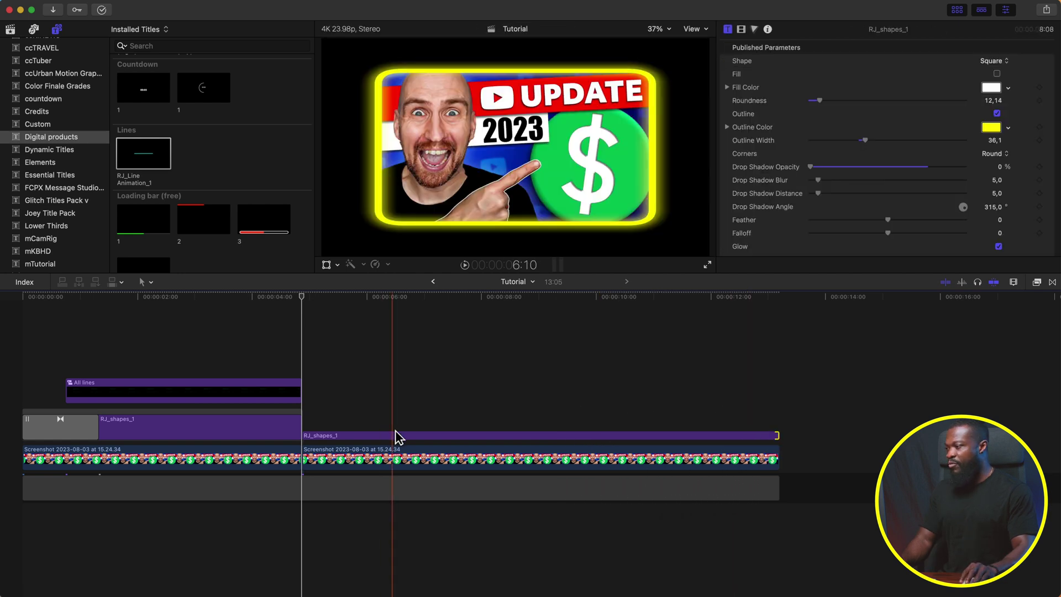
# Duplicate the second RJ_shapes_1 clip to about 10:00, and combine the original with the second screenshot piece into a compound clip named "1"
pyautogui.click(377, 436)
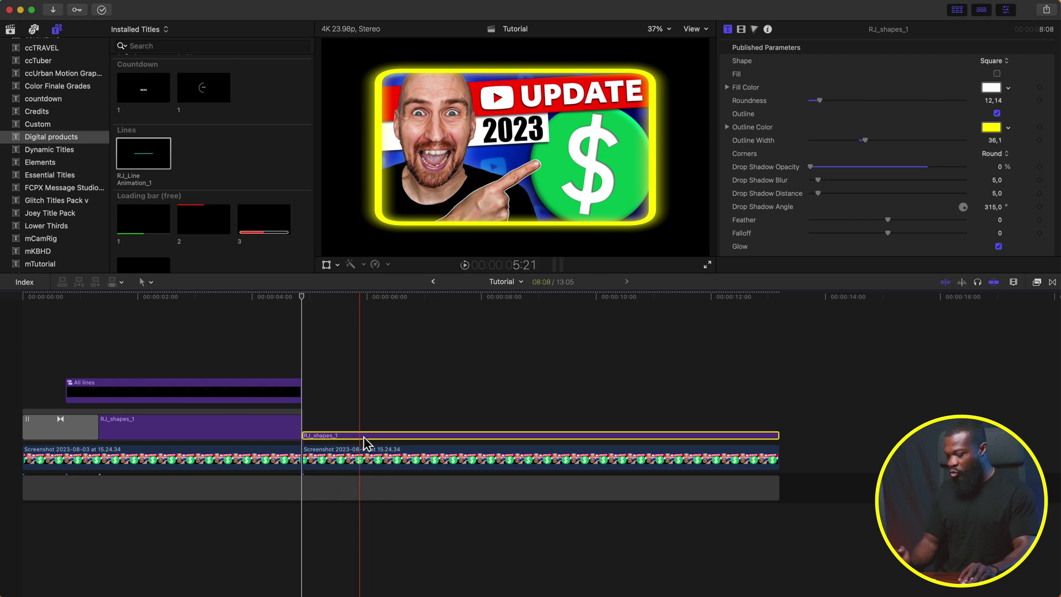
pyautogui.moveTo(364, 442); pyautogui.dragTo(666, 371)
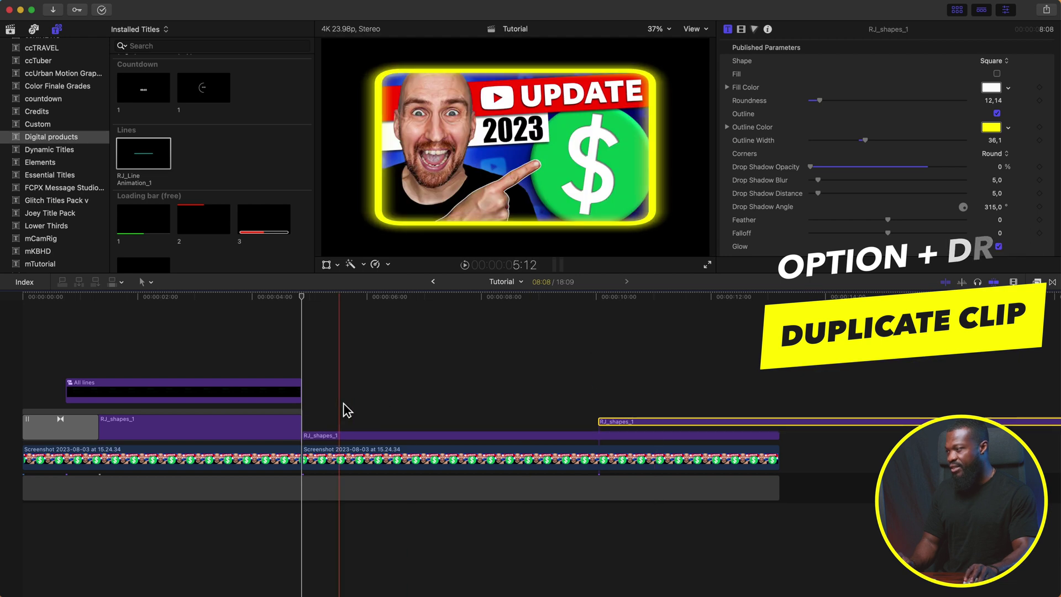
pyautogui.moveTo(343, 408); pyautogui.dragTo(363, 446)
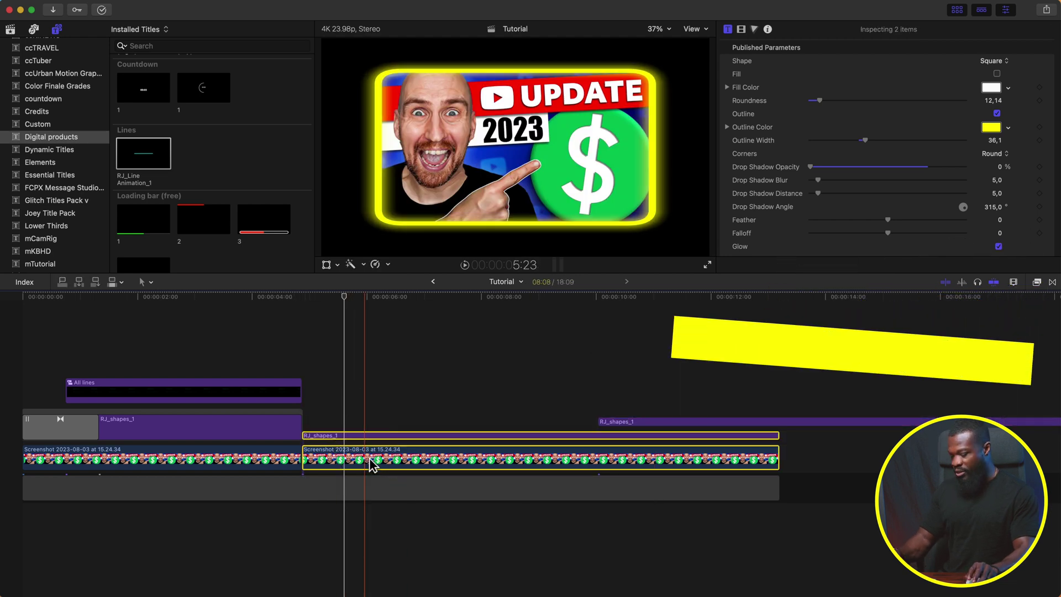
pyautogui.hotkey('alt', 'g')
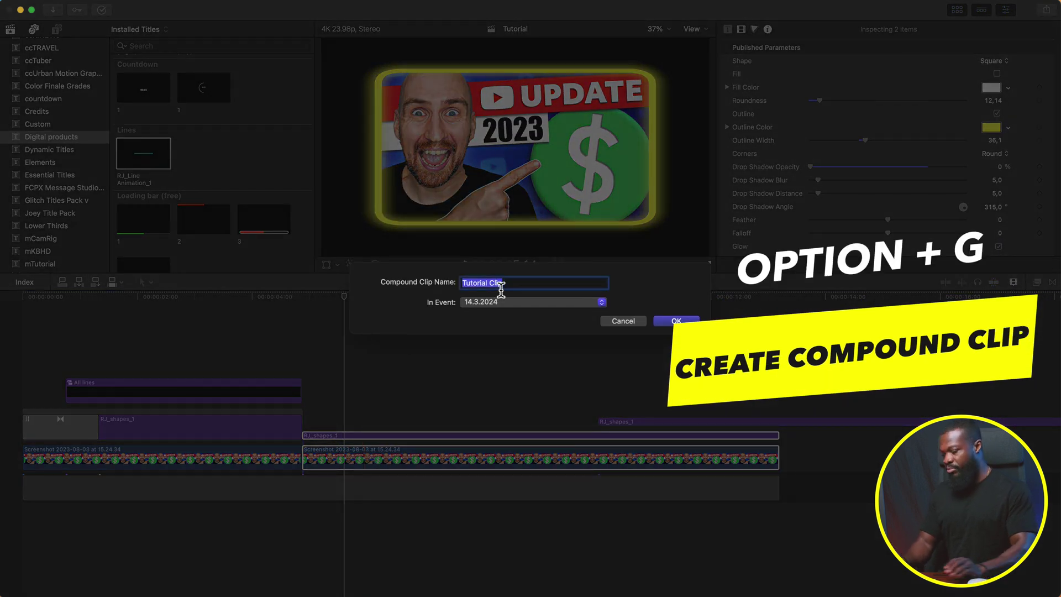
pyautogui.write('1')
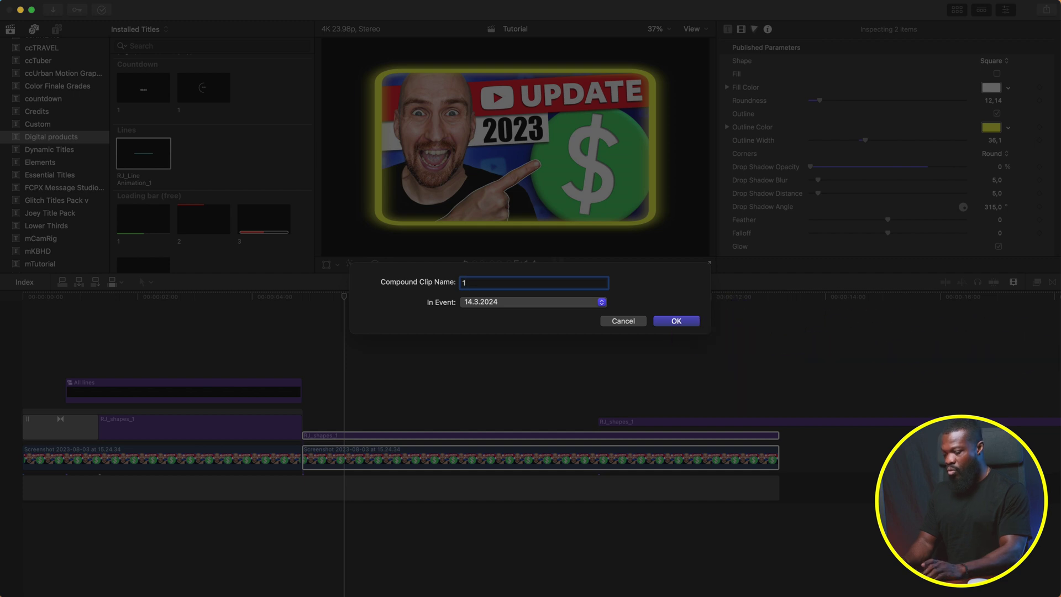
pyautogui.press('Return')
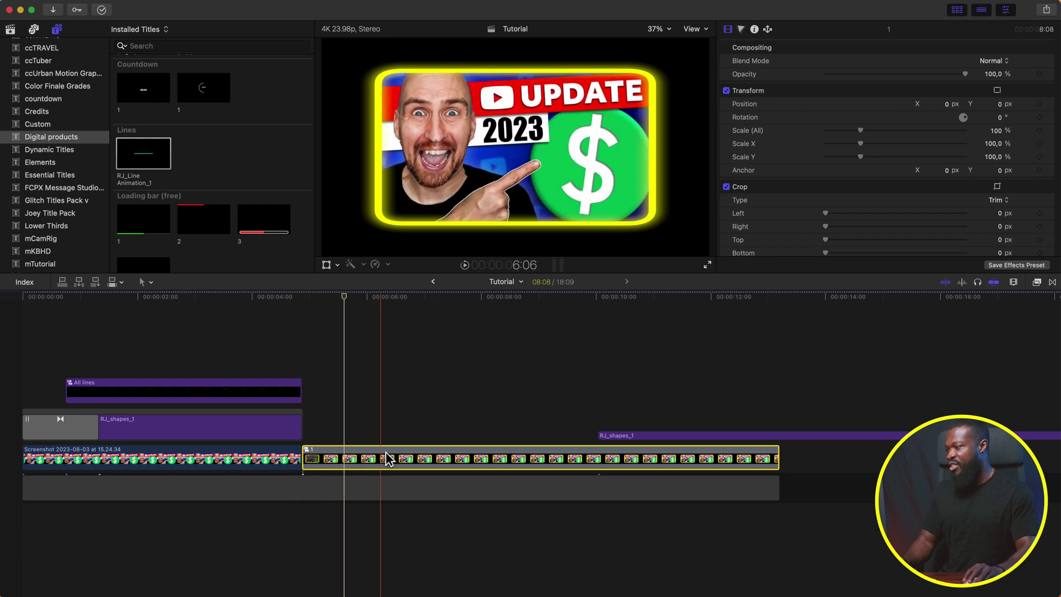
# Remove the Tap5a Quick In-Out Animator effect from the screenshot inside compound clip 1 and return to the Tutorial timeline
pyautogui.doubleClick(360, 462)
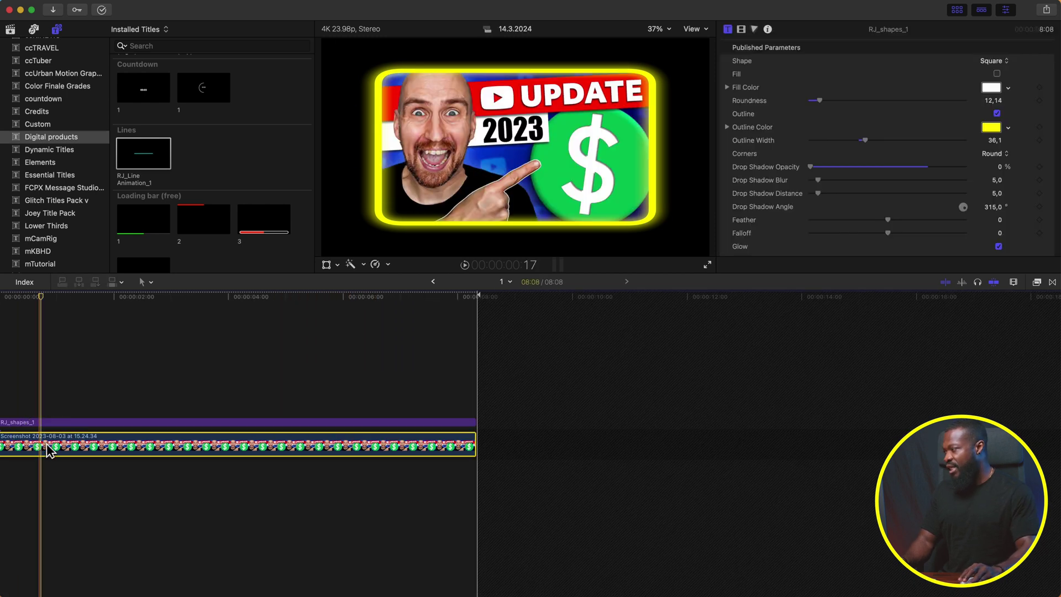
pyautogui.click(48, 450)
pyautogui.scroll(-3, 829, 143)
pyautogui.scroll(3, 832, 146)
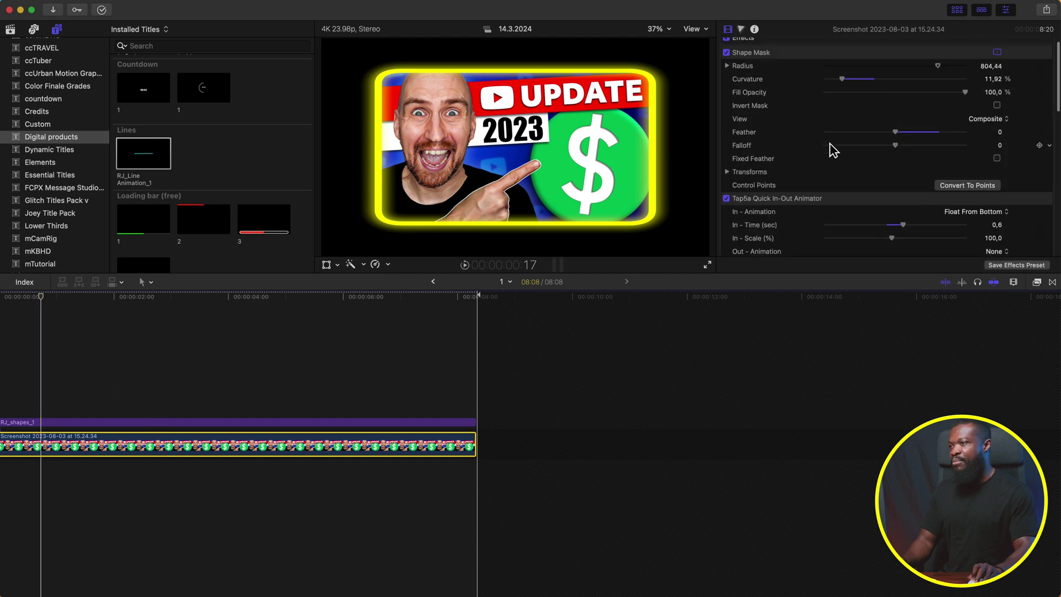
pyautogui.click(798, 207)
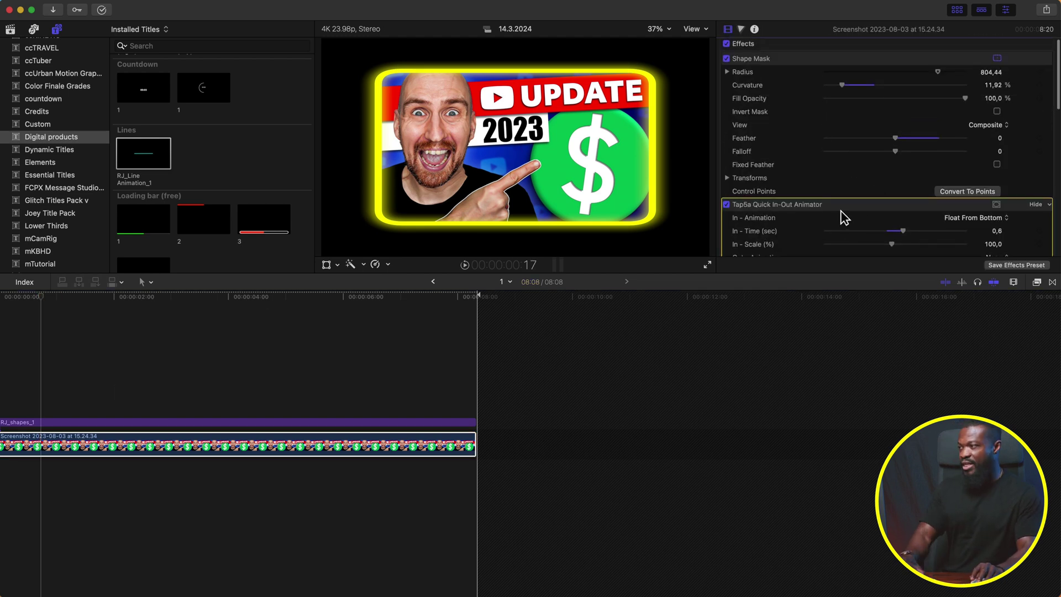
pyautogui.press('Delete')
pyautogui.click(433, 281)
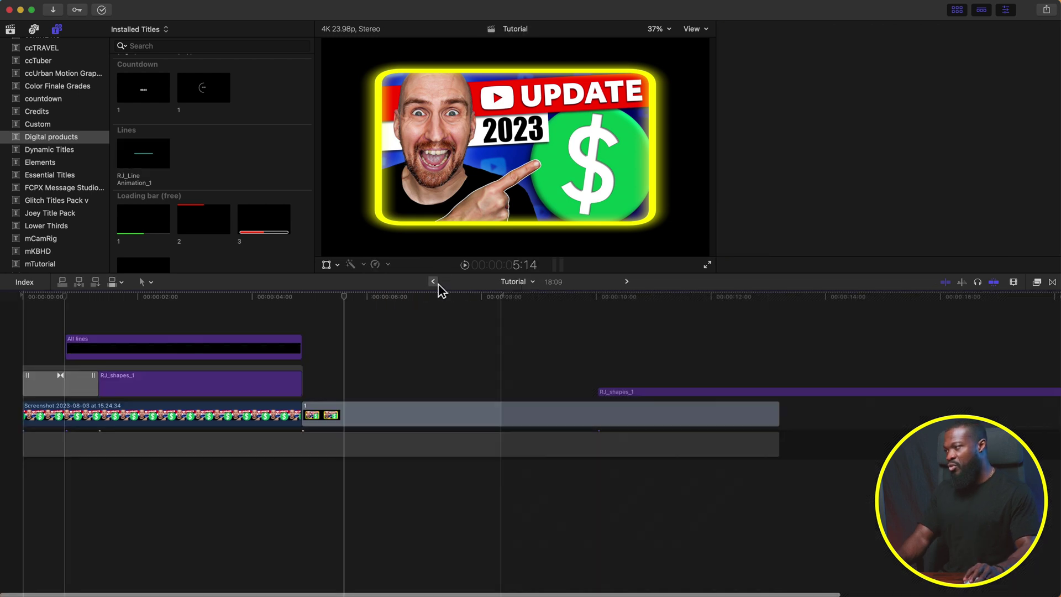
# Add Screenshot 2023-09-15 at 21.05.21 above compound clip 1, starting at 4:21 and extended to the compound clip's end
pyautogui.click(394, 359)
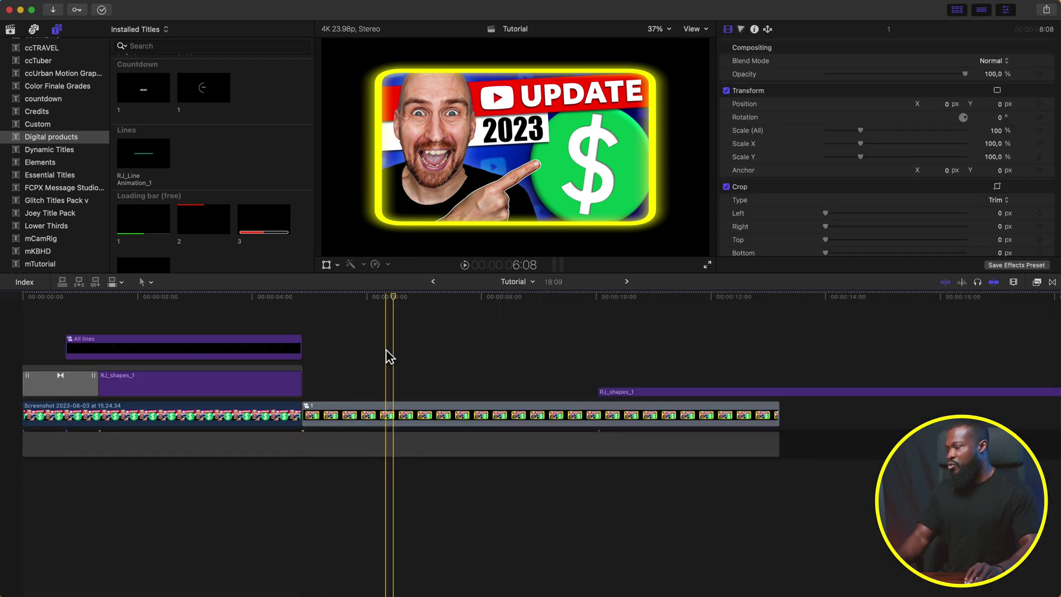
pyautogui.click(17, 32)
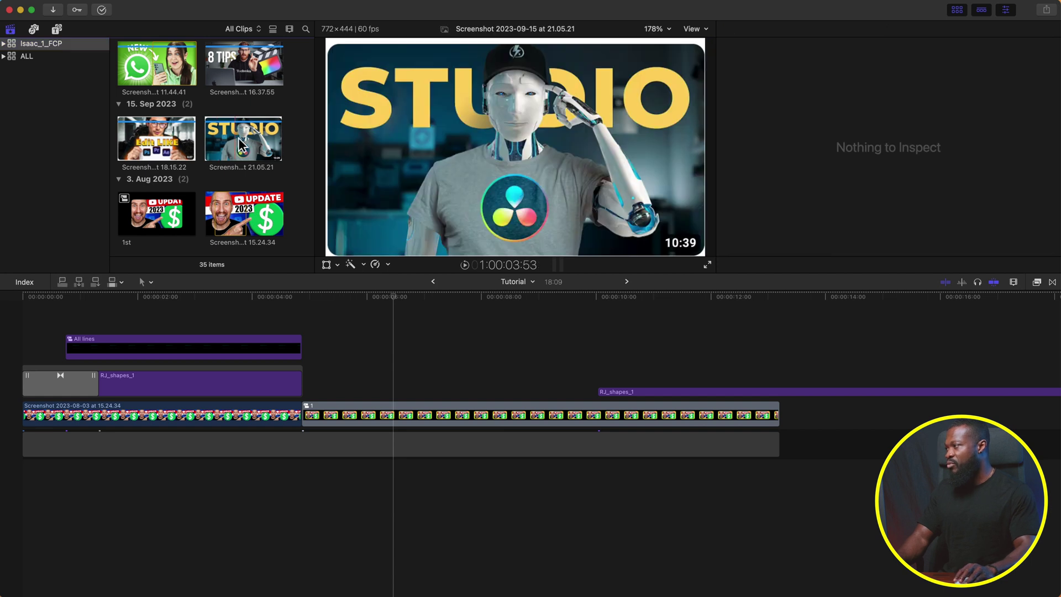
pyautogui.moveTo(241, 146); pyautogui.dragTo(305, 378)
pyautogui.moveTo(539, 392); pyautogui.dragTo(778, 408)
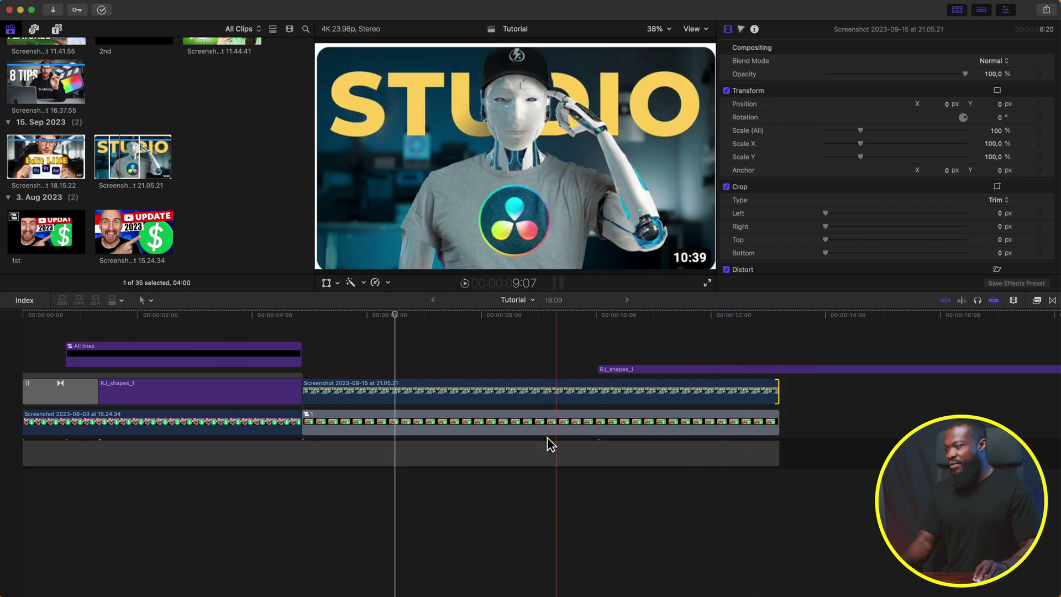
# Disable compound clip 1 and place a duplicate of the spare RJ_shapes_1 clip directly above the robot screenshot, aligned to its start
pyautogui.click(509, 431)
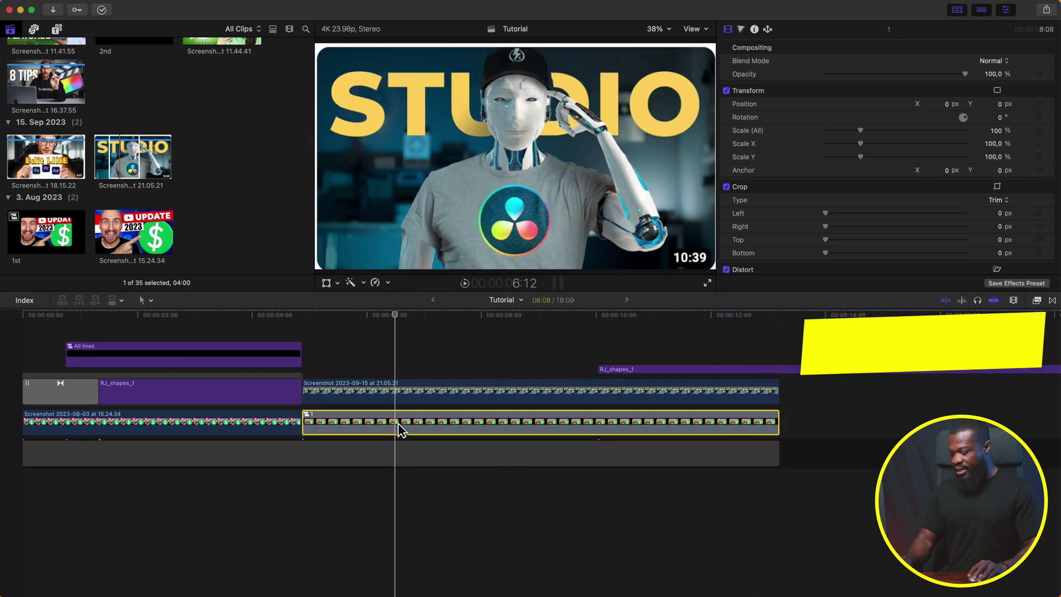
pyautogui.press('v')
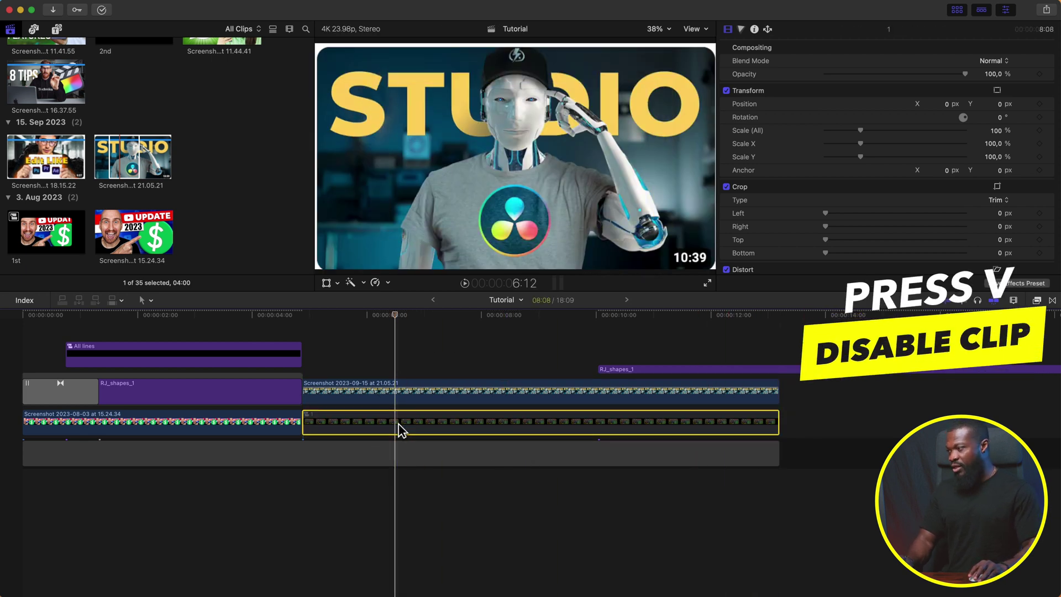
pyautogui.click(644, 370)
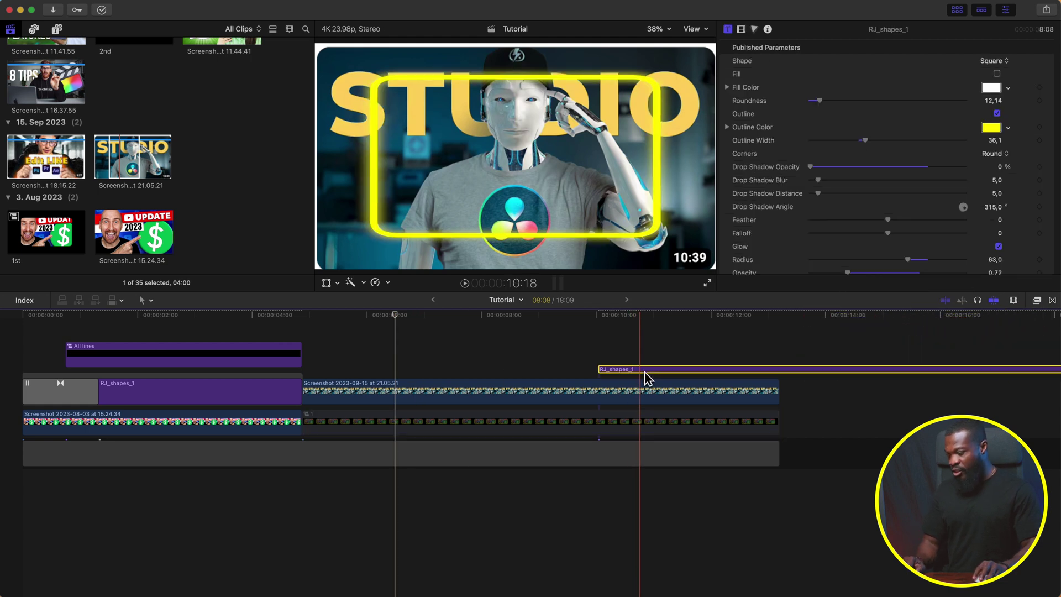
pyautogui.moveTo(644, 372); pyautogui.dragTo(350, 370)
# Scale the robot screenshot clip to 73% to fit the yellow outline
pyautogui.click(396, 392)
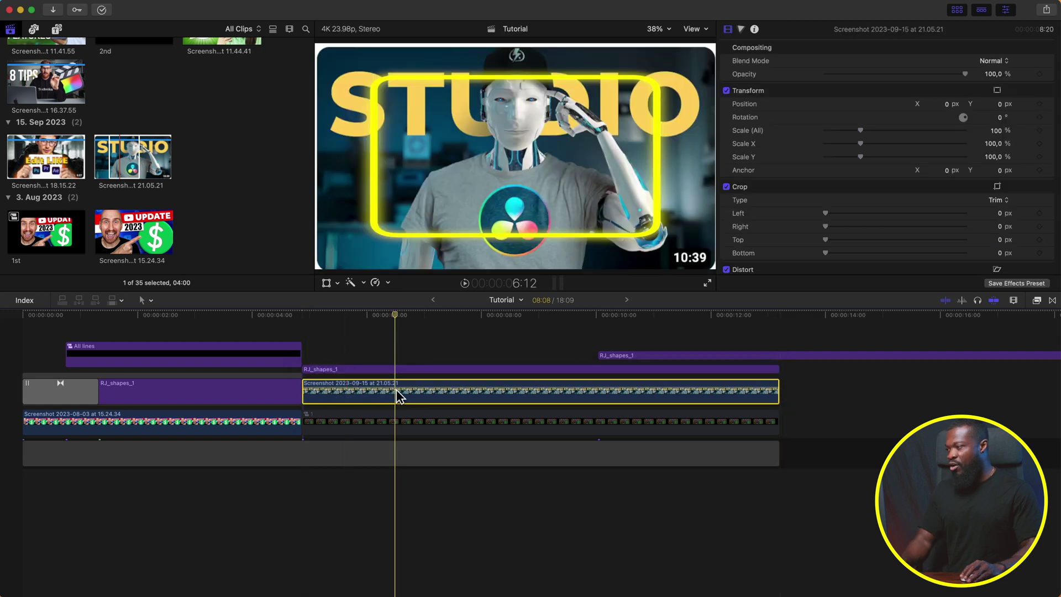
pyautogui.moveTo(995, 132); pyautogui.dragTo(1012, 303)
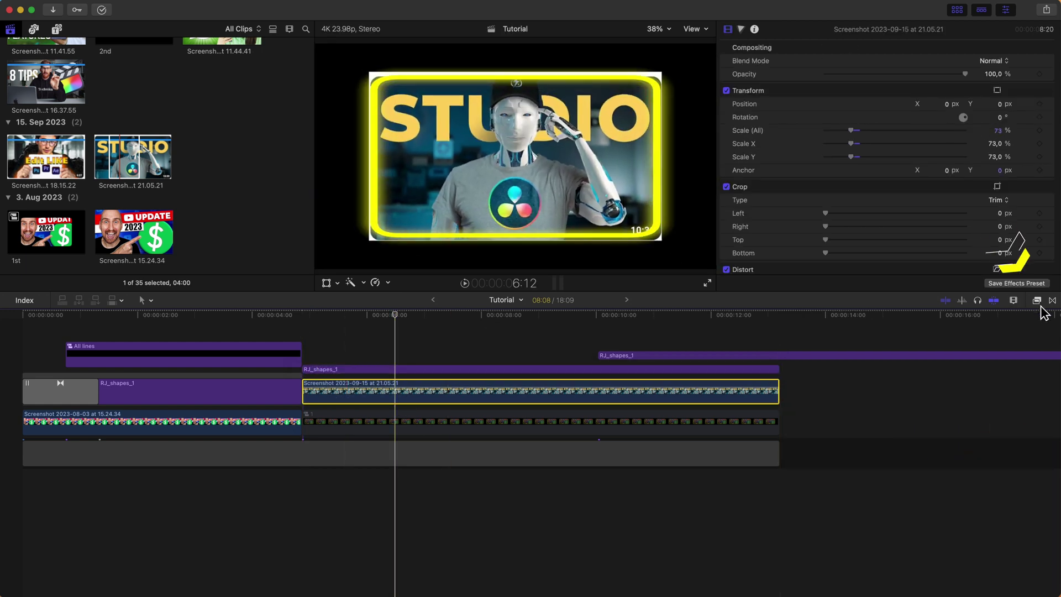
# Apply the Shape Mask effect to the robot screenshot clip and set the mask's feather to 0
pyautogui.click(1036, 300)
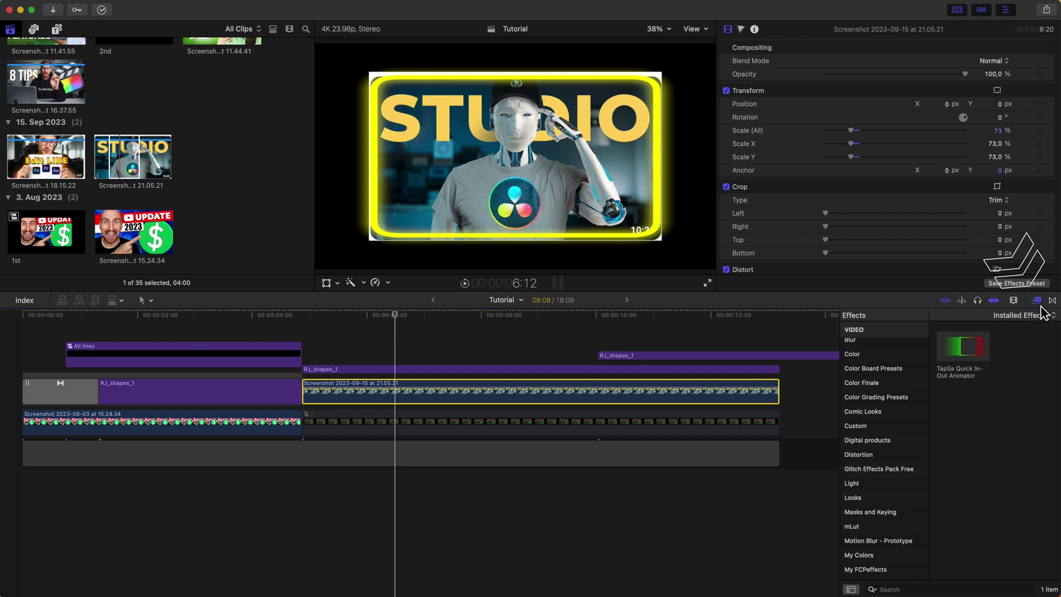
pyautogui.click(888, 522)
pyautogui.moveTo(1029, 510); pyautogui.dragTo(430, 393)
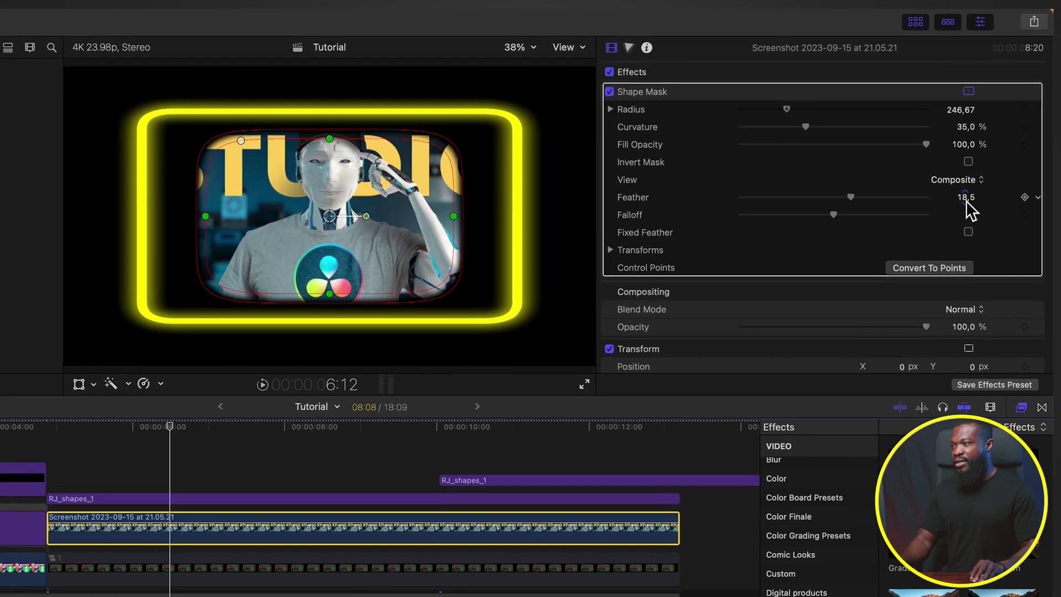
pyautogui.click(995, 142)
pyautogui.write('0')
pyautogui.press('Return')
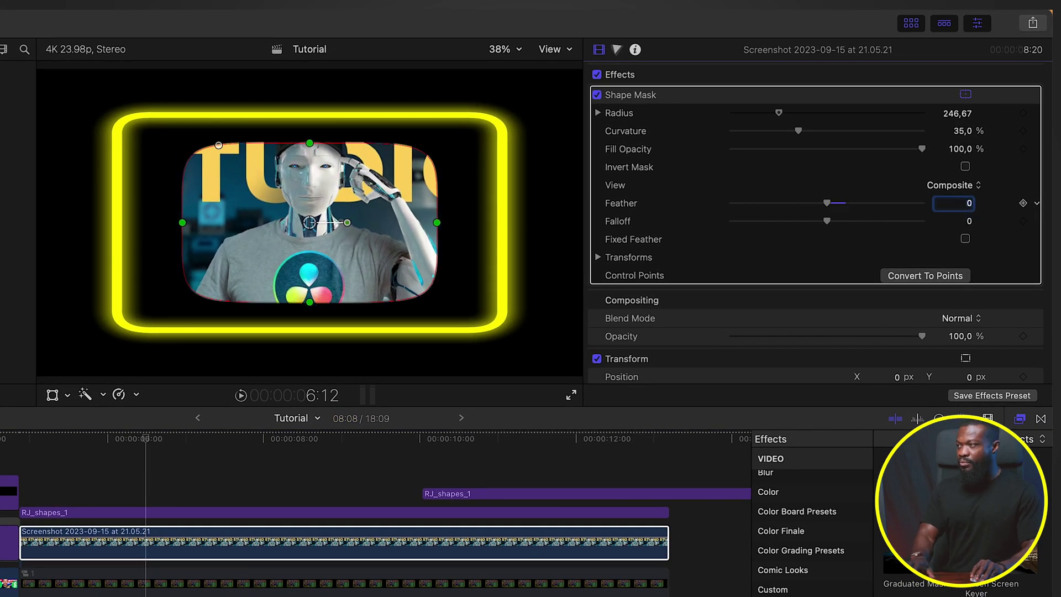
# Set the shape mask's curvature to 14.19% and radius to 340.5, and adjust its height and width to fit inside the yellow outline
pyautogui.moveTo(797, 131); pyautogui.dragTo(763, 130)
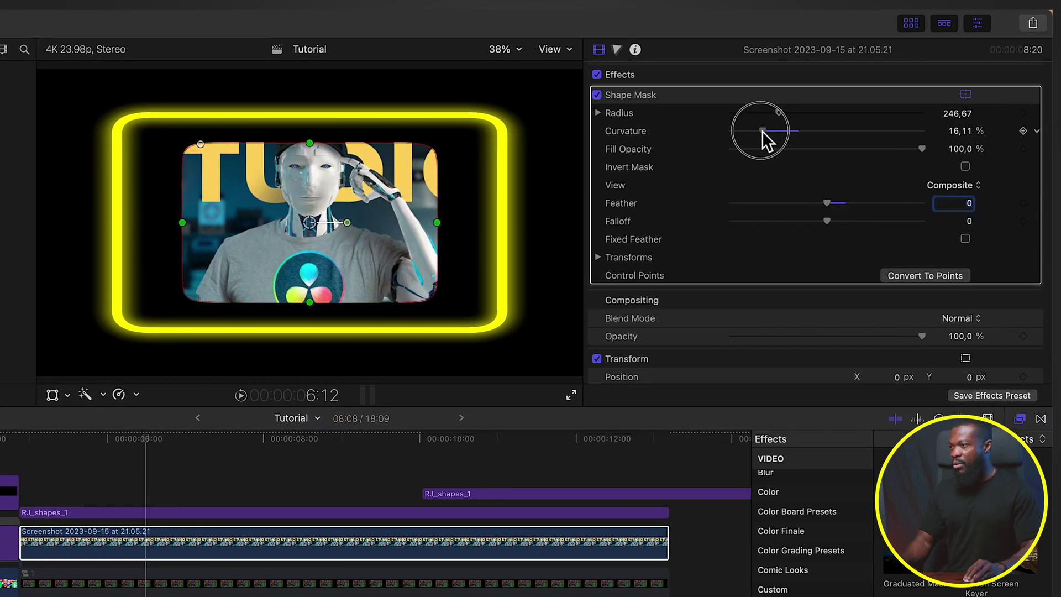
pyautogui.moveTo(788, 117); pyautogui.dragTo(807, 117)
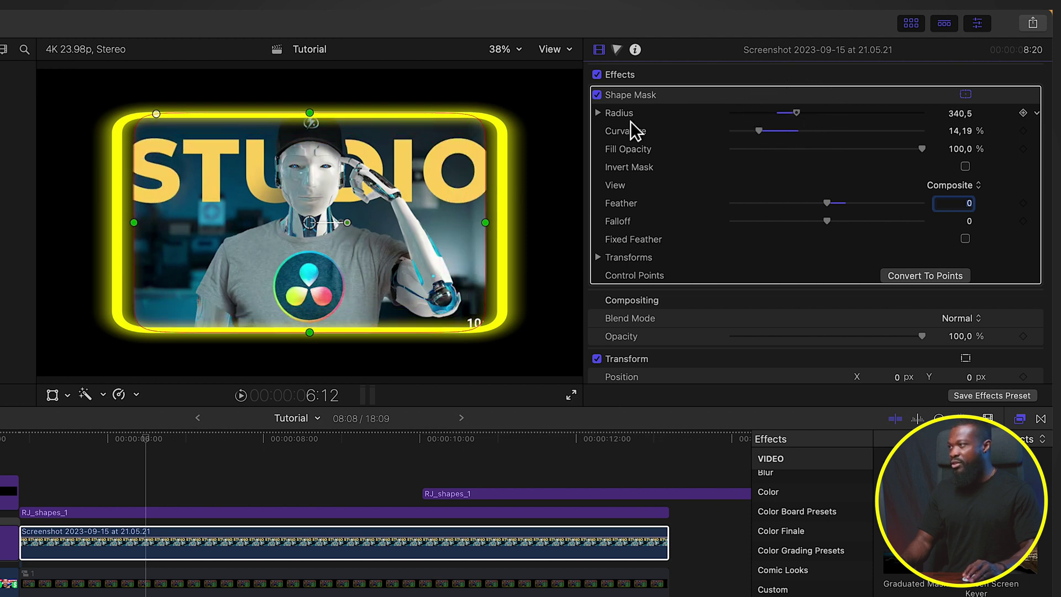
pyautogui.moveTo(317, 116); pyautogui.dragTo(317, 120)
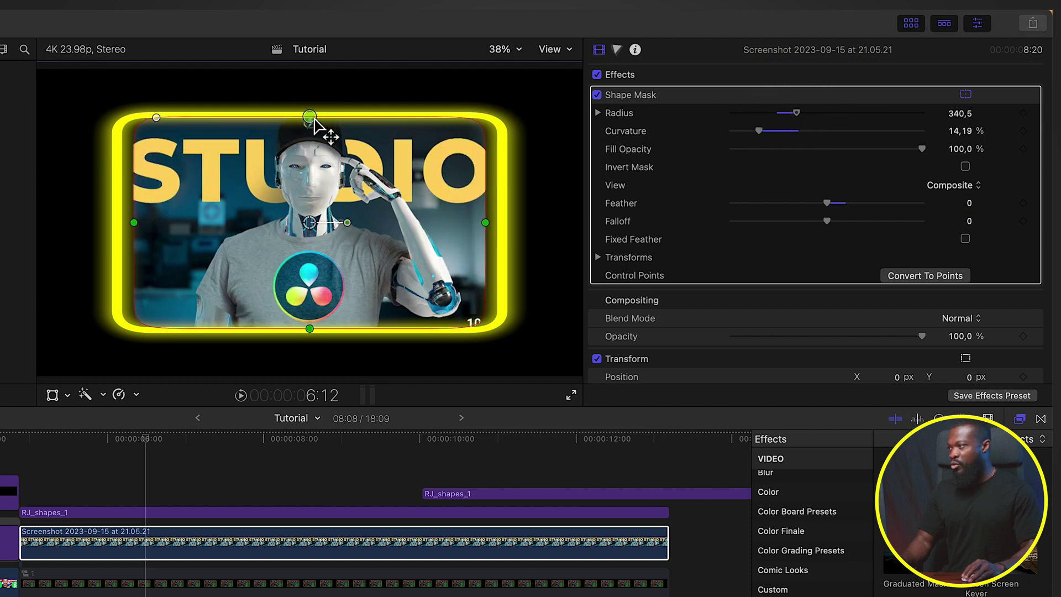
pyautogui.moveTo(135, 223); pyautogui.dragTo(114, 223)
# Combine the robot screenshot and the RJ_shapes_1 clip directly above it into a compound clip named 2
pyautogui.click(178, 511)
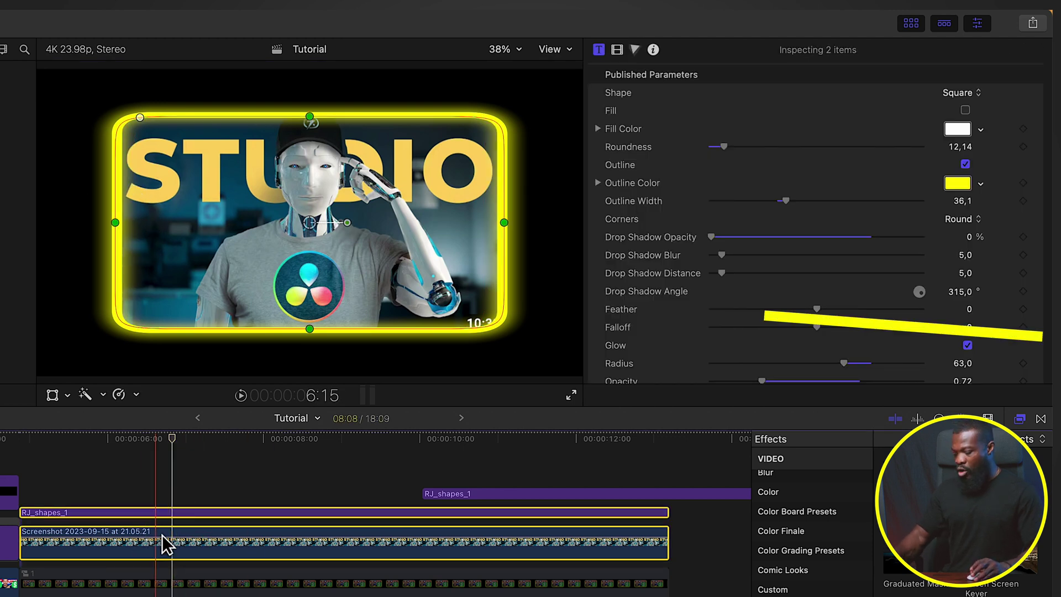
pyautogui.hotkey('alt', 'g')
pyautogui.write('2')
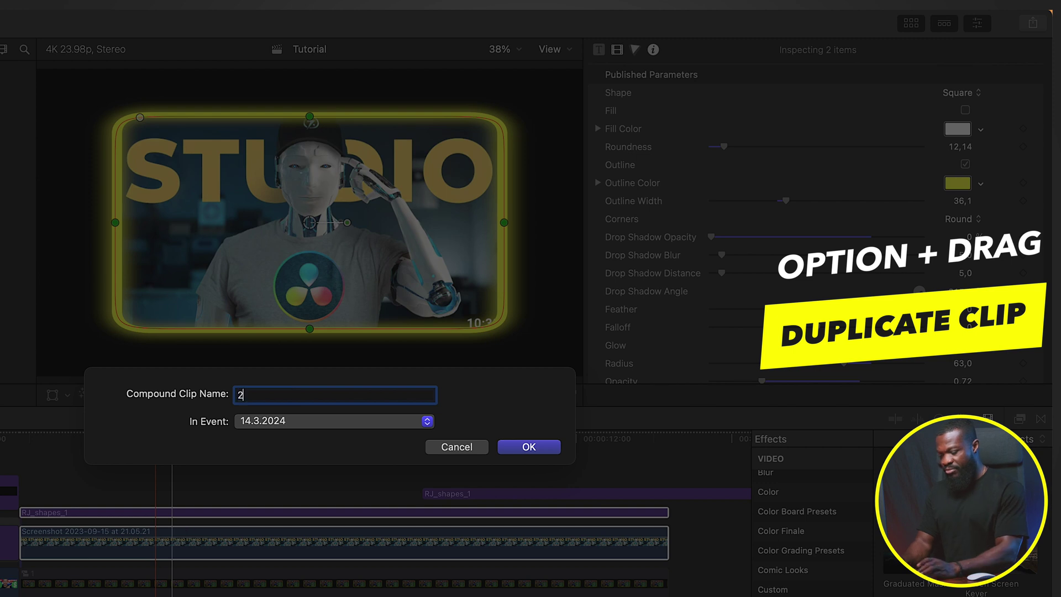
pyautogui.press('Return')
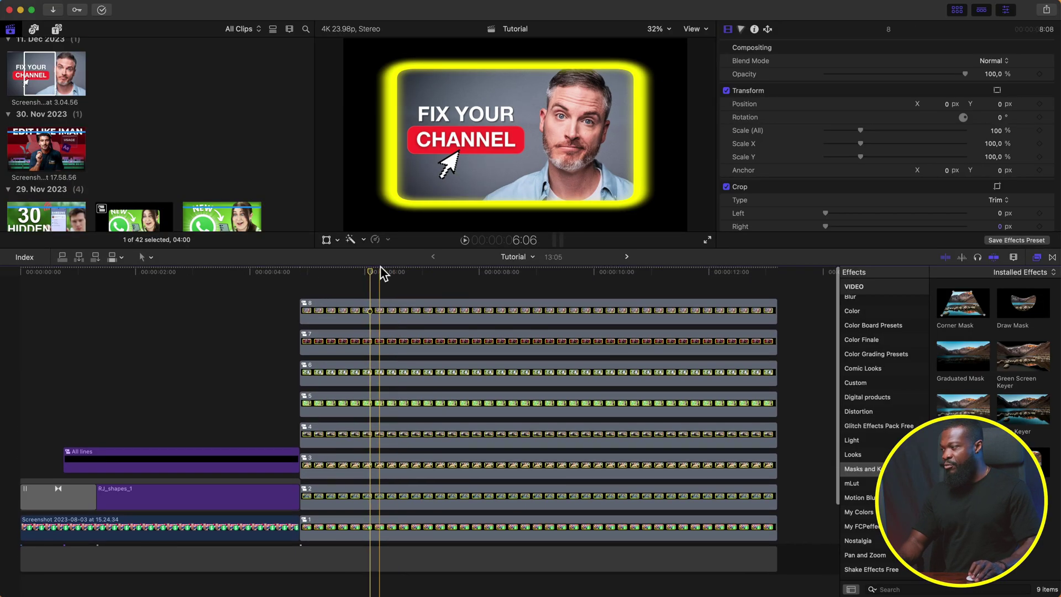
# Disable compound clips 1 to 8 and place Gridline_1 beneath them, extended to the compound clips' end
pyautogui.moveTo(400, 297); pyautogui.dragTo(440, 538)
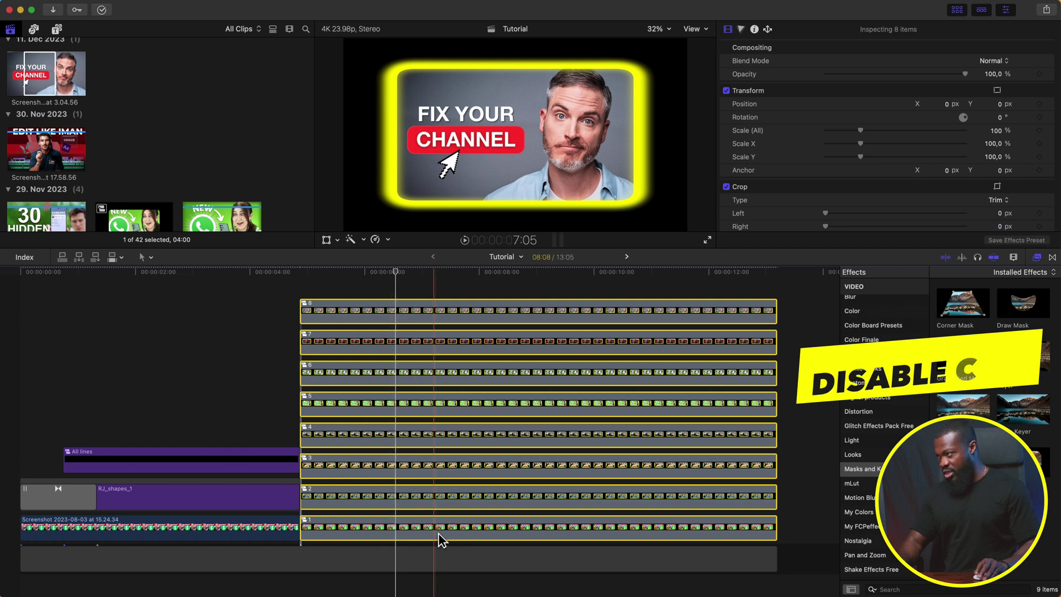
pyautogui.press('v')
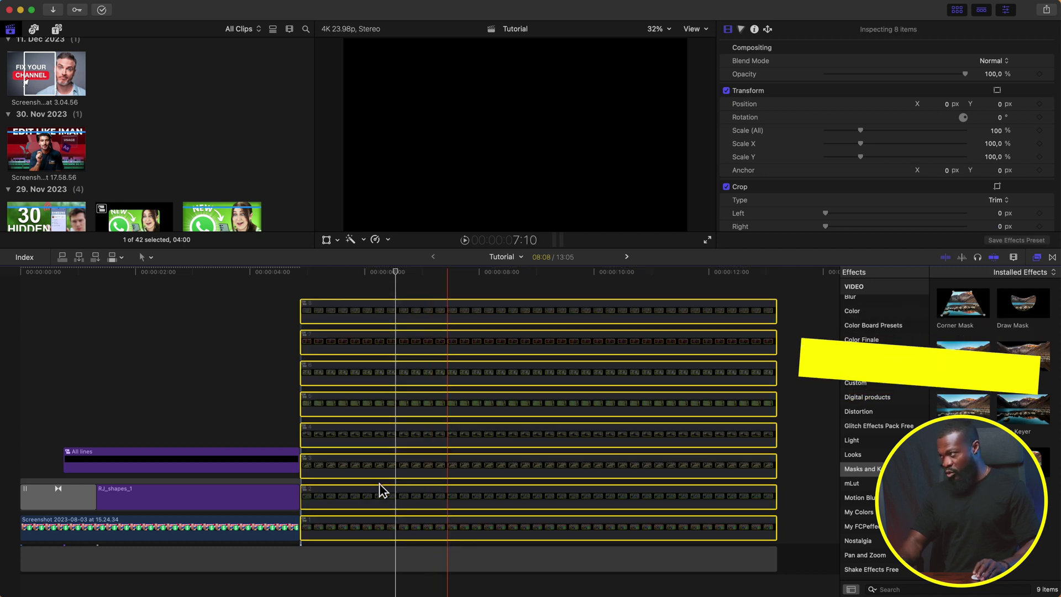
pyautogui.click(13, 32)
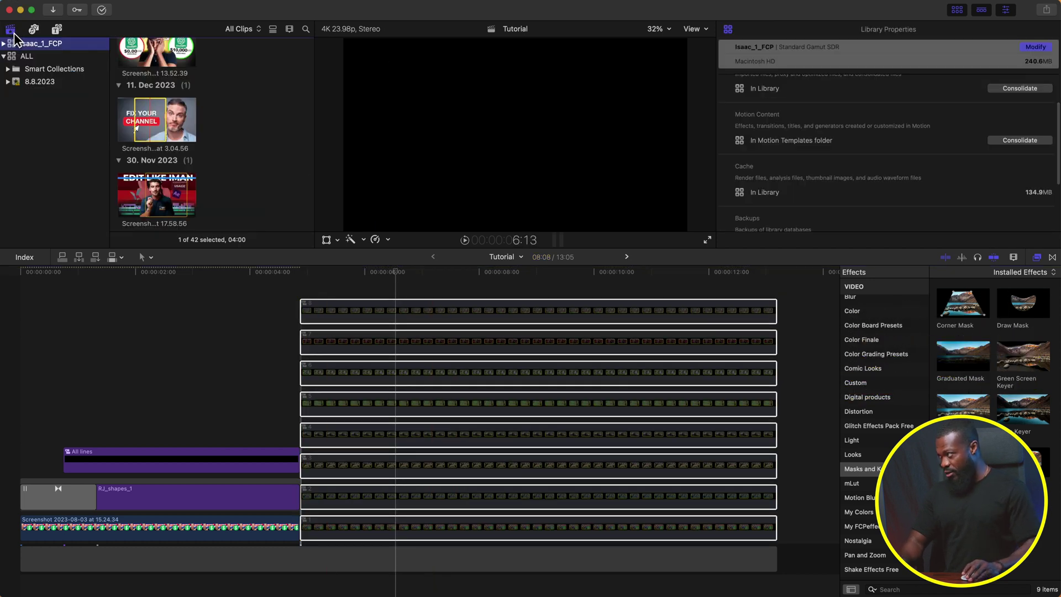
pyautogui.click(13, 32)
pyautogui.click(48, 115)
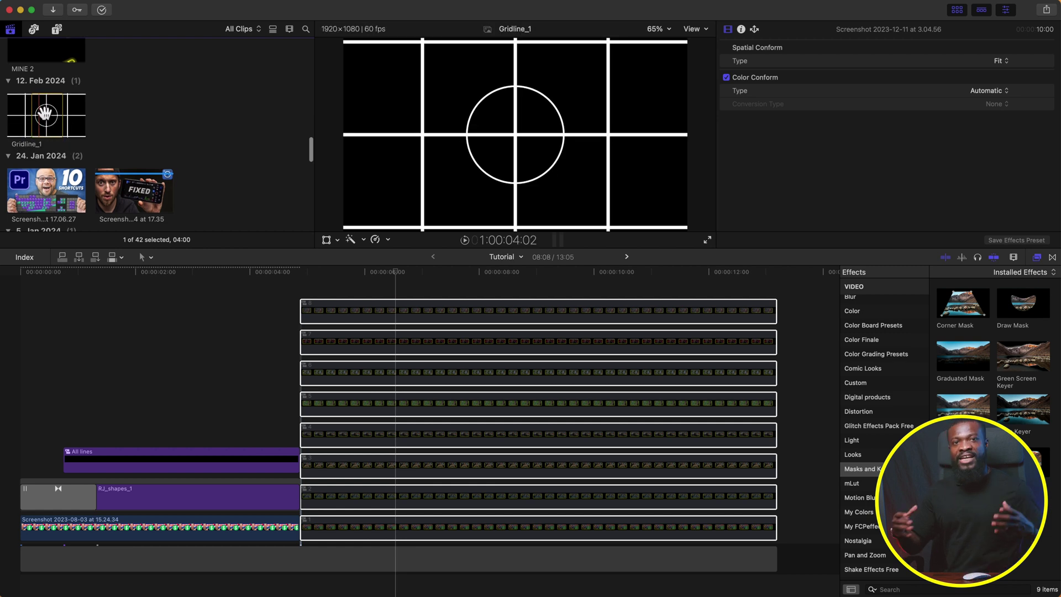
pyautogui.moveTo(45, 117); pyautogui.dragTo(377, 533)
pyautogui.moveTo(521, 535); pyautogui.dragTo(775, 529)
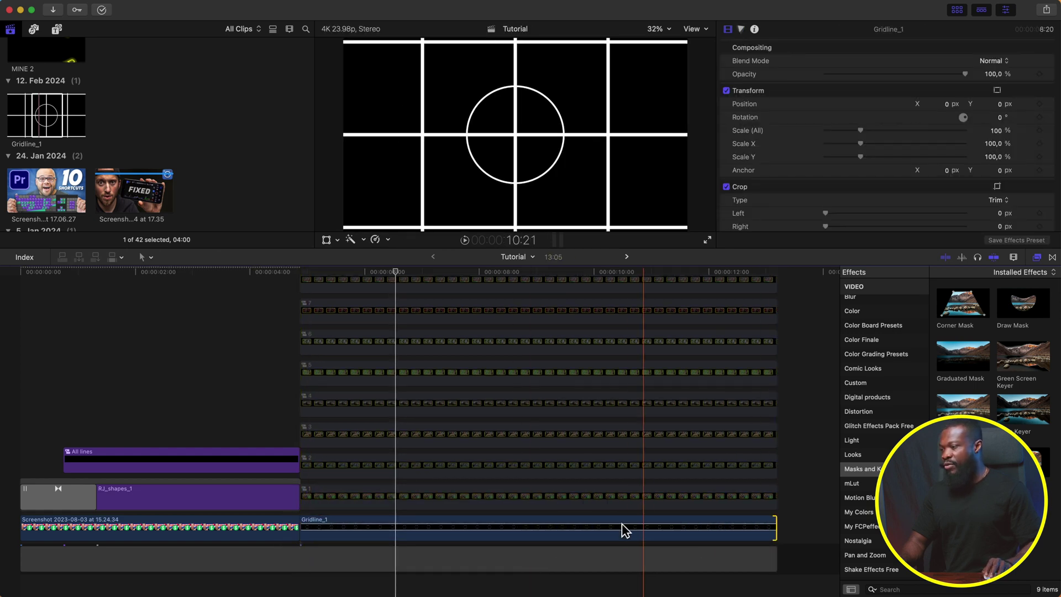
# Enable compound clip 1, scale it to 18% and move it to X -799.9 px, just outside the guide circle
pyautogui.click(458, 535)
pyautogui.click(476, 273)
pyautogui.scroll(2, 387, 442)
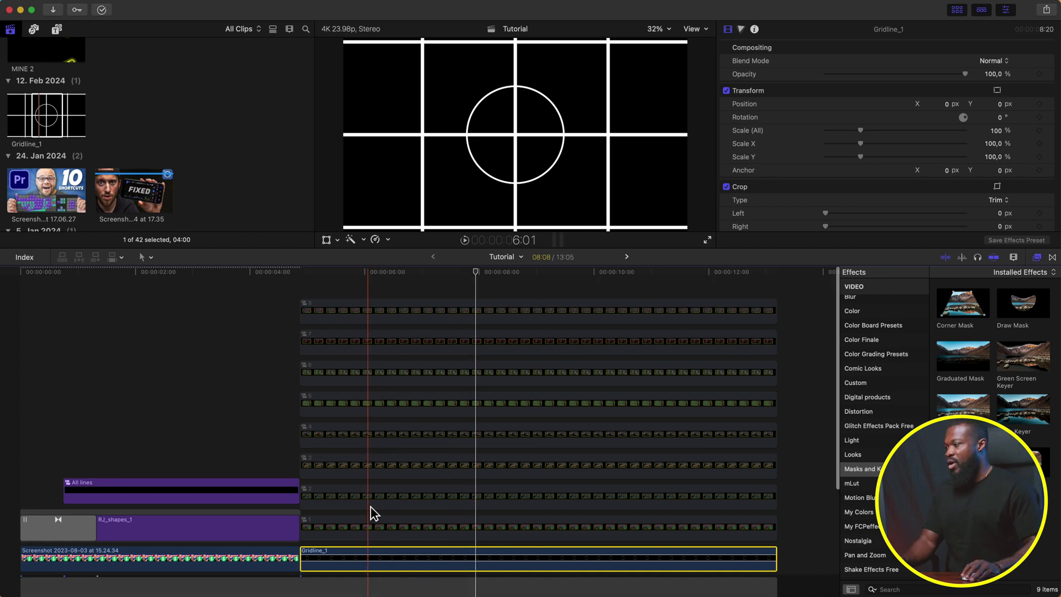
pyautogui.click(356, 529)
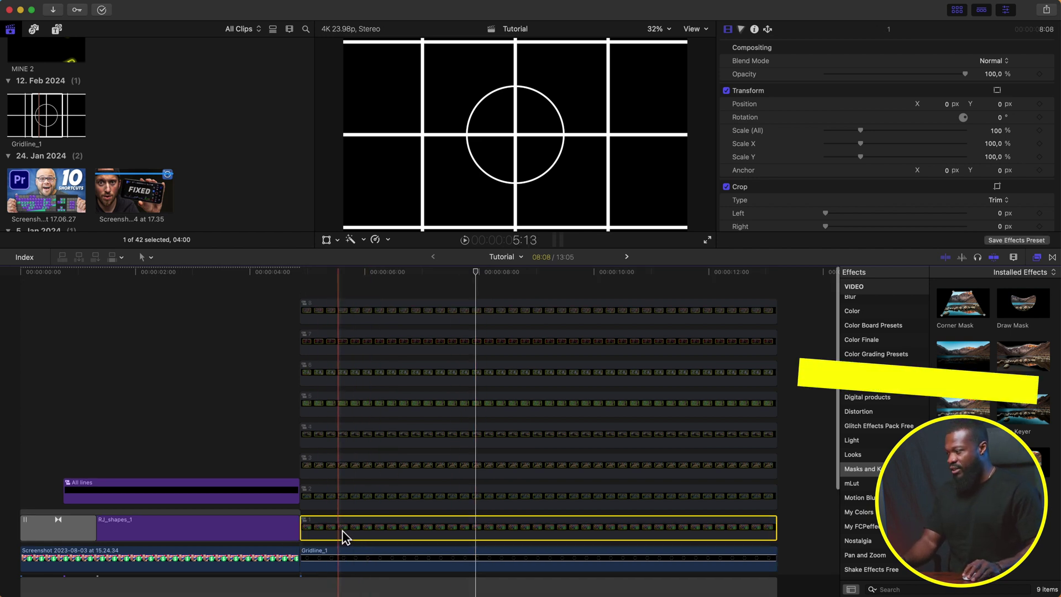
pyautogui.press('v')
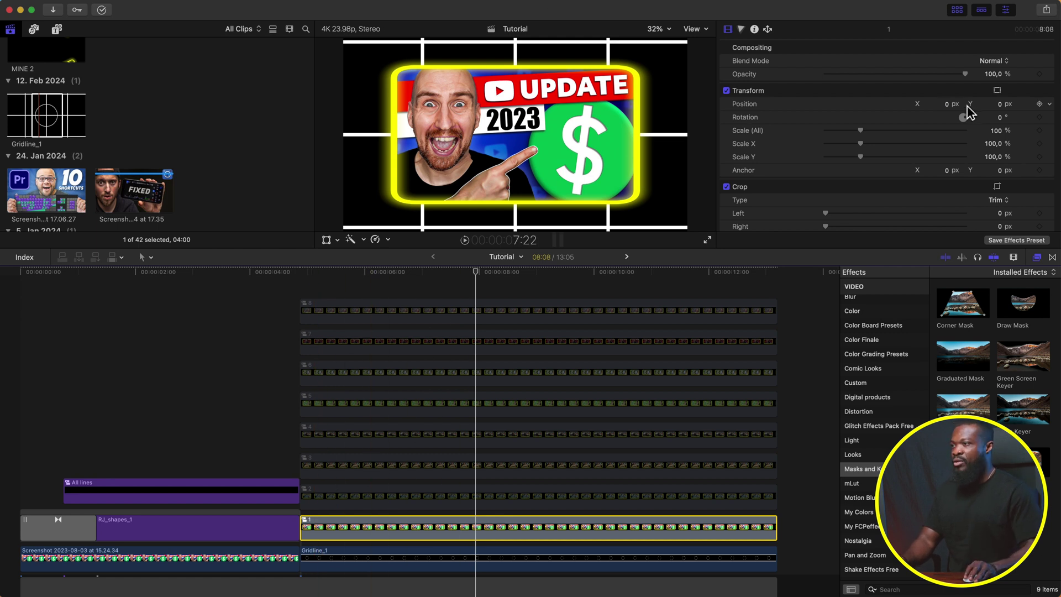
pyautogui.click(999, 132)
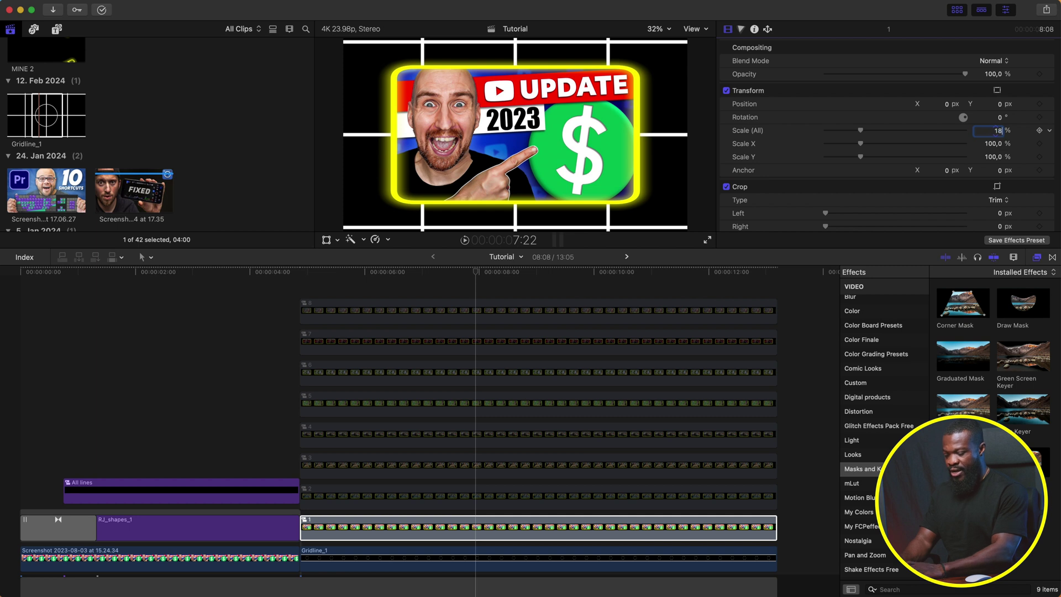
pyautogui.press('Return')
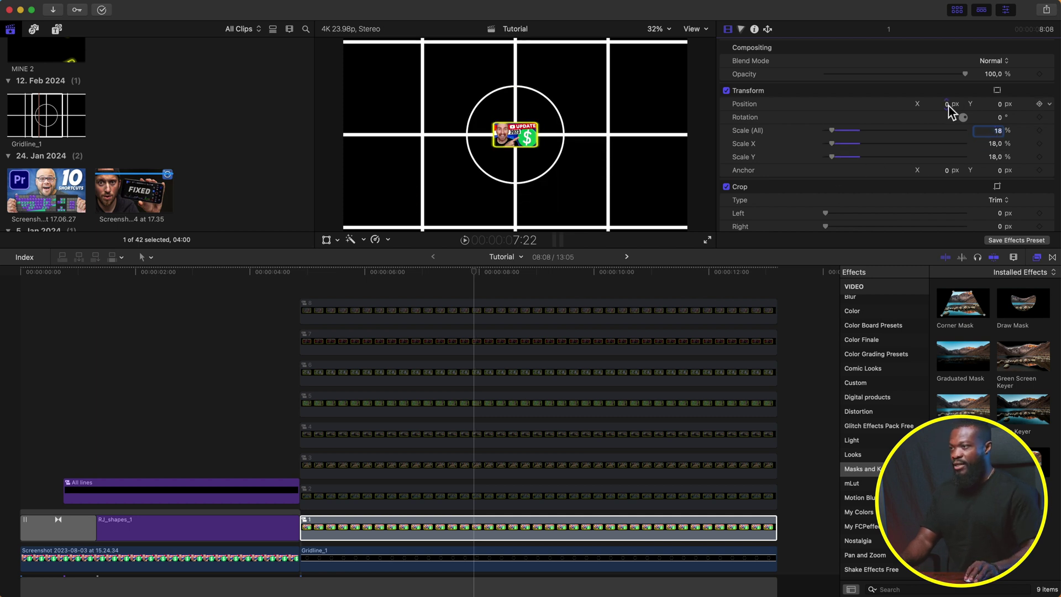
pyautogui.moveTo(939, 104); pyautogui.dragTo(895, 103)
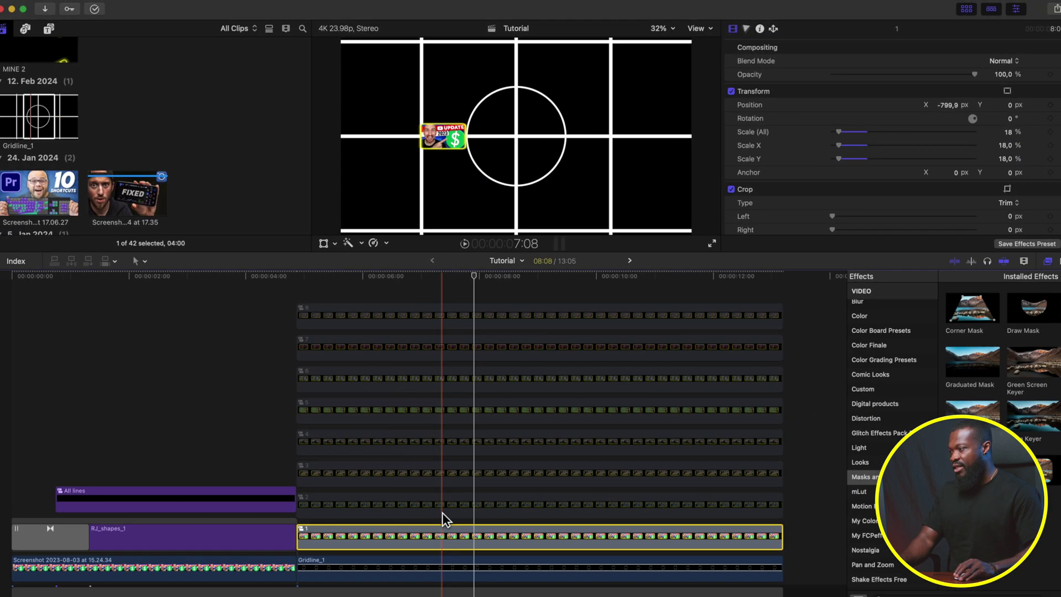
# Enable compound clip 2, scale it to 18% and move it to X 799 px on the circle's opposite side
pyautogui.click(428, 507)
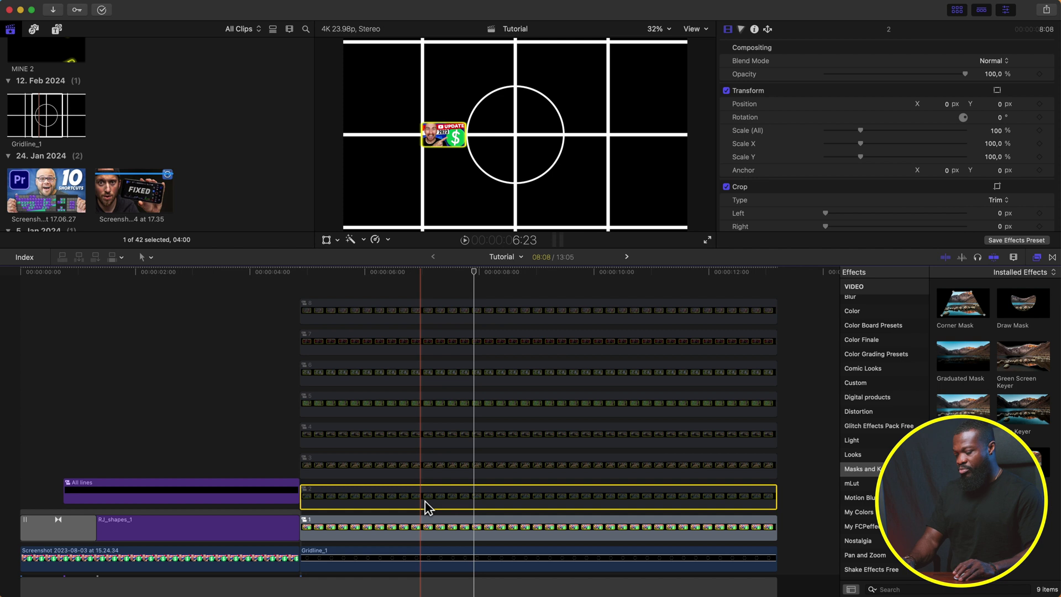
pyautogui.press('v')
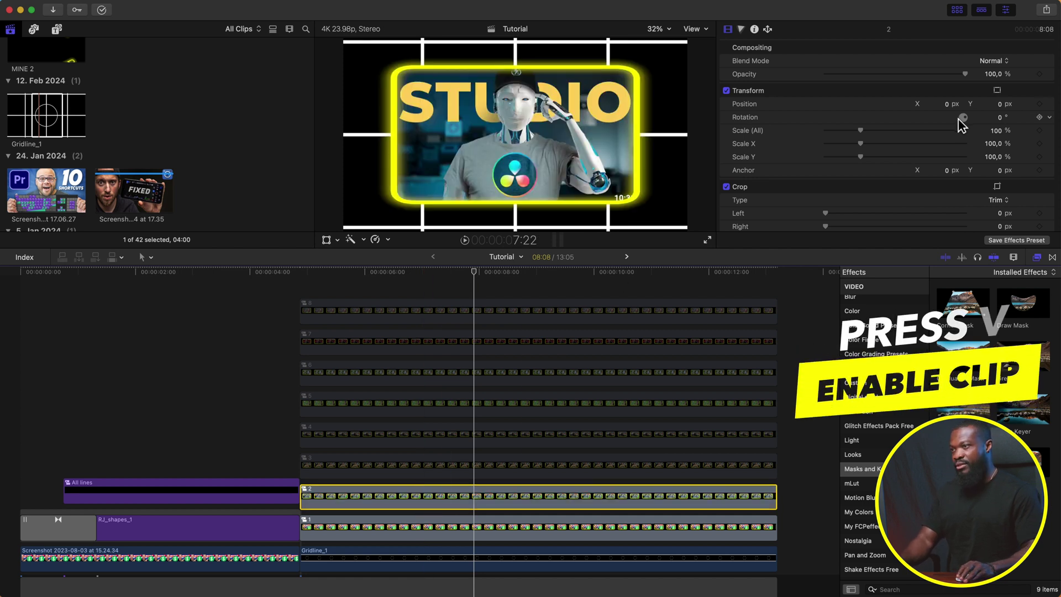
pyautogui.click(996, 132)
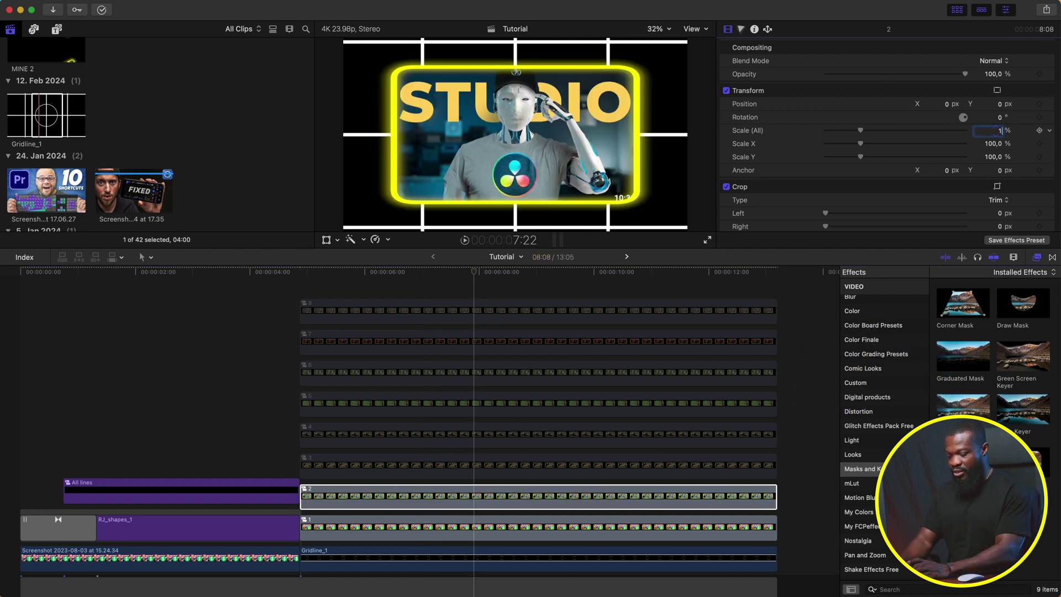
pyautogui.write('18')
pyautogui.press('Return')
pyautogui.moveTo(522, 130); pyautogui.dragTo(569, 130)
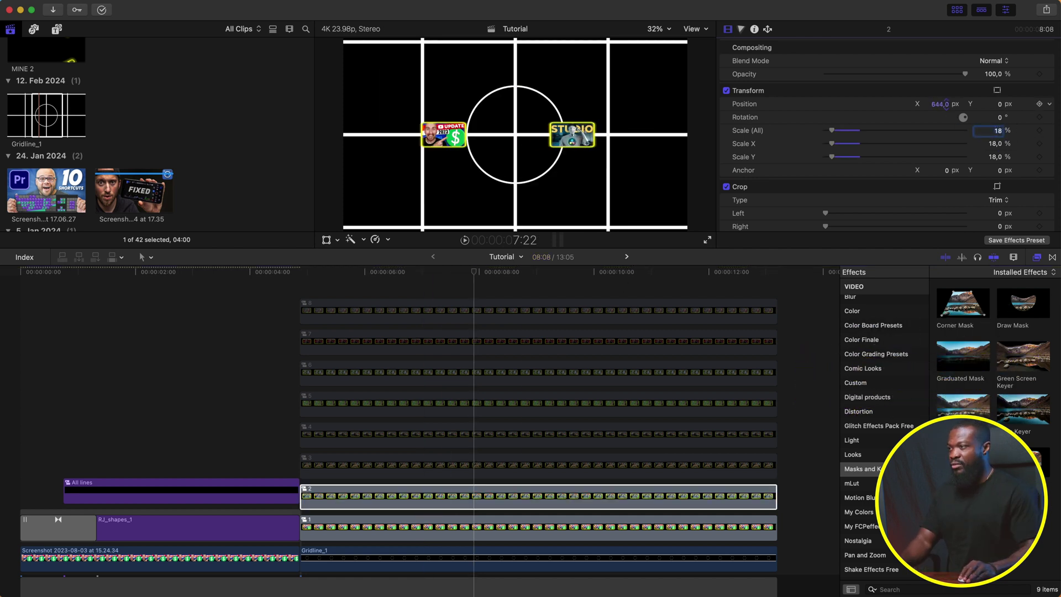
# Enable compound clips 3 and 4, scale them to 18%, rotate them 90° and place them above and below the guide circle
pyautogui.click(441, 466)
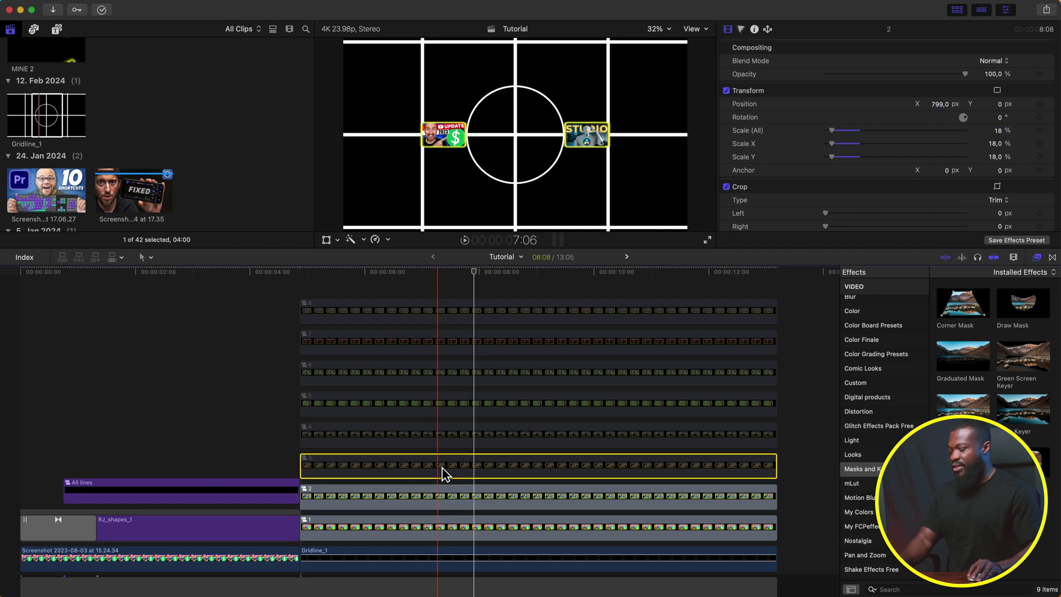
pyautogui.press('v')
pyautogui.click(996, 132)
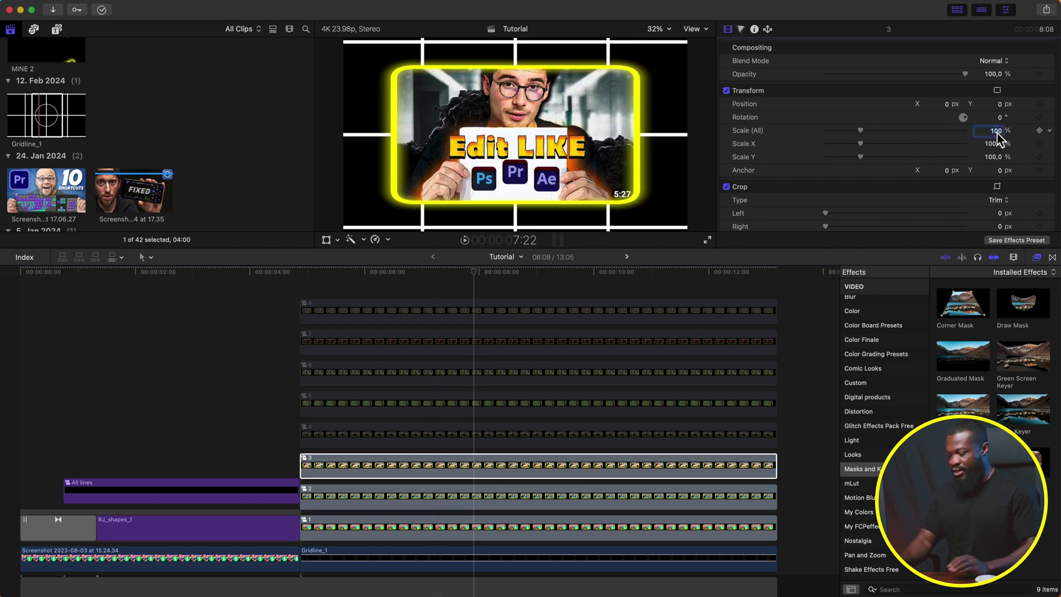
pyautogui.write('18')
pyautogui.press('Return')
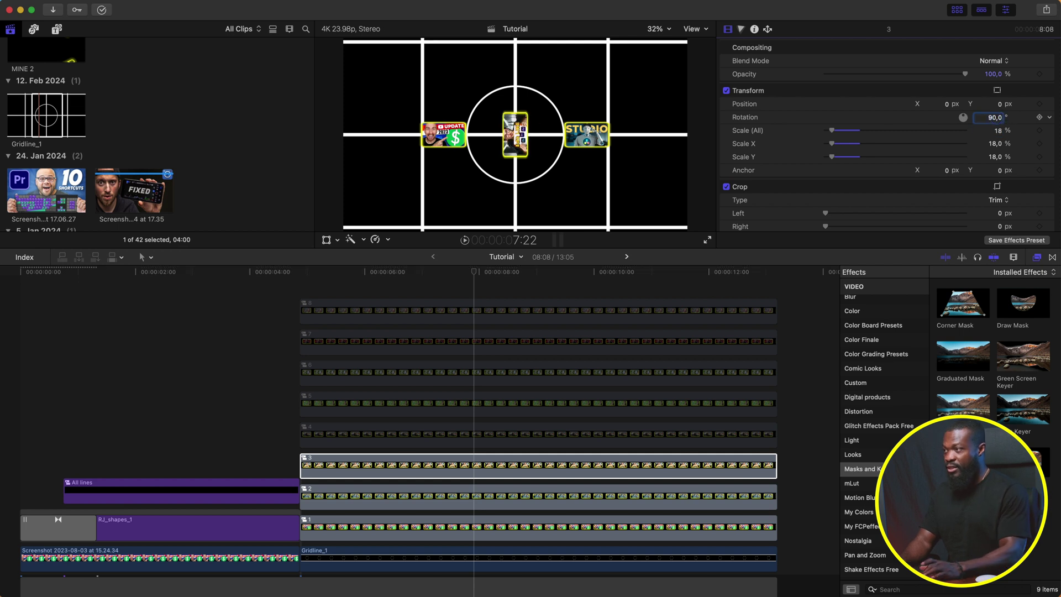
pyautogui.moveTo(996, 103)
pyautogui.mouseDown()
pyautogui.moveTo(1033, 104)
pyautogui.moveTo(998, 166)
pyautogui.moveTo(996, 99)
pyautogui.mouseUp()
pyautogui.press('super+v')
pyautogui.write('90')
# Enable compound clip 5, scale it to 18% and place it tilted at the guide circle's lower left
pyautogui.click(432, 408)
pyautogui.write('v18')
pyautogui.click(997, 90)
pyautogui.moveTo(515, 134); pyautogui.dragTo(467, 188)
# Enable compound clip 6, paste clip 5's transform attributes onto it and reposition it at the guide circle's upper right
pyautogui.click(456, 376)
pyautogui.press('v')
pyautogui.press('super+shift+v')
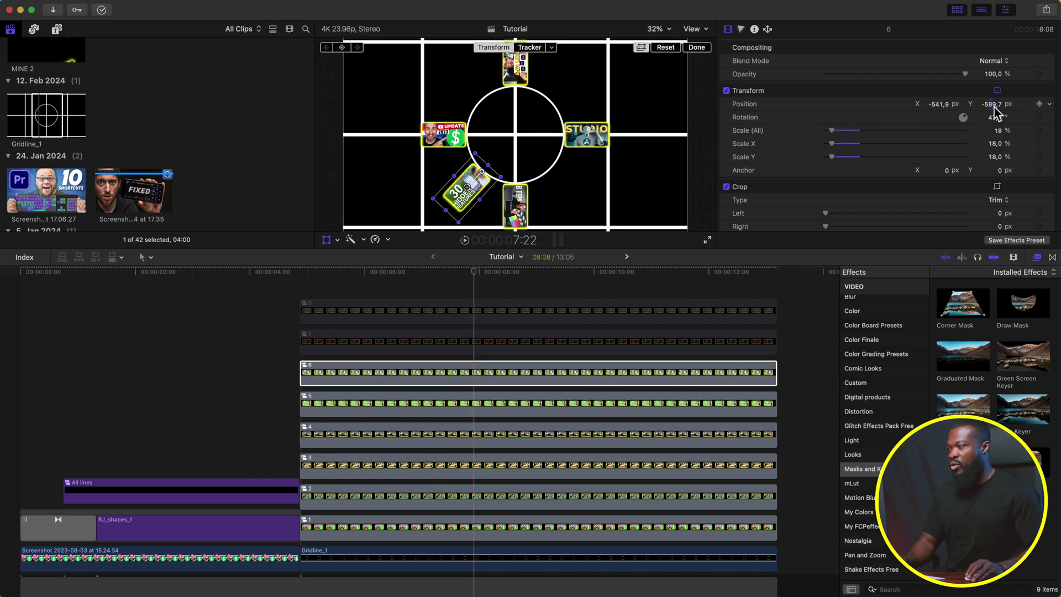
pyautogui.click(939, 104)
# Place compound clip 7 at the guide circle's upper left and clip 8 at its lower right, both tilted and scaled to 18%
pyautogui.click(458, 344)
pyautogui.moveTo(536, 134); pyautogui.dragTo(464, 85)
pyautogui.click(458, 313)
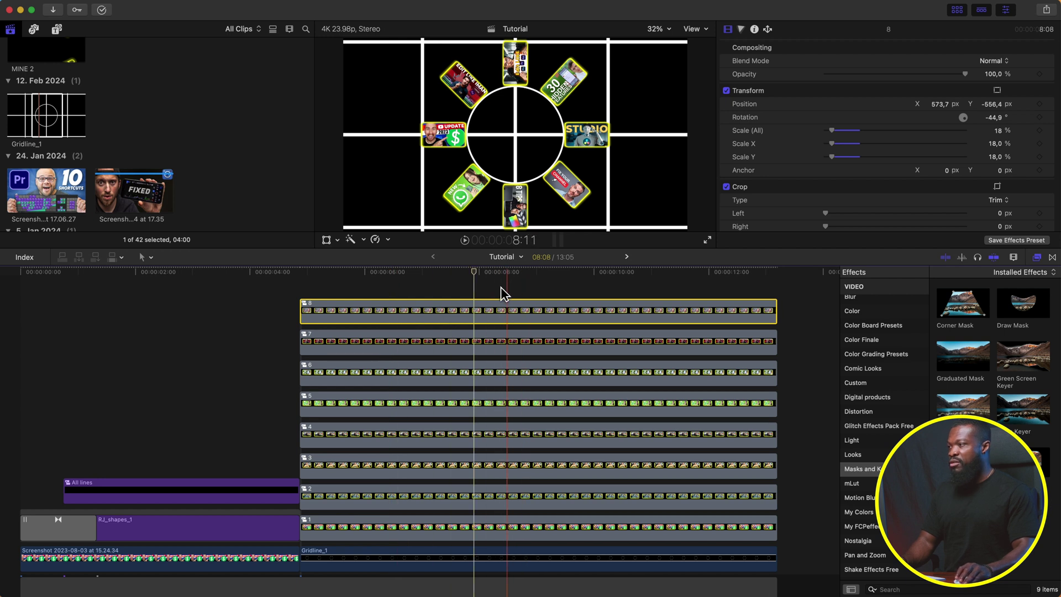
# Delete the Gridline_1 guide clip from beneath the compound clips
pyautogui.scroll(-5, 488, 402)
pyautogui.click(419, 478)
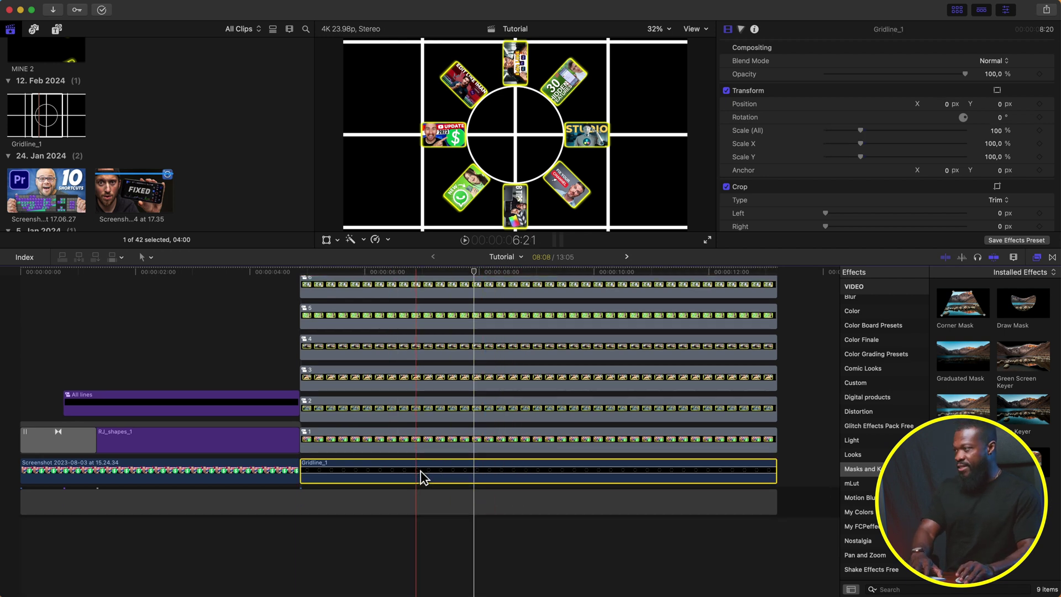
pyautogui.press('Delete')
pyautogui.scroll(3, 372, 293)
# Combine compound clips 1 to 8 into a new compound clip named circle image
pyautogui.moveTo(368, 288); pyautogui.dragTo(455, 526)
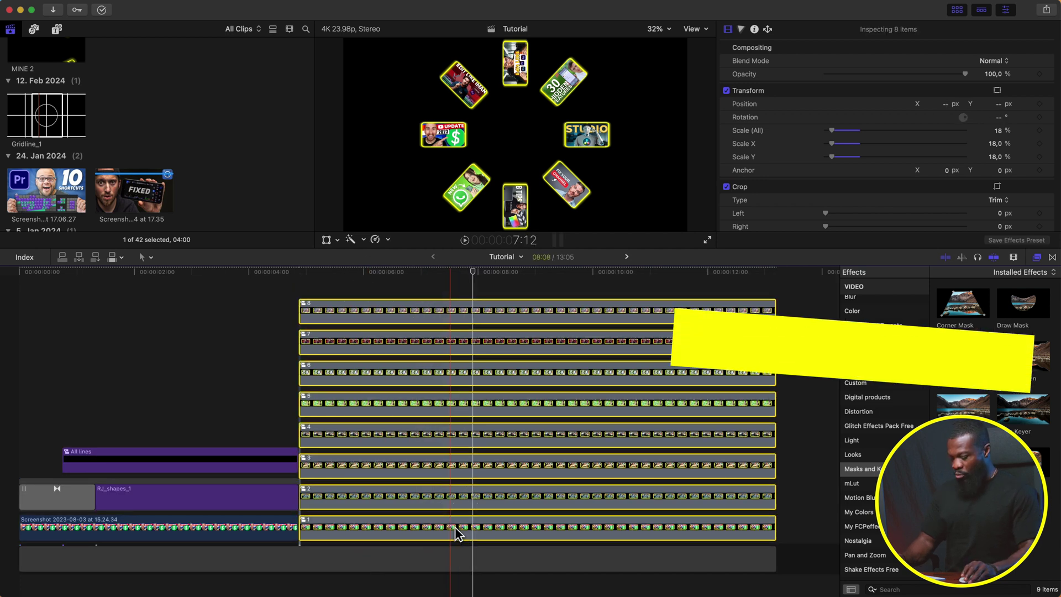
pyautogui.hotkey('alt', 'g')
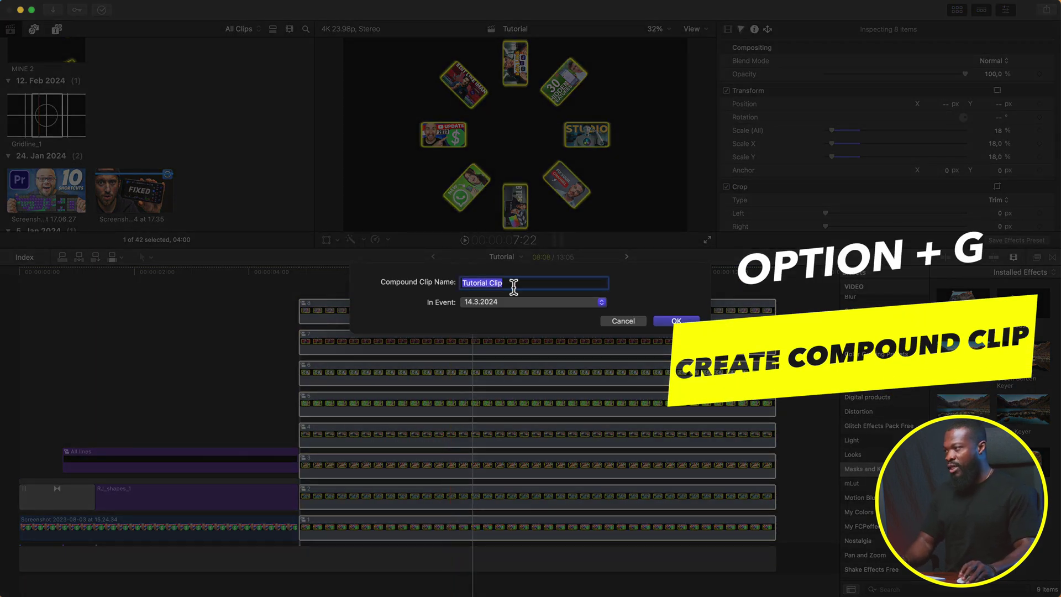
pyautogui.write('circle image')
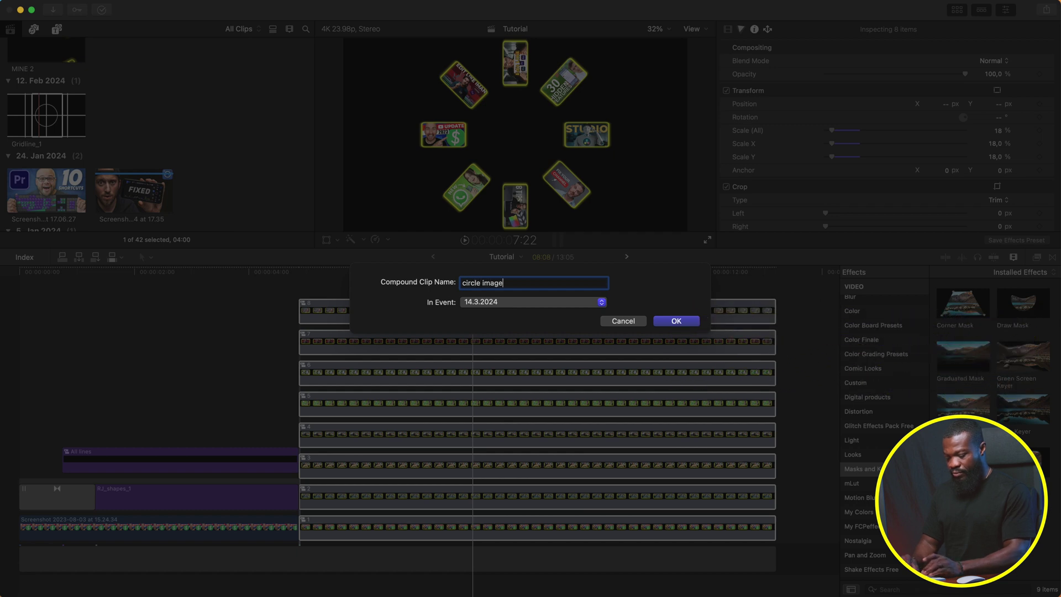
pyautogui.press('Return')
# Move the circle image clip above All lines so it overlaps the first screenshot's end, and scale it to 305%
pyautogui.moveTo(331, 531); pyautogui.dragTo(315, 404)
pyautogui.click(292, 409)
pyautogui.click(301, 429)
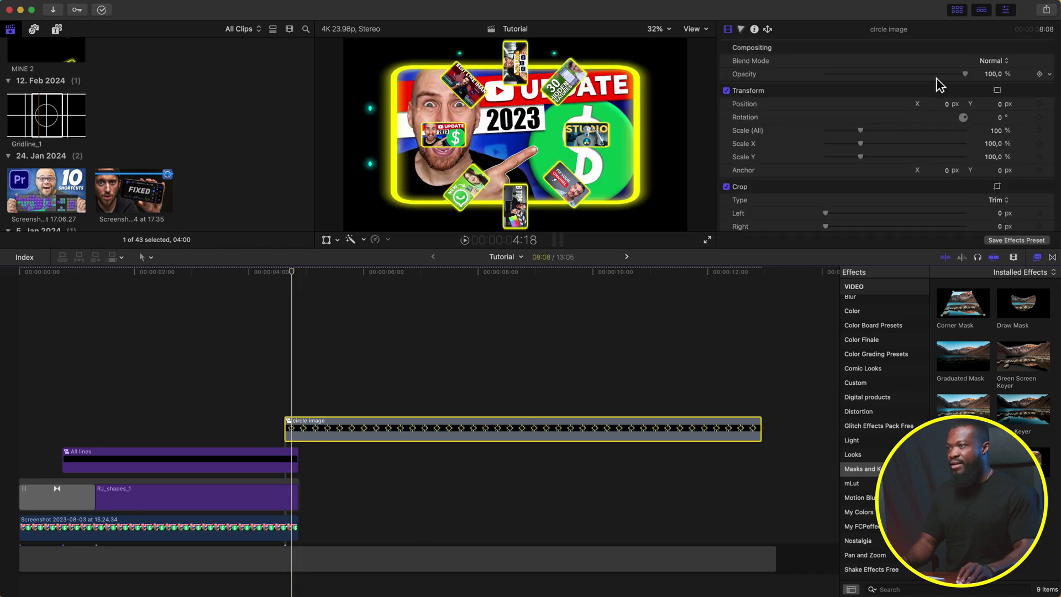
pyautogui.moveTo(1000, 139); pyautogui.dragTo(801, 176)
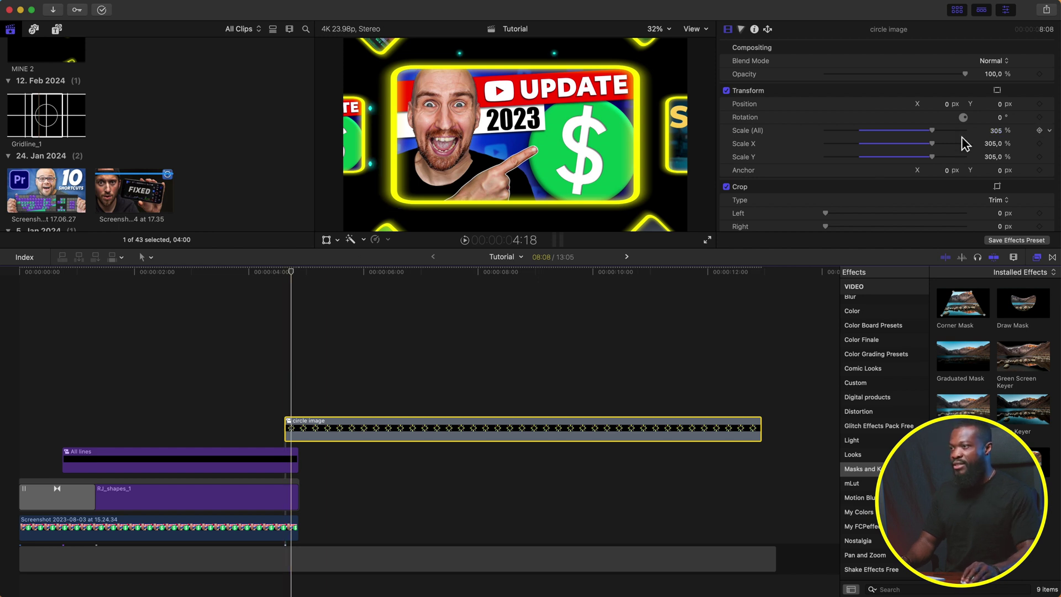
# Scale the circle image clip to 553%, set its X position to 4424 px, and place it directly after the first screenshot clip
pyautogui.moveTo(999, 135); pyautogui.dragTo(1044, 135)
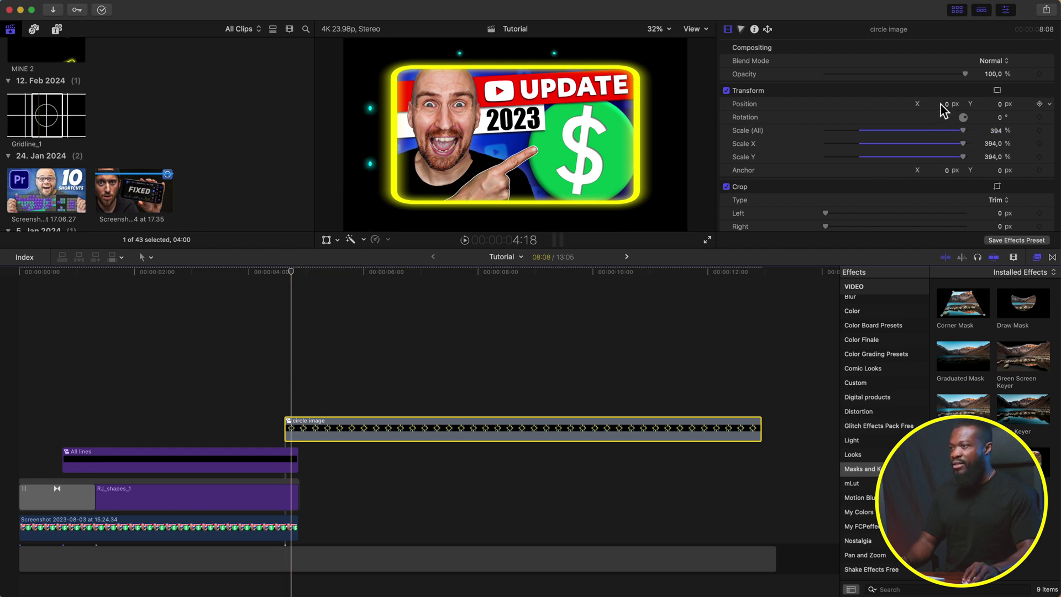
pyautogui.moveTo(939, 104); pyautogui.dragTo(1040, 131)
pyautogui.moveTo(938, 104); pyautogui.dragTo(961, 104)
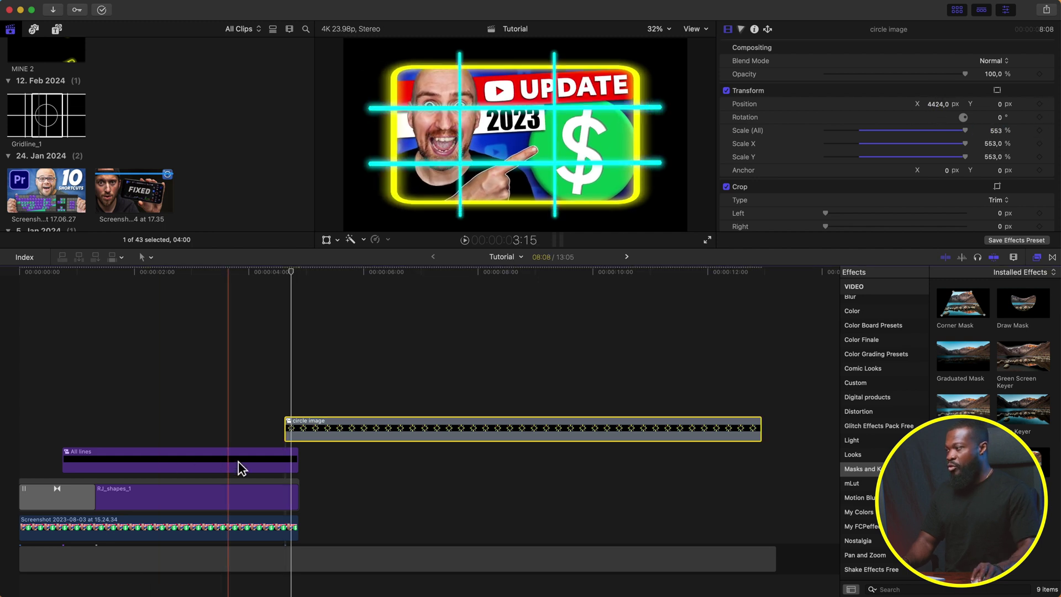
pyautogui.moveTo(313, 433); pyautogui.dragTo(330, 521)
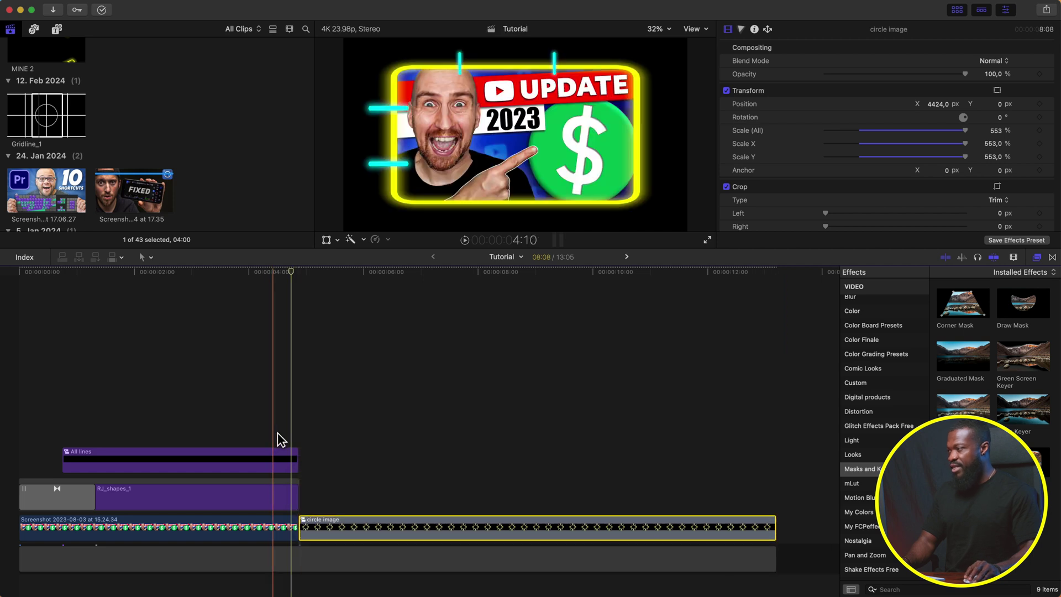
# Keyframe the circle image clip's rotation at 0° on its first frame and at -450° at 10:09, and play it back
pyautogui.click(298, 437)
pyautogui.click(314, 524)
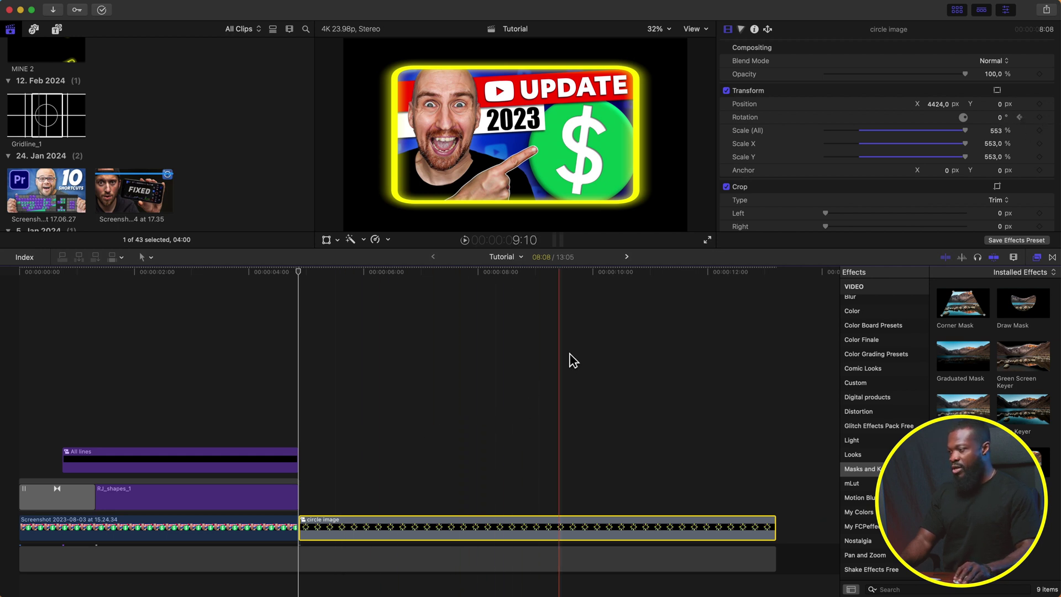
pyautogui.click(617, 274)
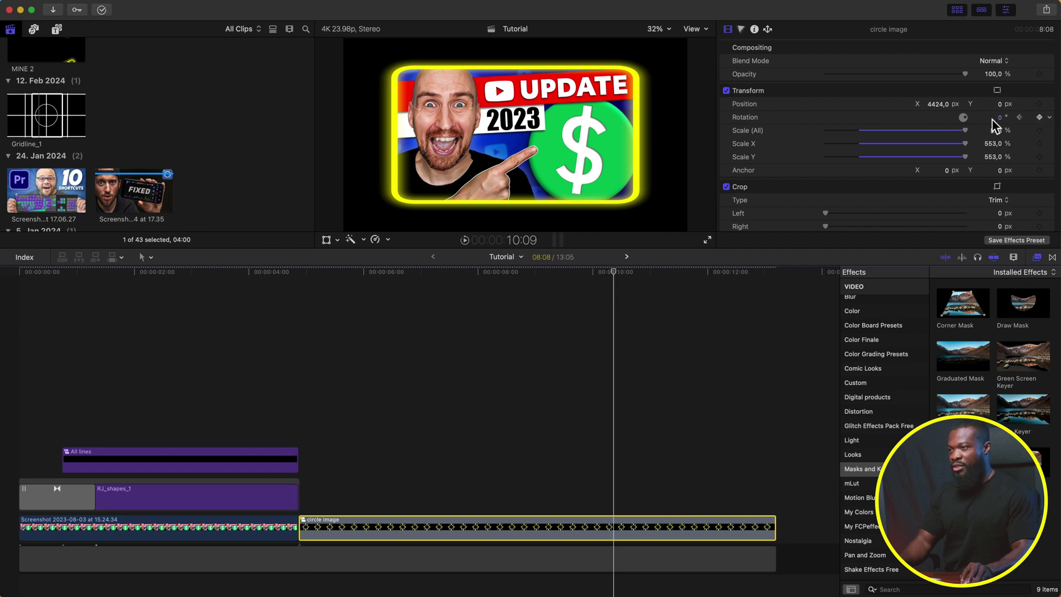
pyautogui.moveTo(1001, 122); pyautogui.dragTo(756, 125)
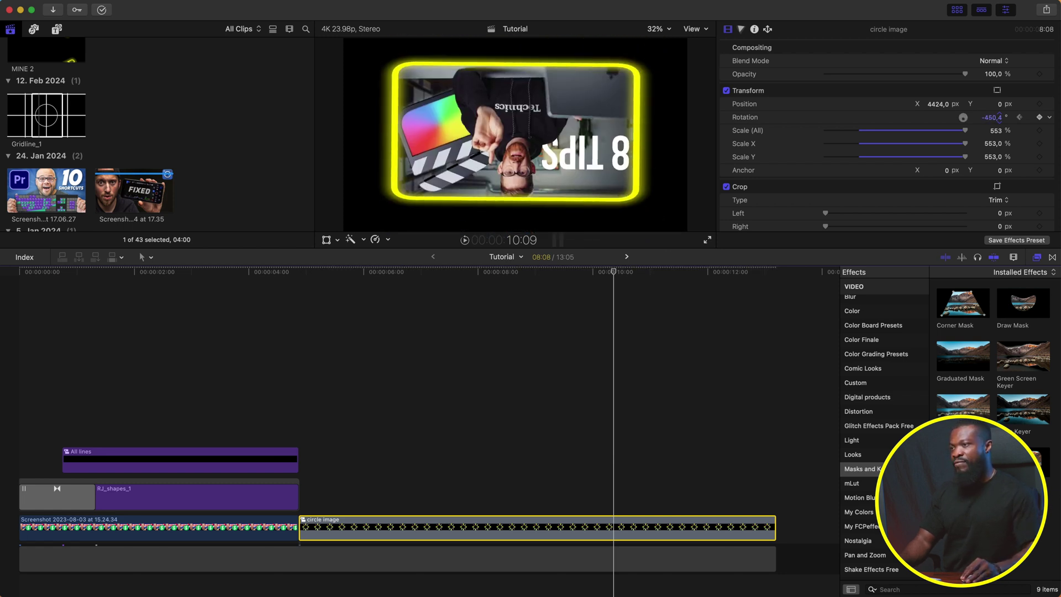
pyautogui.click(995, 119)
pyautogui.write('-45')
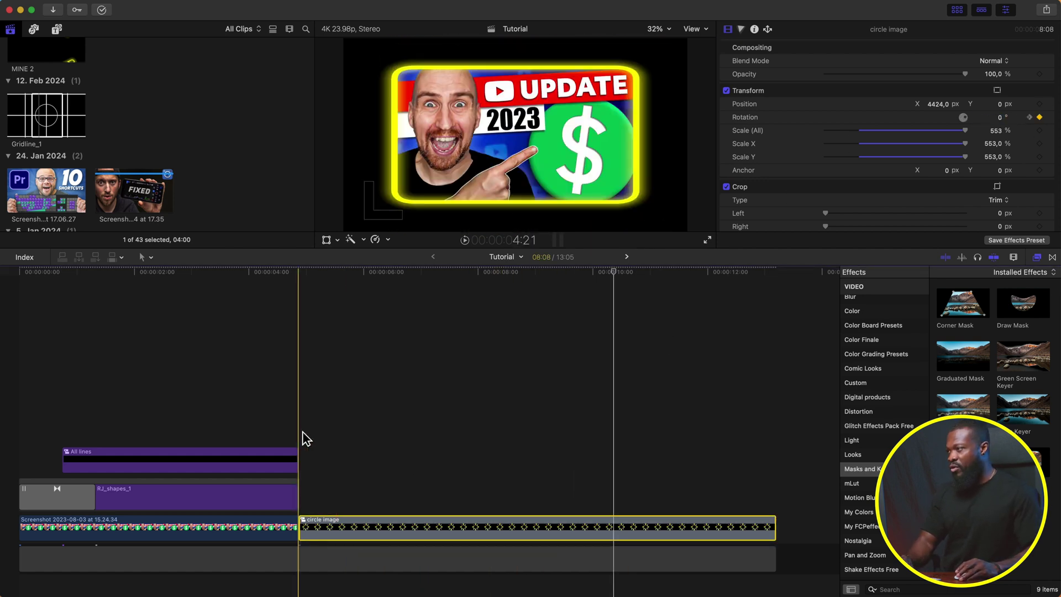
pyautogui.press('space')
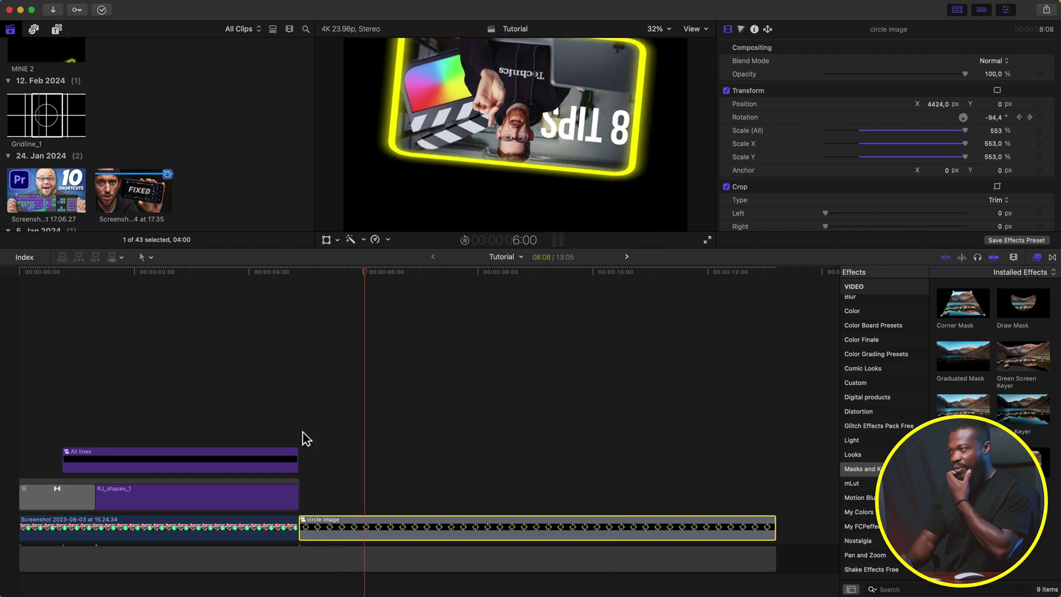
pyautogui.press('space')
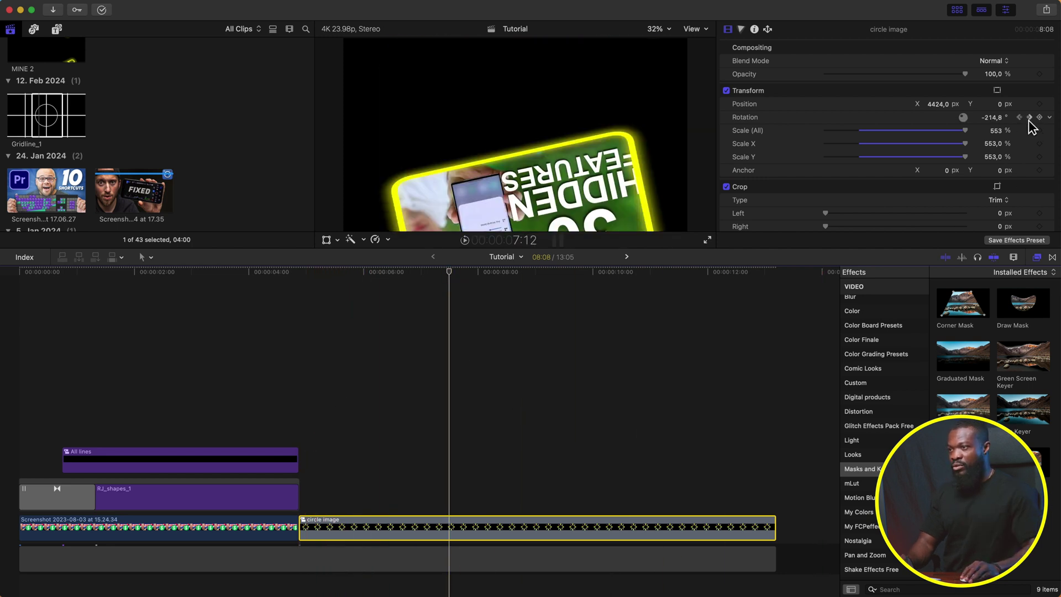
# Set the circle image clip's rotation keyframe at 10:09 to -500°
pyautogui.click(1029, 117)
pyautogui.click(993, 118)
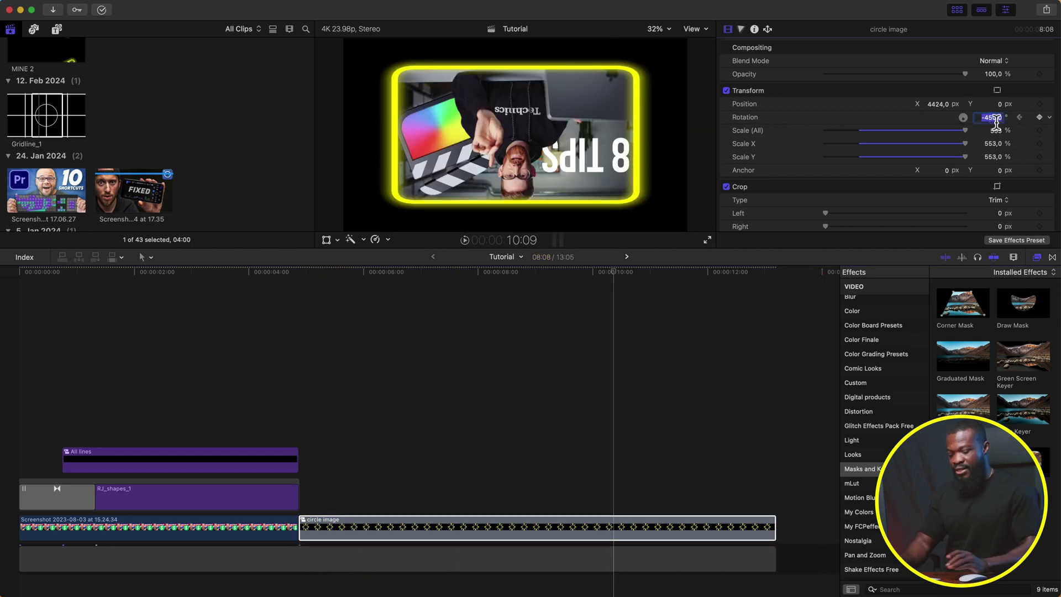
pyautogui.write('-5')
pyautogui.press('Return')
# Add a -25° rotation keyframe at 5:09, shortly after the circle image clip's start, and preview the spin
pyautogui.click(496, 528)
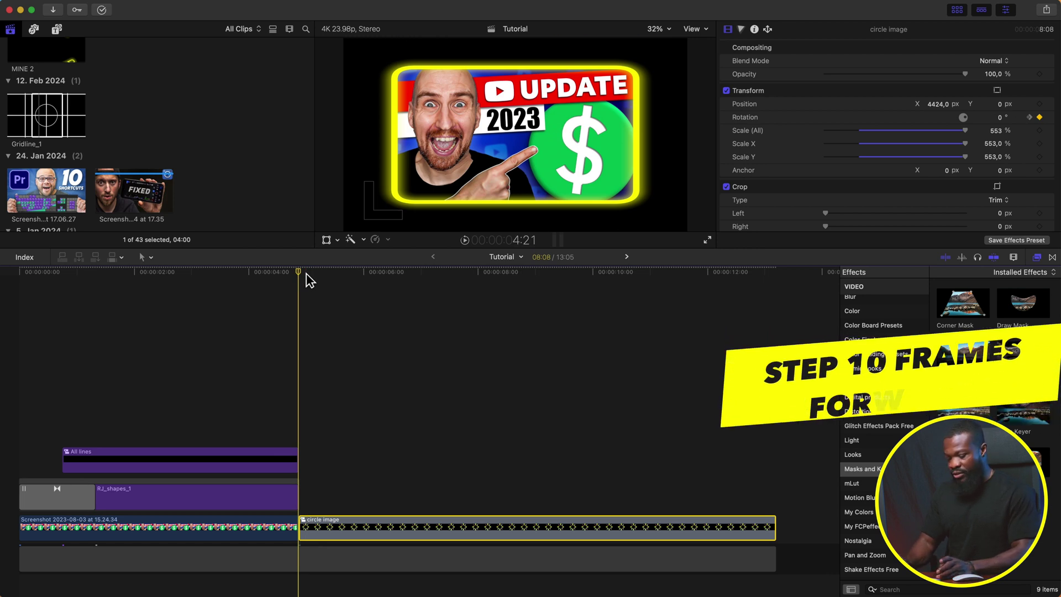
pyautogui.hotkey('shift', 'Right')
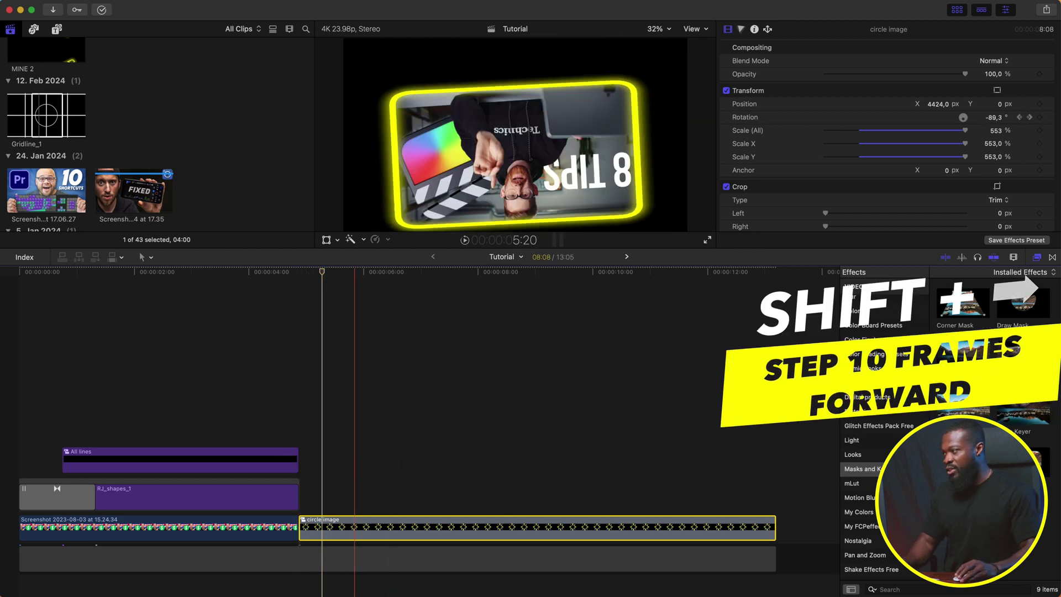
pyautogui.click(326, 274)
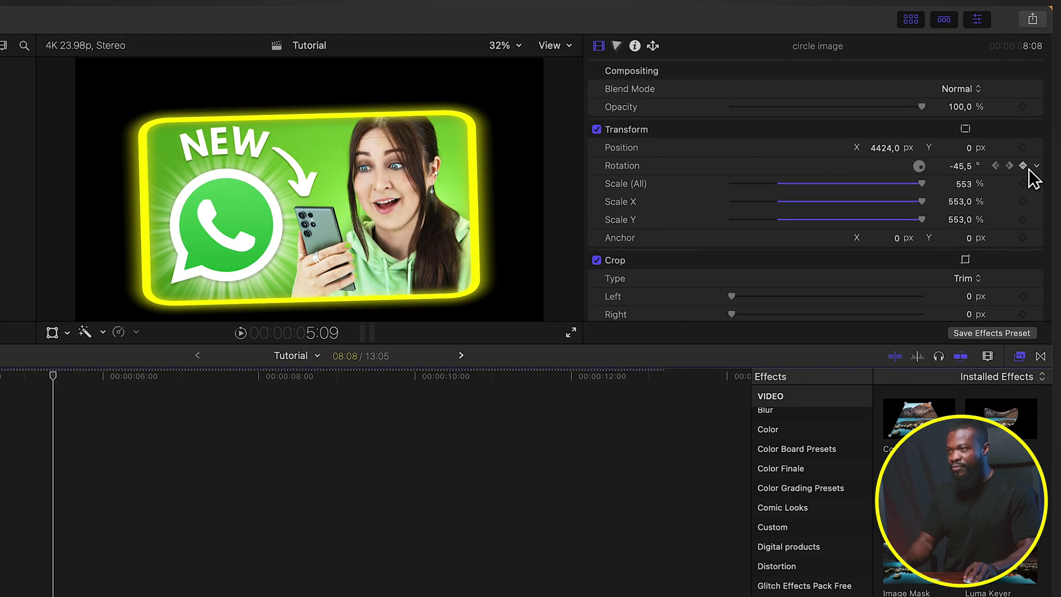
pyautogui.click(963, 168)
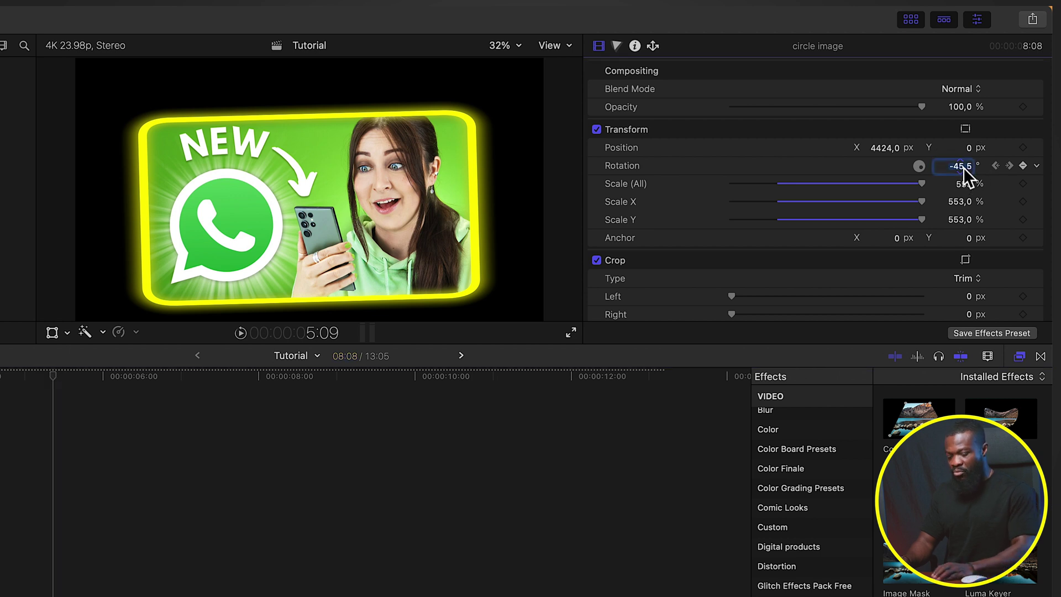
pyautogui.write('-25')
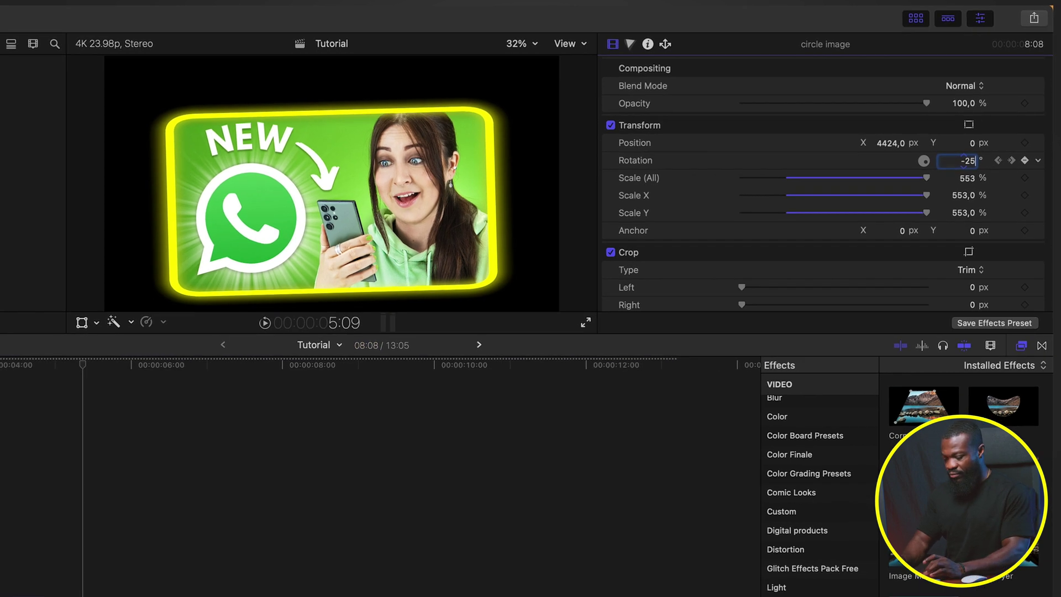
pyautogui.press('Return')
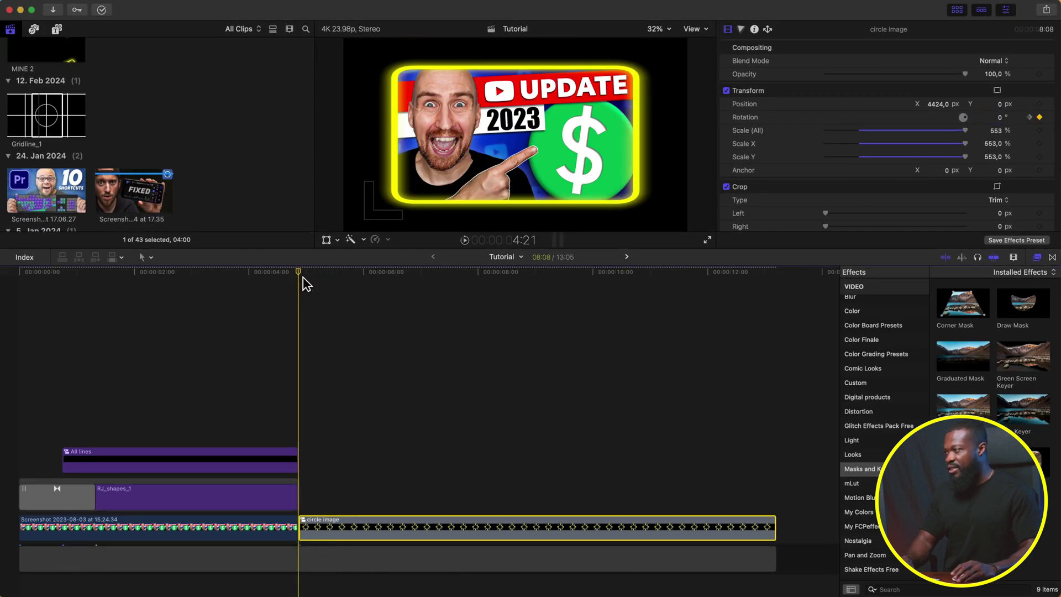
pyautogui.press('space')
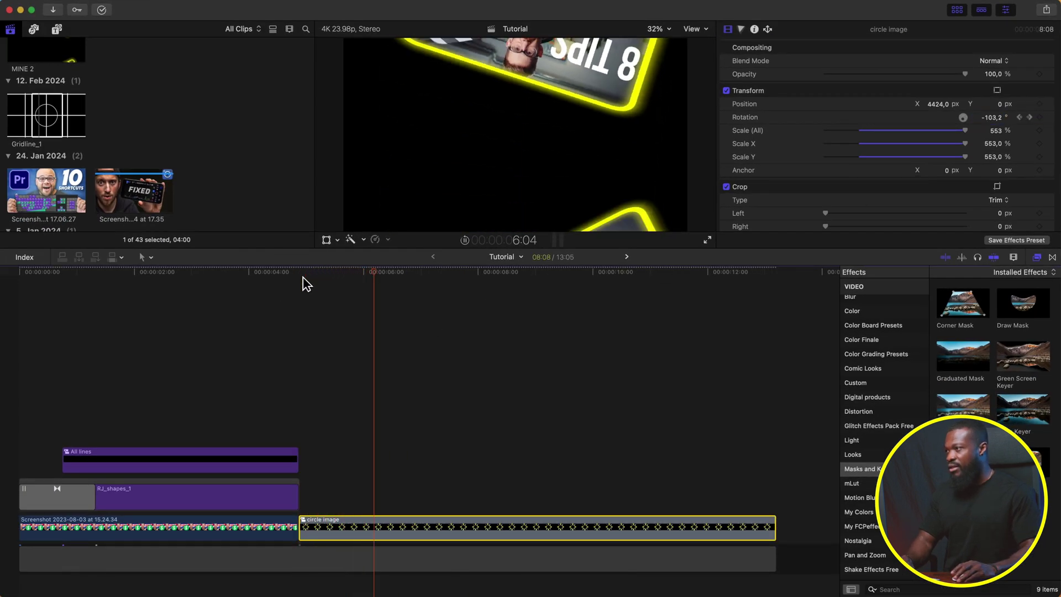
pyautogui.click(307, 282)
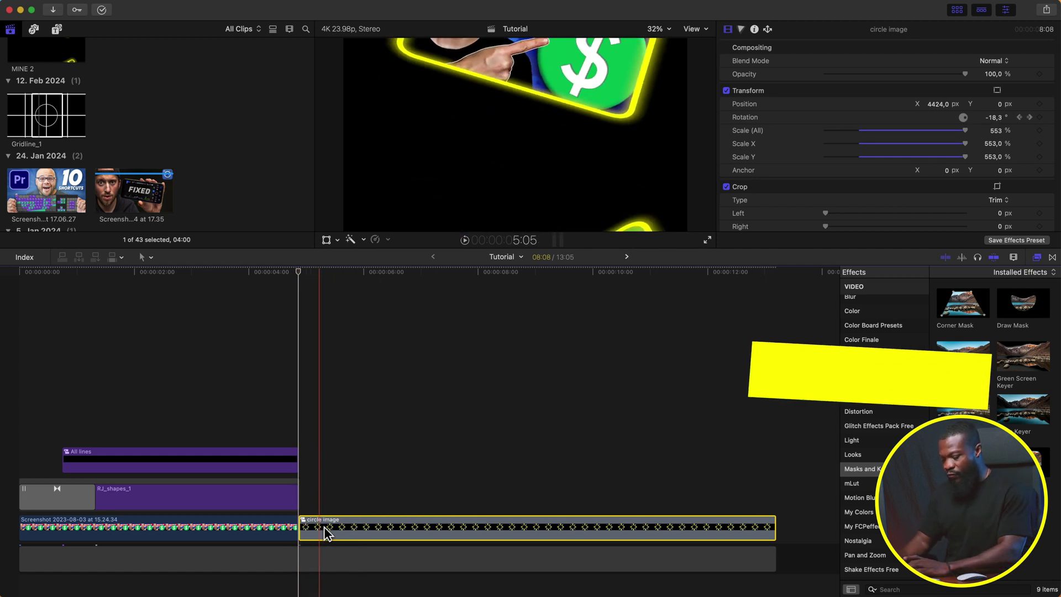
# Show the circle image clip's video animation and move its -25° keyframe later to about the 6-second mark, previewing the slower start
pyautogui.hotkey('ctrl', 'v')
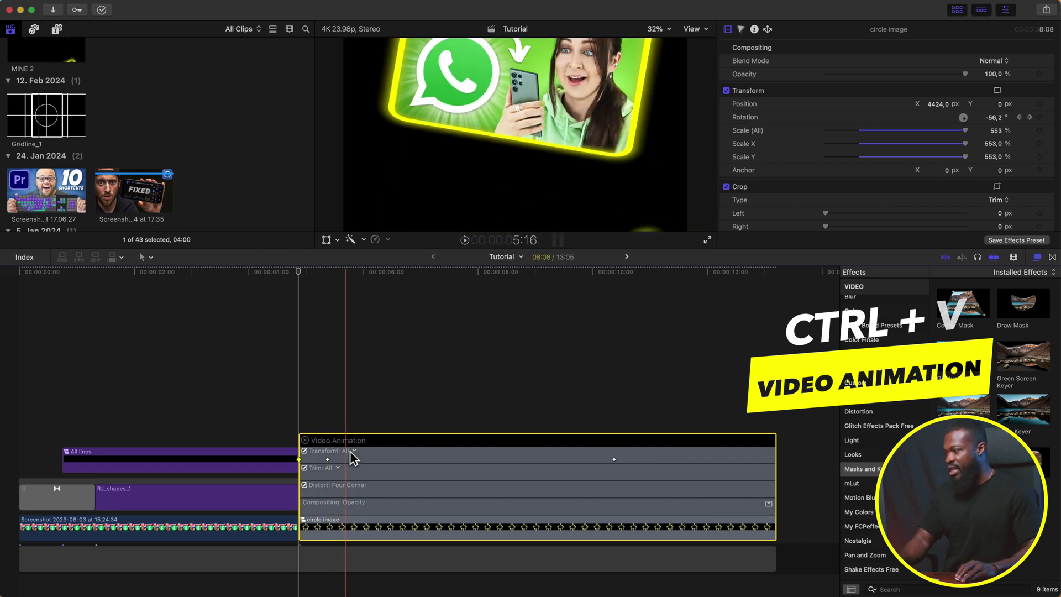
pyautogui.click(328, 459)
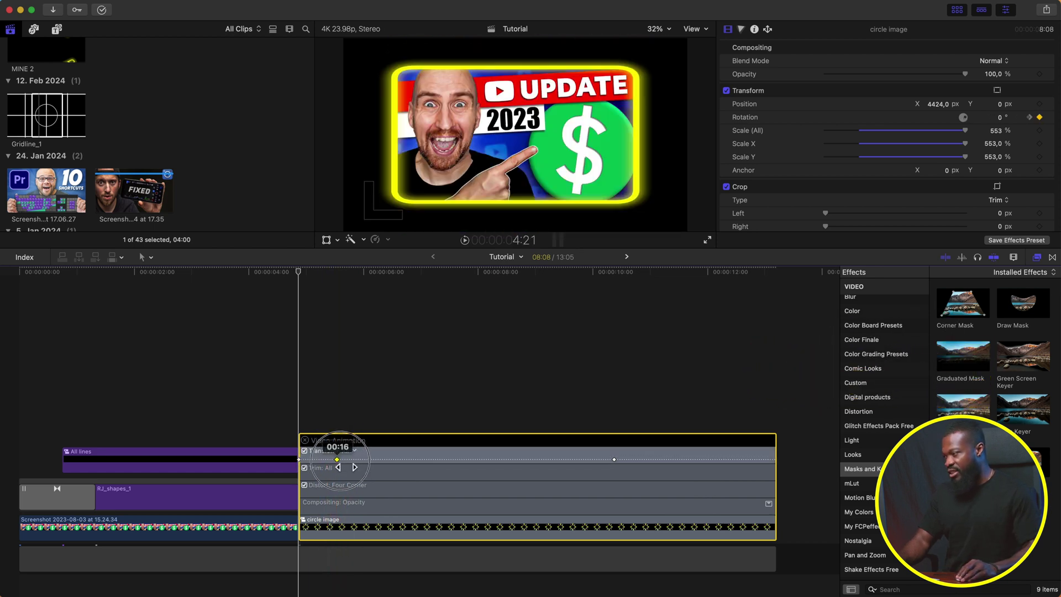
pyautogui.moveTo(368, 459); pyautogui.dragTo(368, 459)
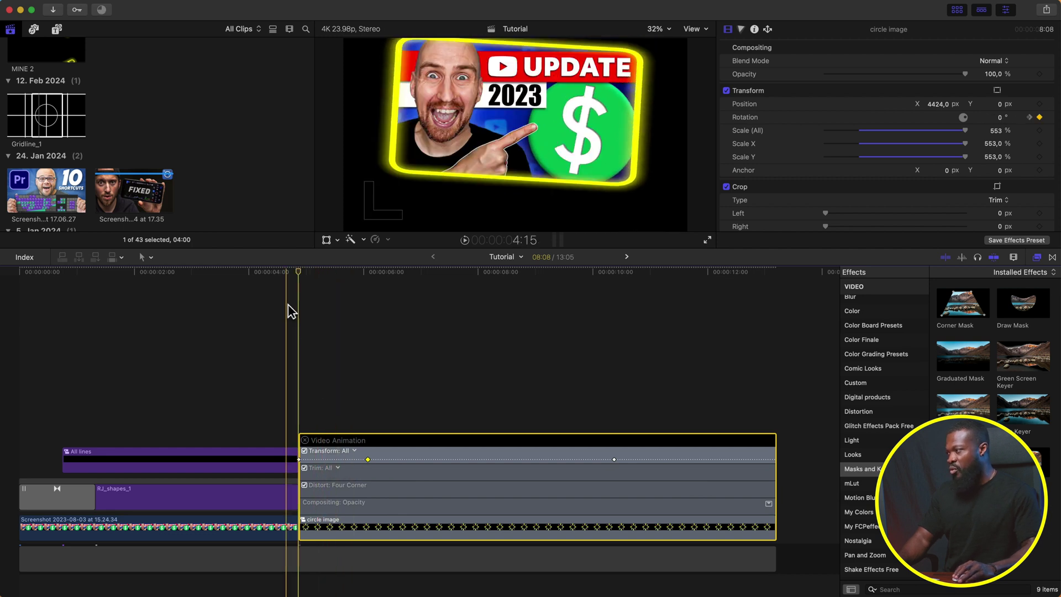
pyautogui.press('space')
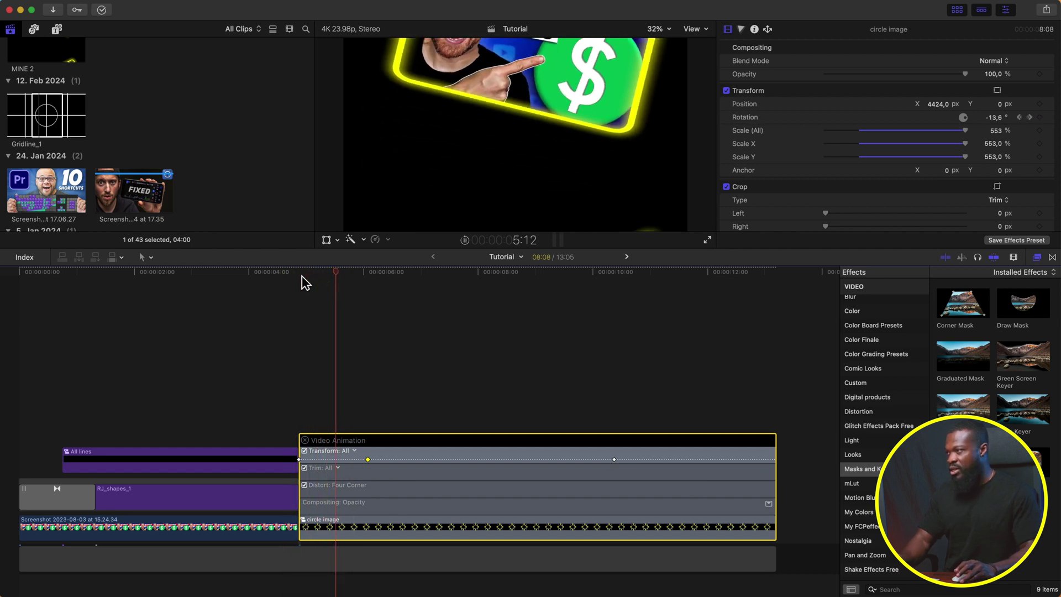
pyautogui.press('space')
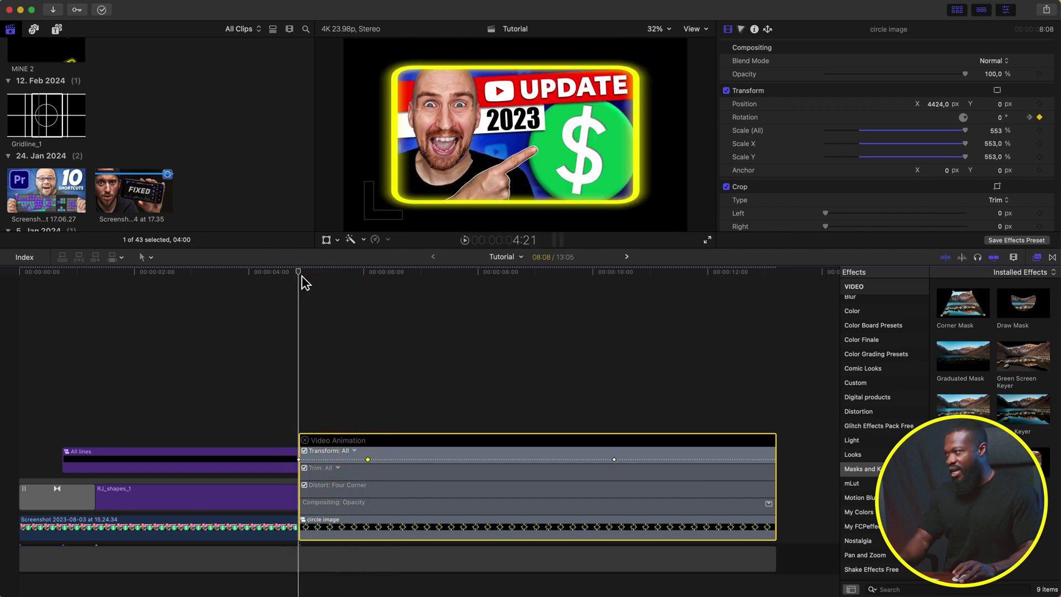
pyautogui.press('space')
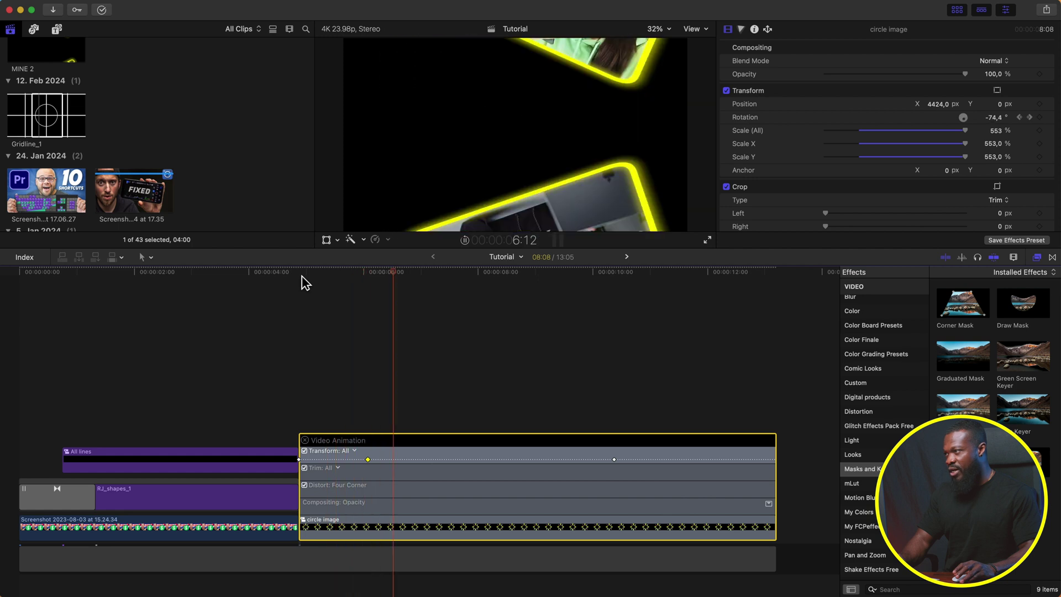
pyautogui.press('space')
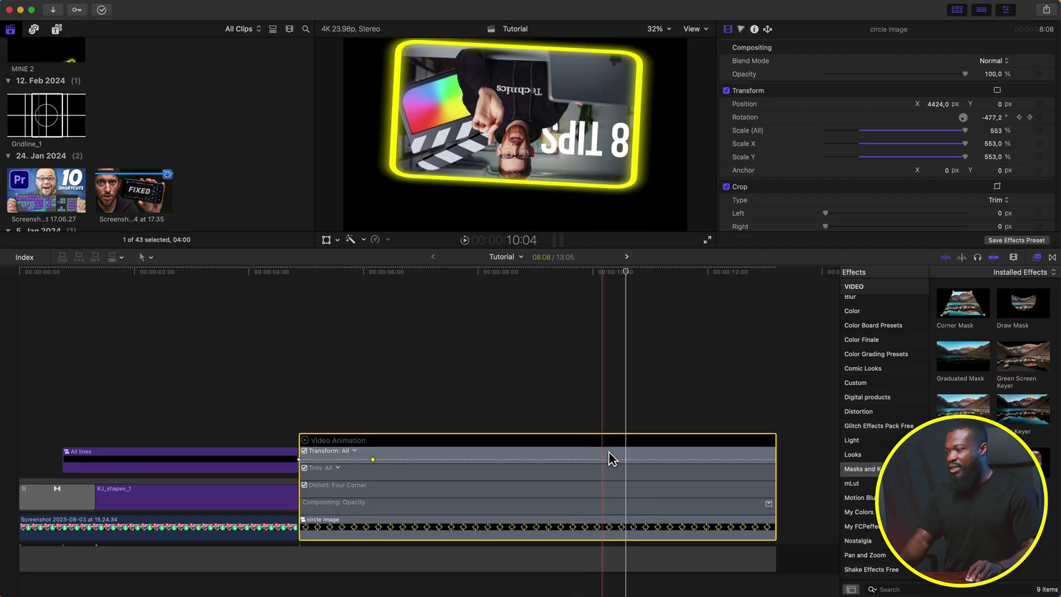
# Move the circle image clip's final rotation keyframe to 11:06 and add a -470° rotation keyframe at 10:08
pyautogui.keyDown('alt'); pyautogui.click(614, 459); pyautogui.keyUp('alt')
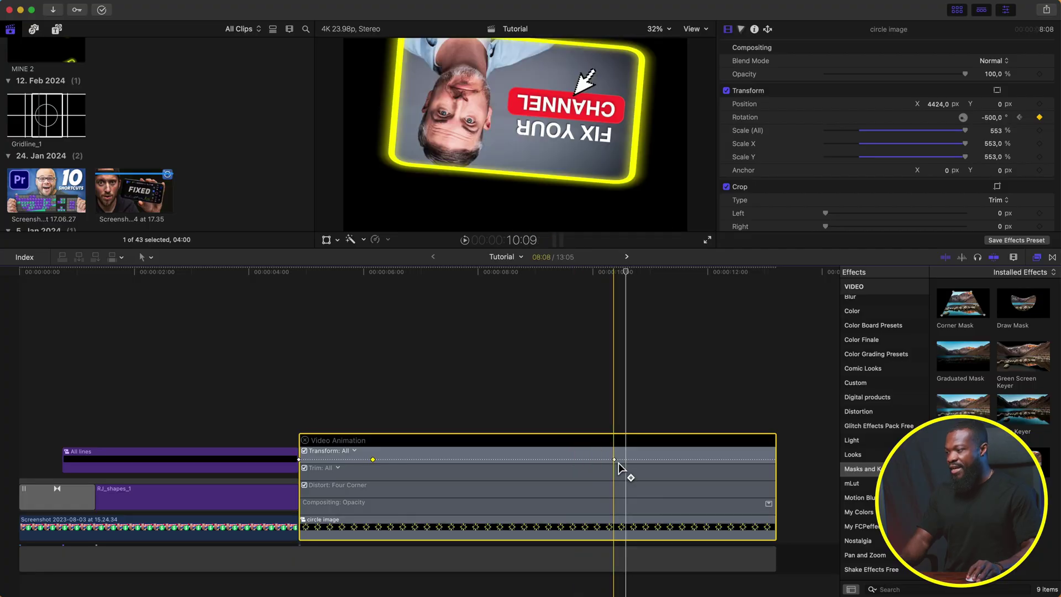
pyautogui.moveTo(623, 459); pyautogui.dragTo(664, 459)
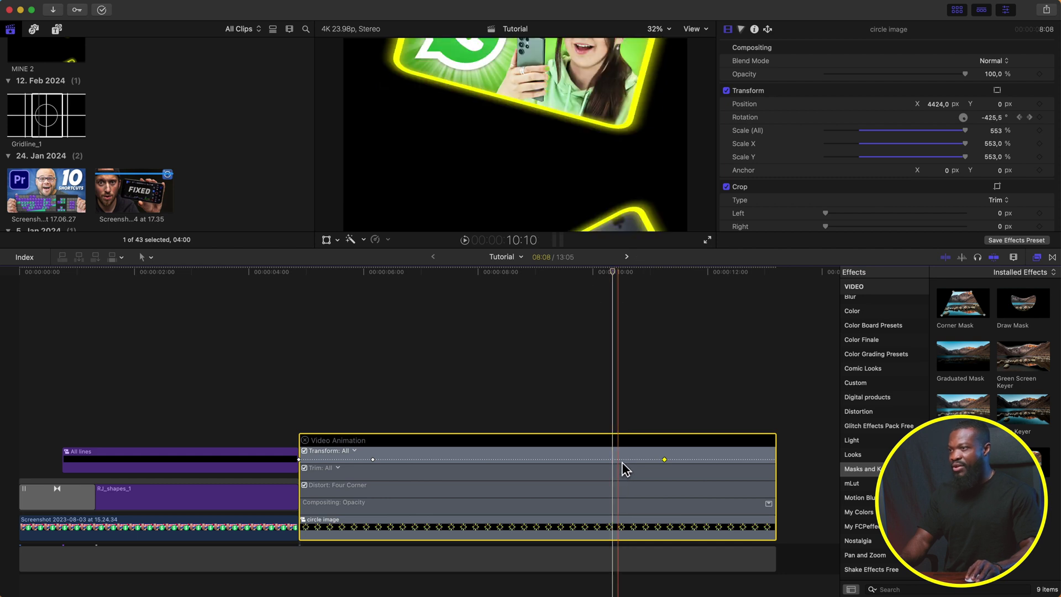
pyautogui.click(1039, 118)
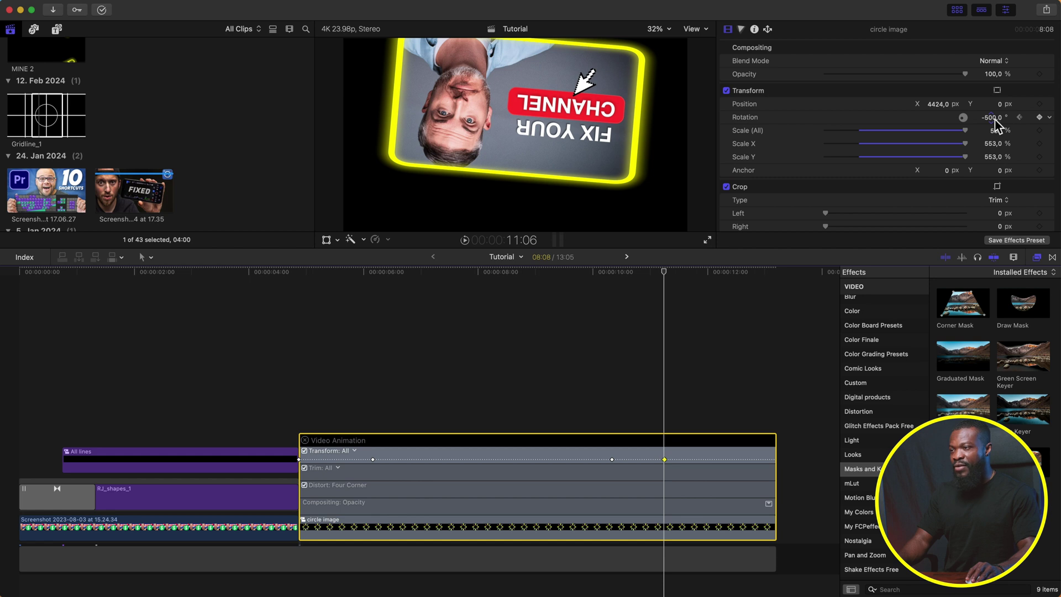
pyautogui.click(1019, 117)
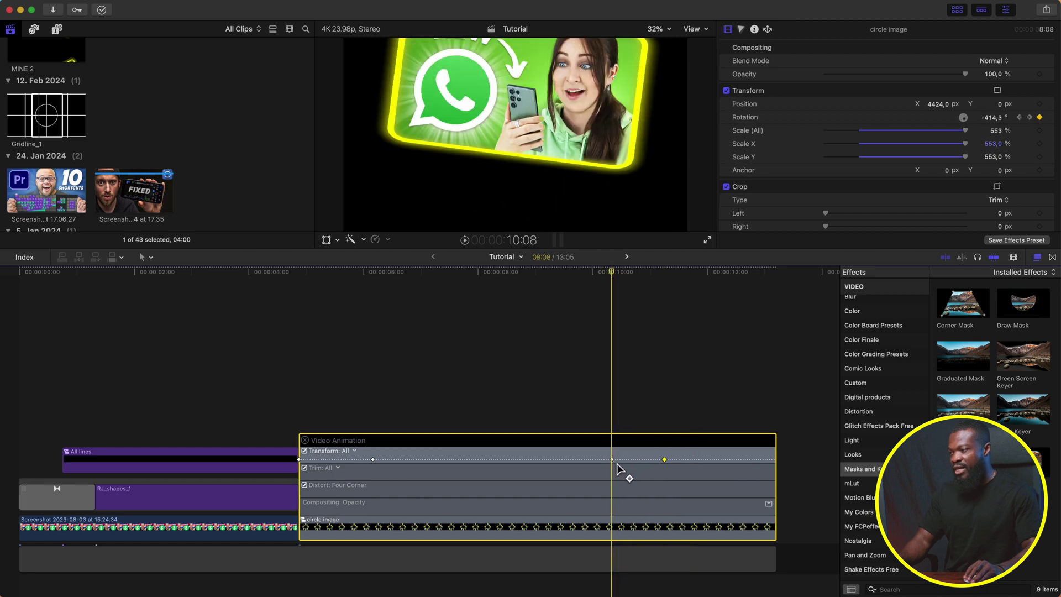
pyautogui.click(1019, 117)
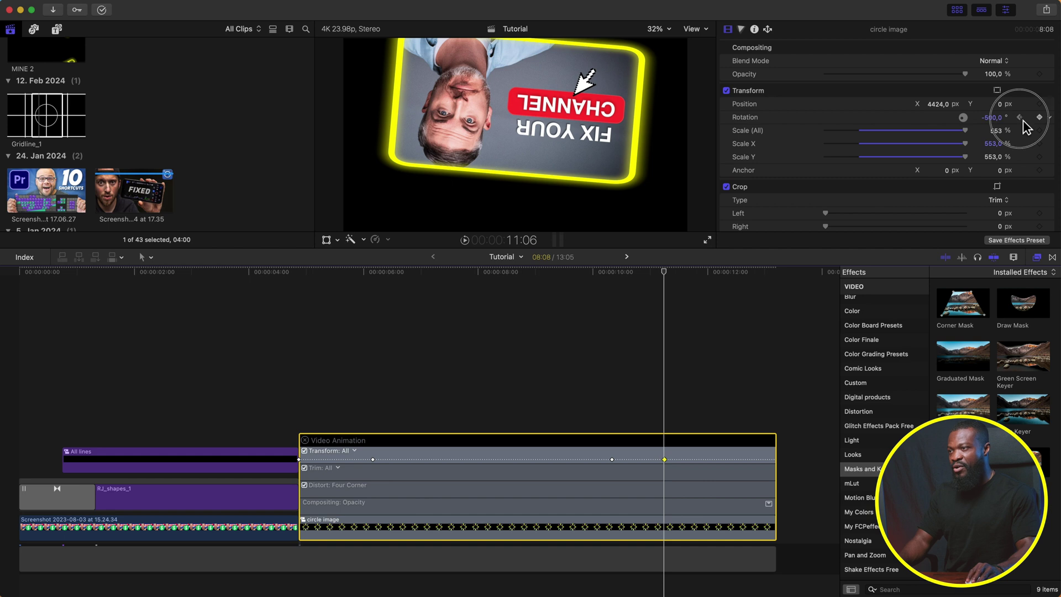
pyautogui.click(994, 118)
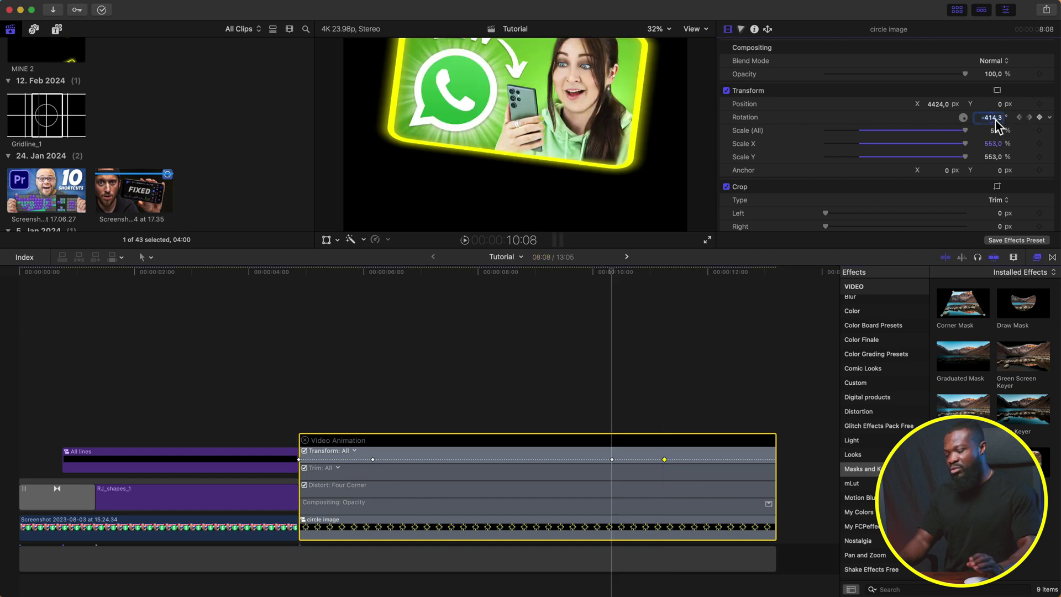
pyautogui.write('-470')
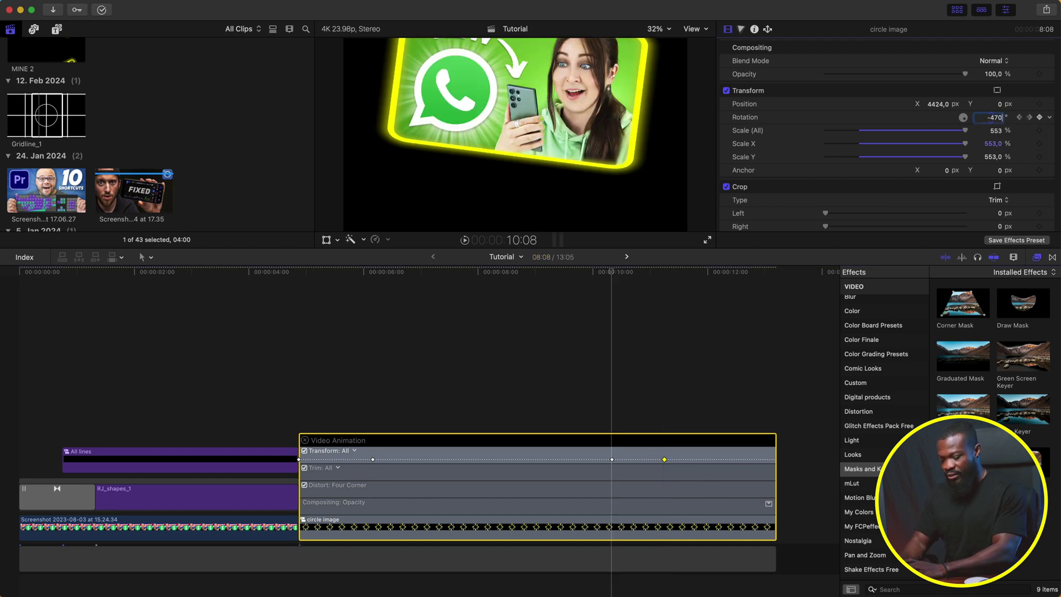
pyautogui.press('Return')
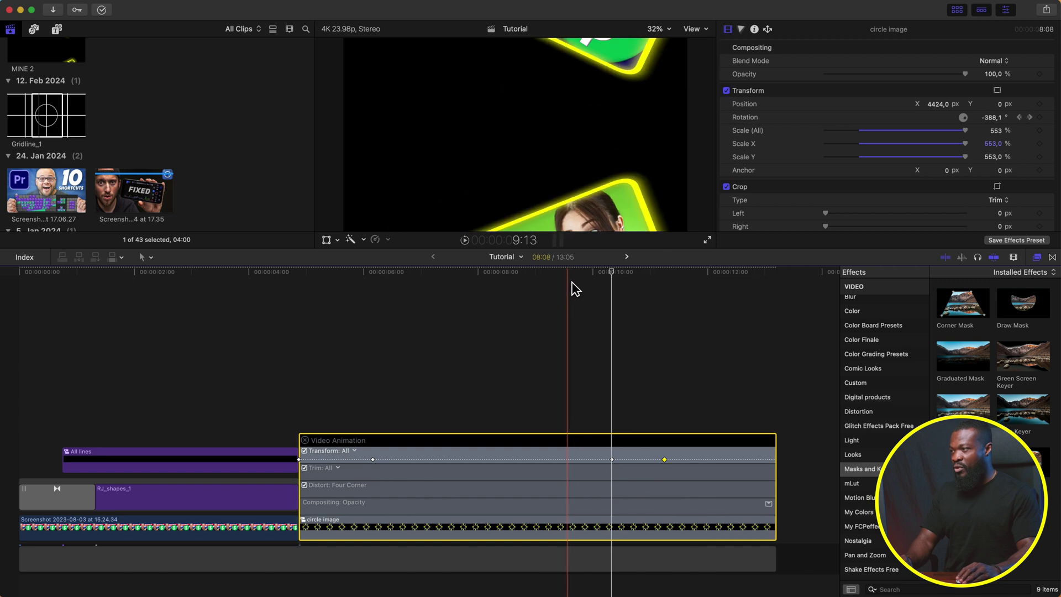
pyautogui.press('space')
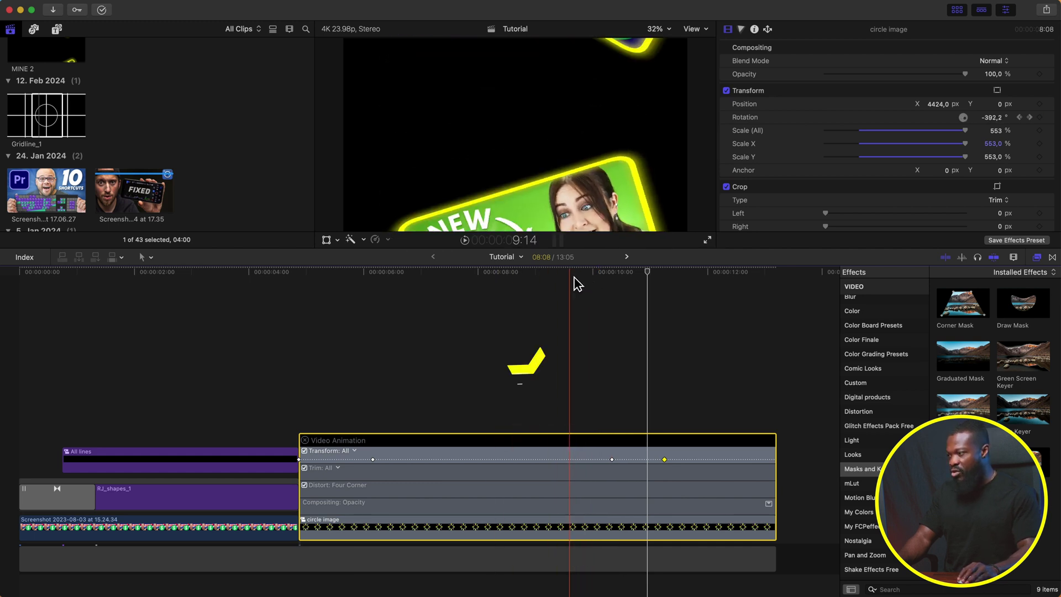
pyautogui.click(579, 534)
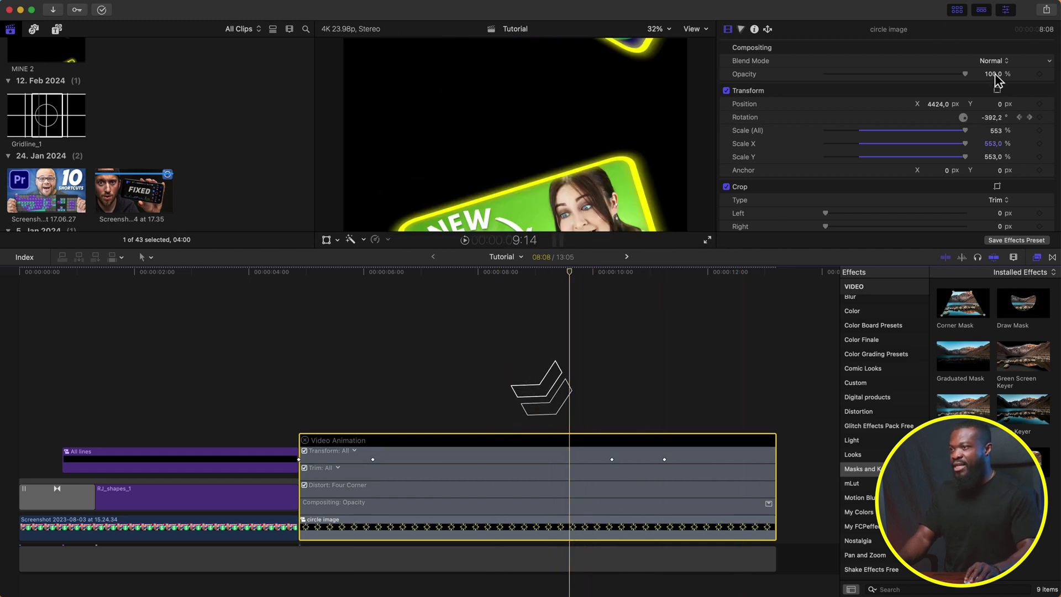
# Keyframe the circle image clip's position and scale at 9:14, and at 10:14 keyframe position X 0 px and scale 145%
pyautogui.click(1039, 105)
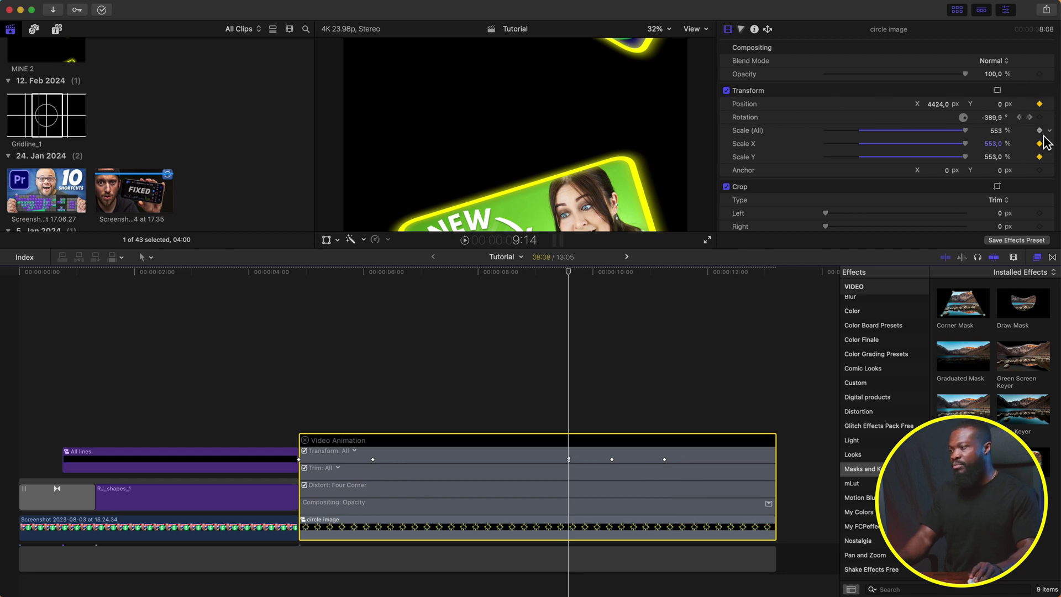
pyautogui.click(631, 278)
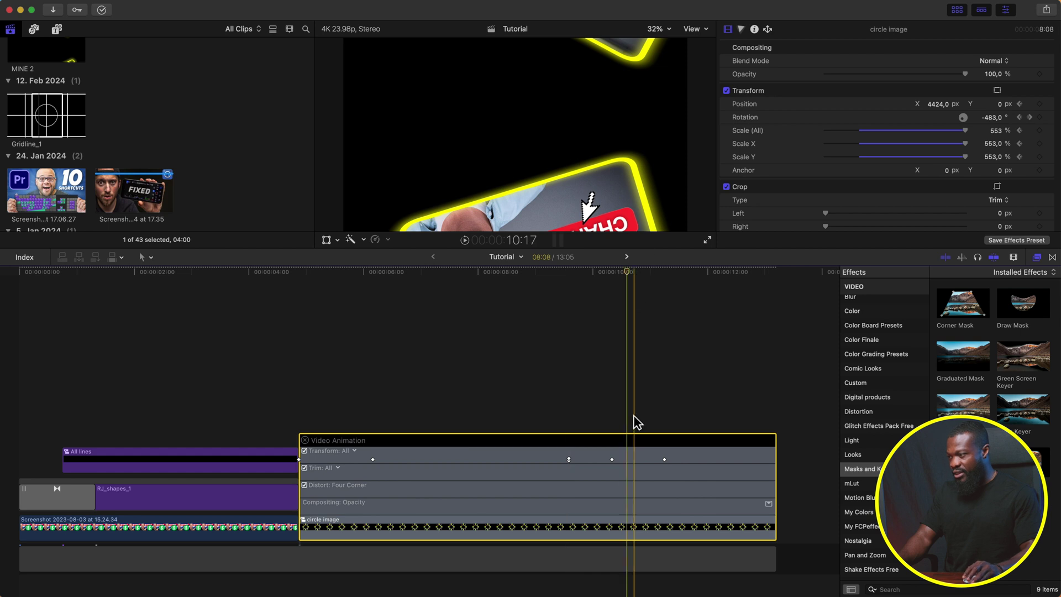
pyautogui.click(1040, 104)
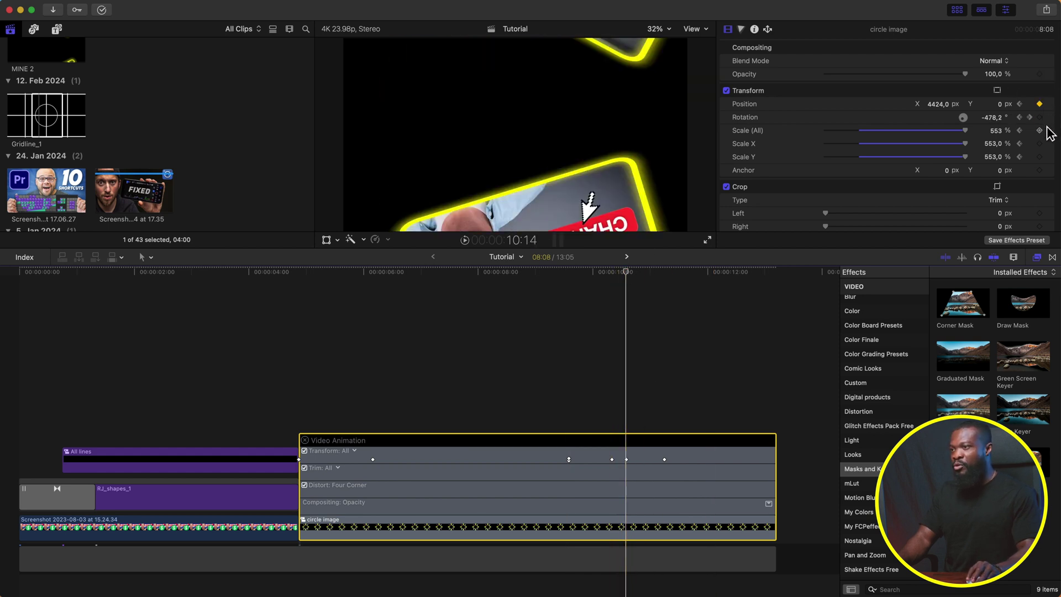
pyautogui.moveTo(998, 136); pyautogui.dragTo(955, 136)
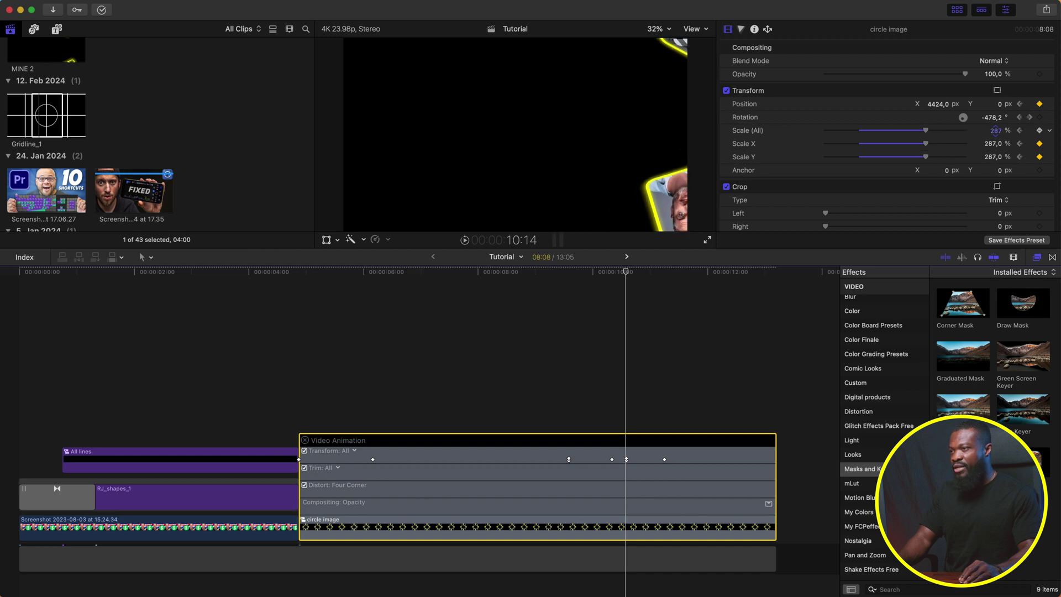
pyautogui.moveTo(939, 100); pyautogui.dragTo(958, 100)
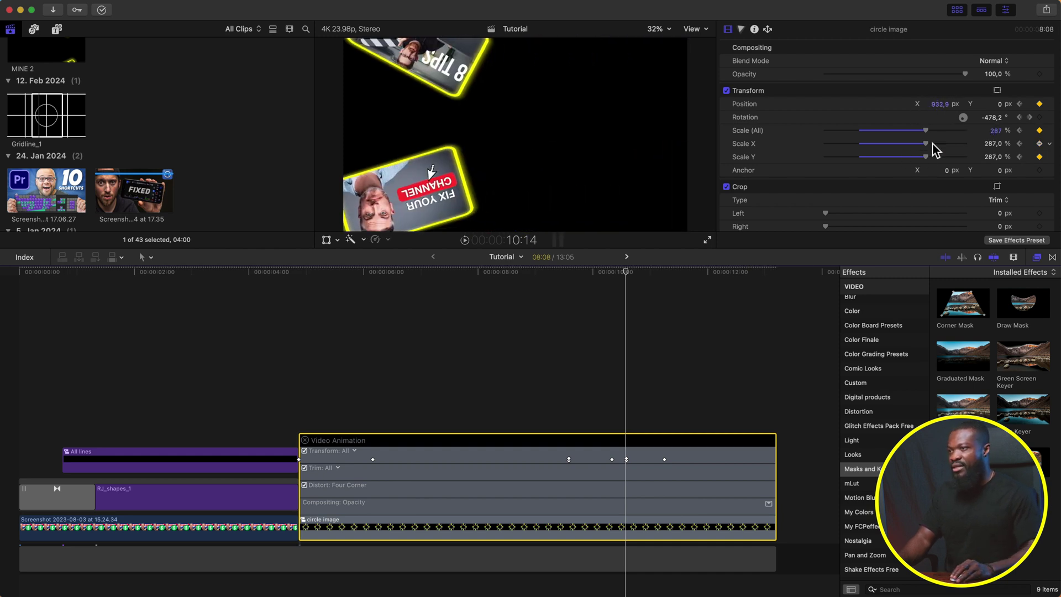
pyautogui.moveTo(997, 130); pyautogui.dragTo(944, 107)
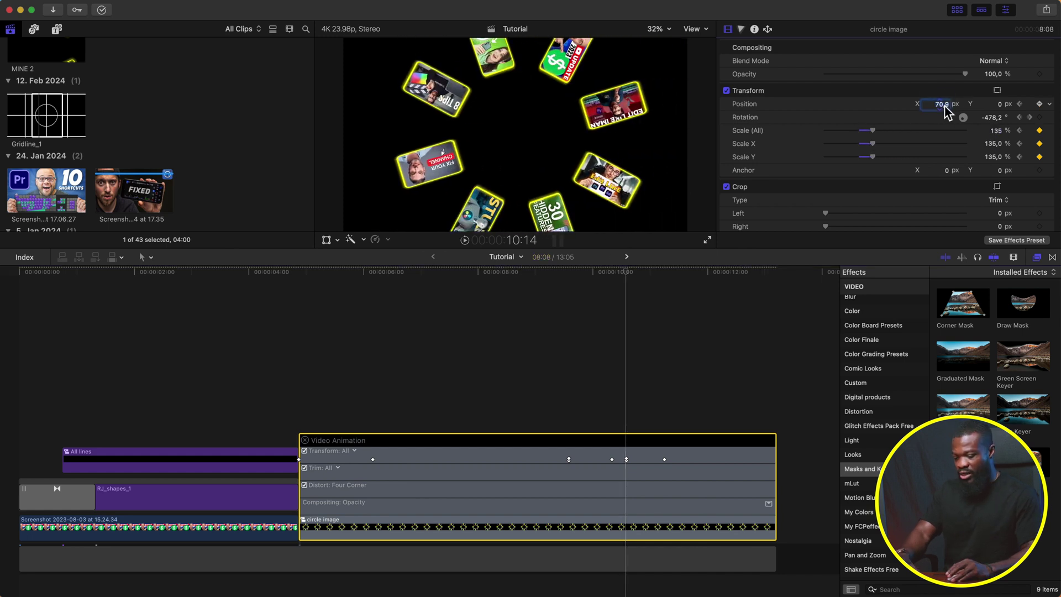
pyautogui.write('0')
pyautogui.press('Return')
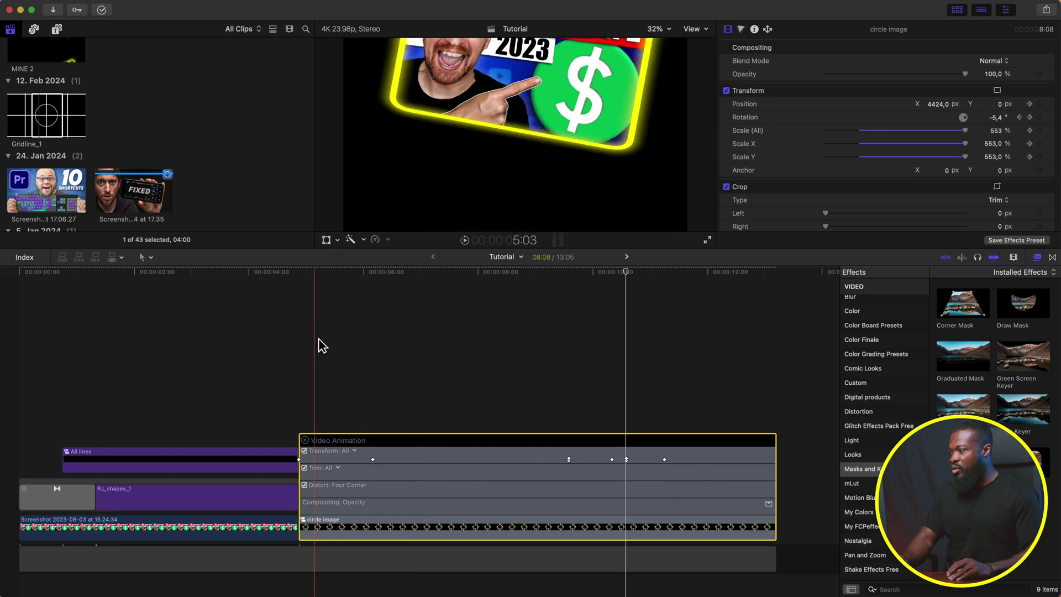
# Preview the circle image clip's zoom-out from its start and close its video animation
pyautogui.press('space')
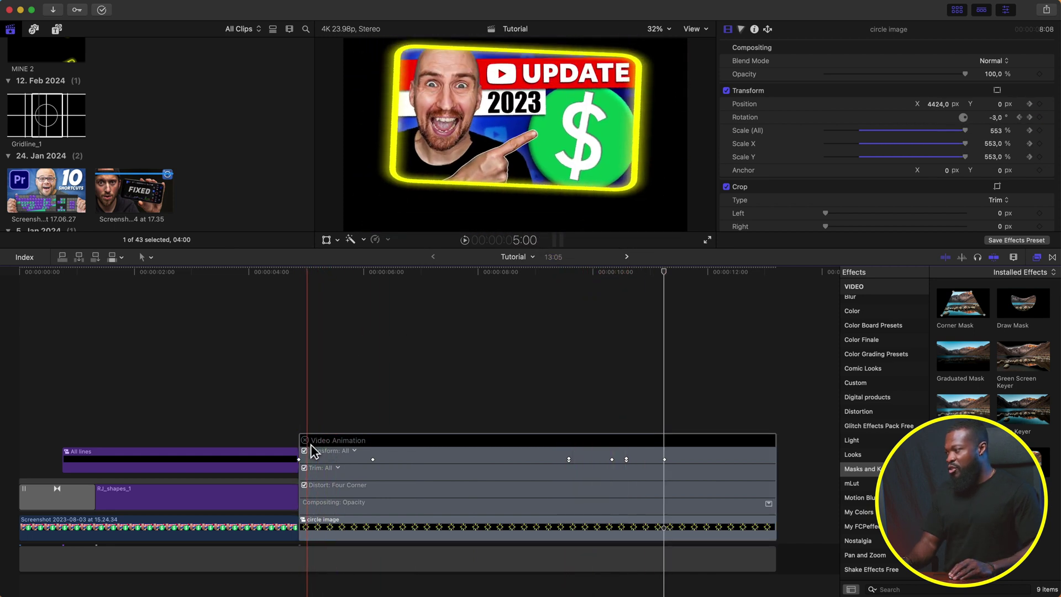
pyautogui.click(305, 440)
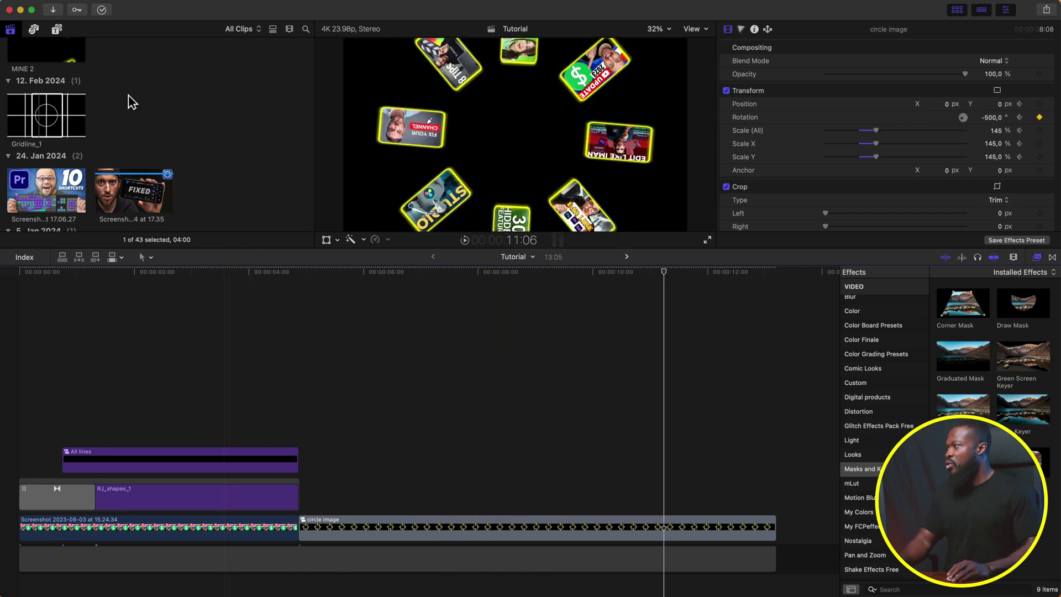
# Add the Motion Blur 16 360 title from the VATO FX category above the circle image clip, starting where that clip begins
pyautogui.click(57, 31)
pyautogui.scroll(-10, 54, 163)
pyautogui.click(49, 145)
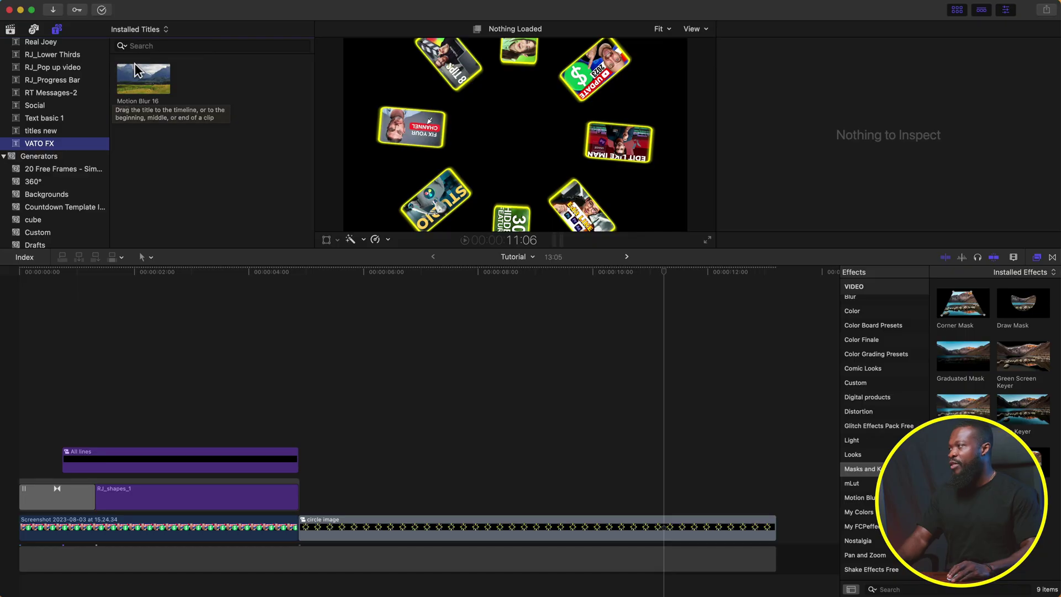
pyautogui.click(145, 82)
pyautogui.moveTo(145, 86); pyautogui.dragTo(310, 497)
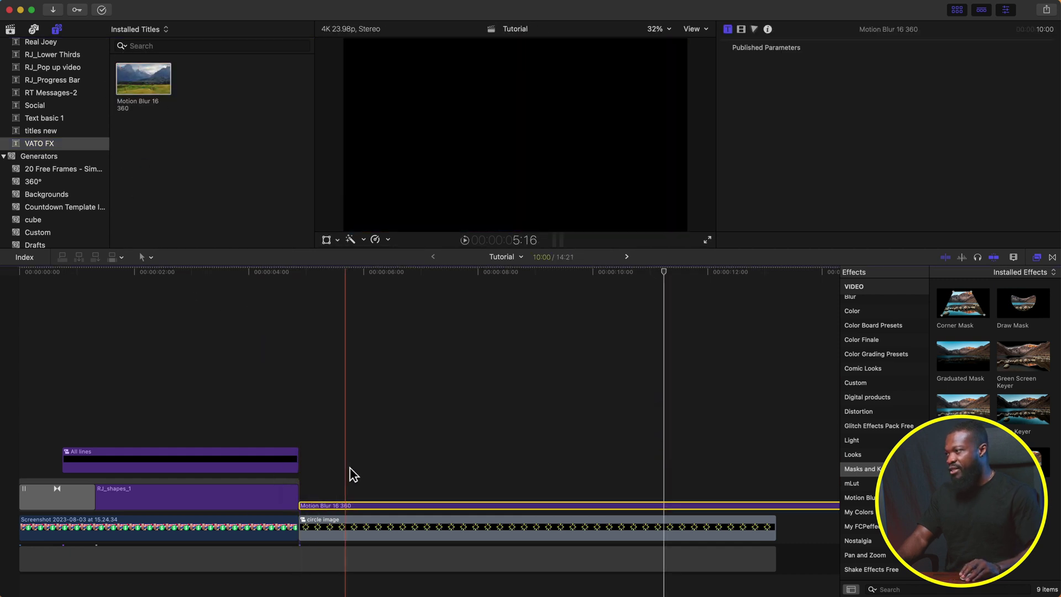
# Compare the spin at 7:13 with the Motion Blur 16 360 title disabled and enabled
pyautogui.click(456, 470)
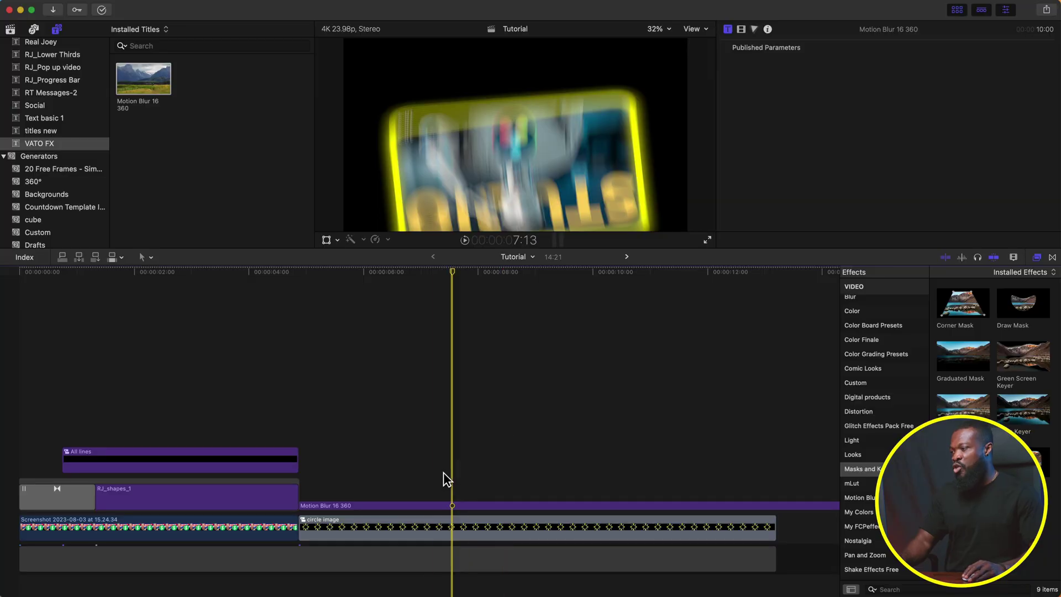
pyautogui.click(452, 505)
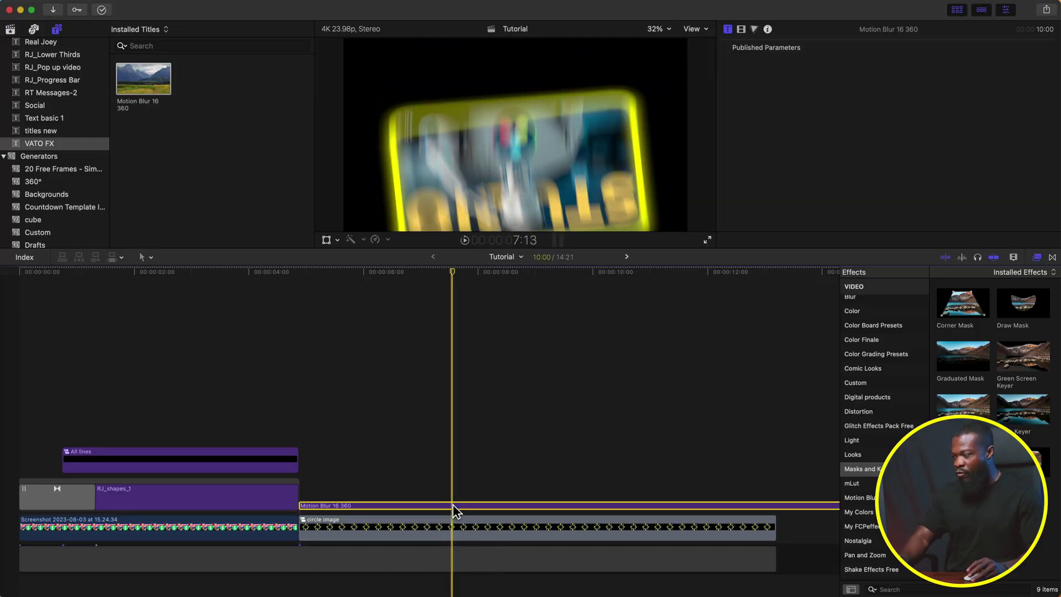
pyautogui.press('v')
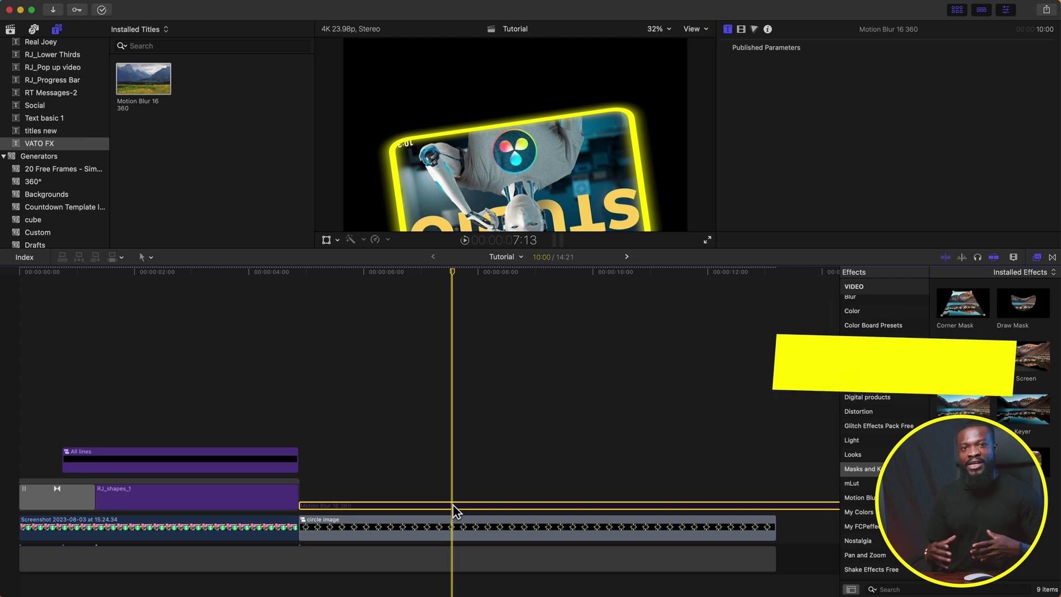
pyautogui.press('v')
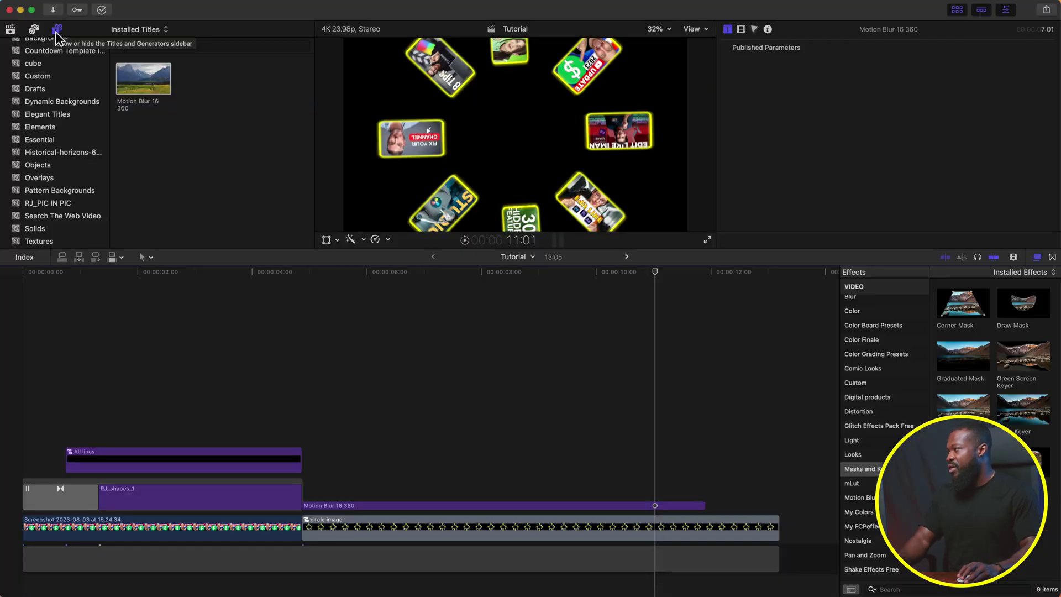
# Add the mCamRig title above all clips at the timeline's start and extend it to the end of the circle image clip
pyautogui.scroll(10, 43, 145)
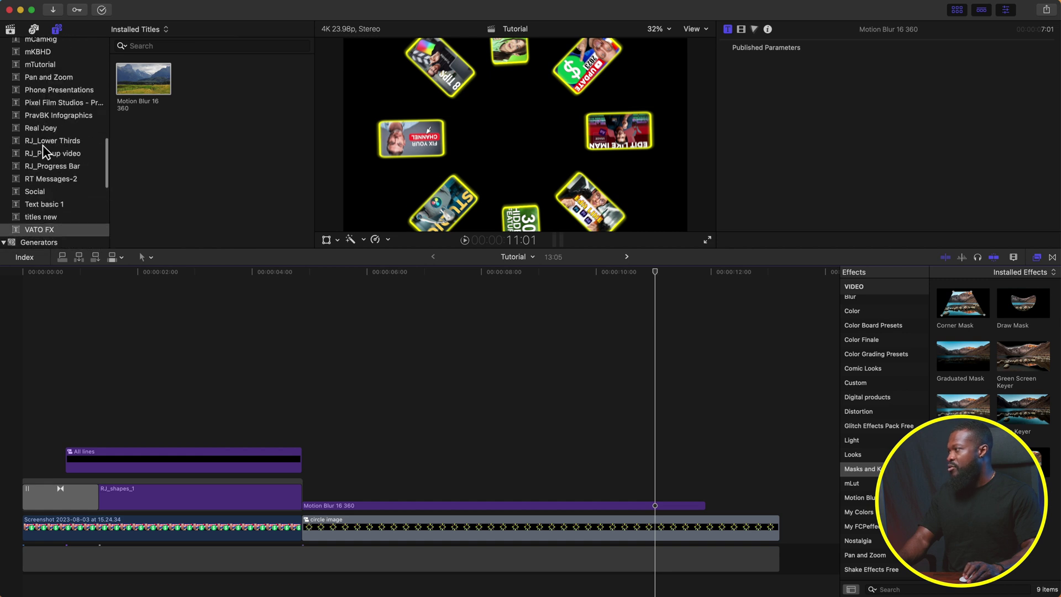
pyautogui.scroll(4, 42, 145)
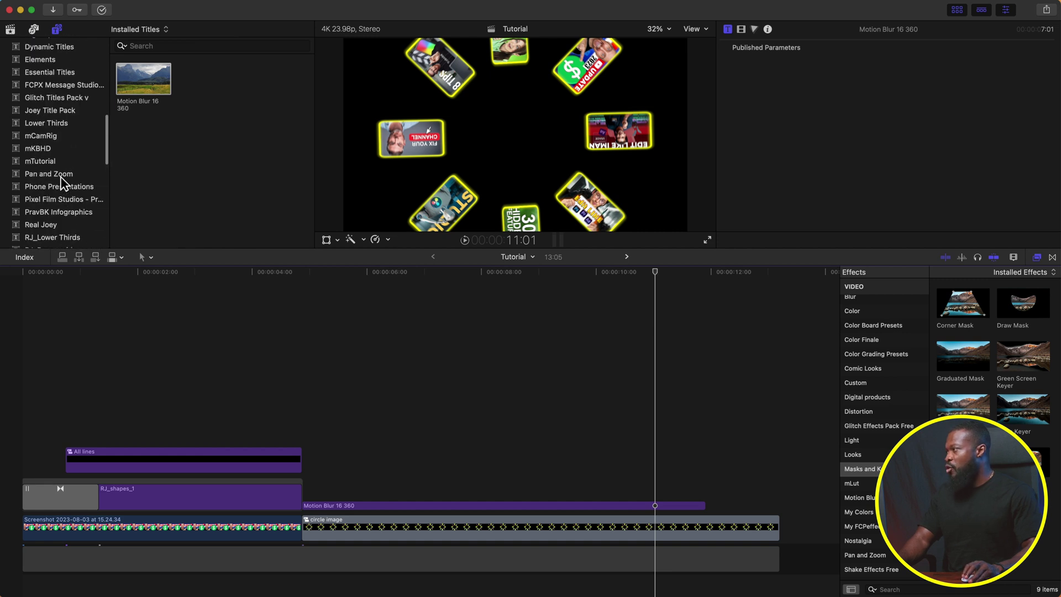
pyautogui.click(54, 139)
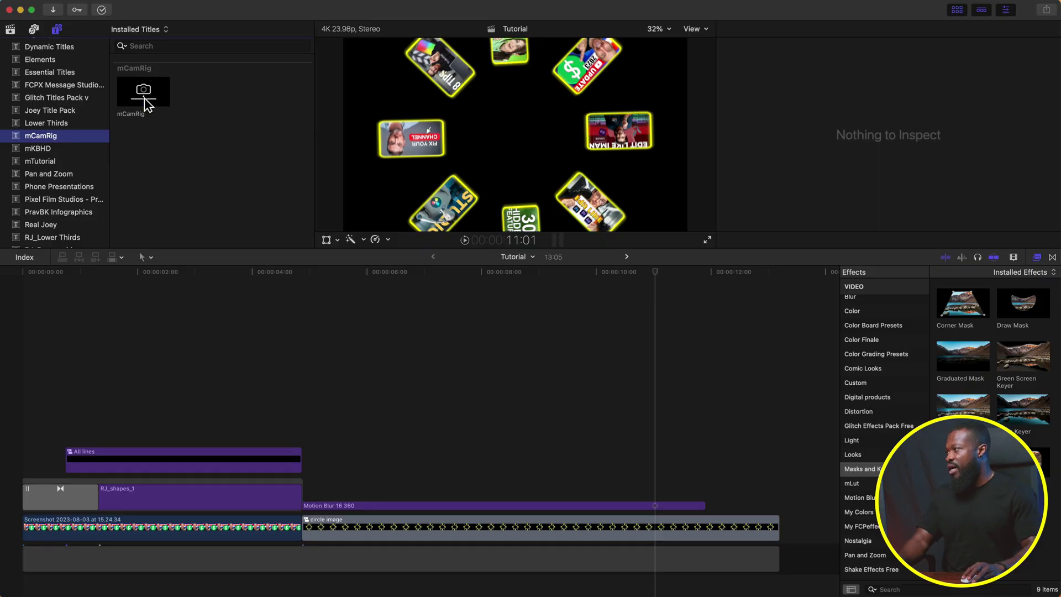
pyautogui.moveTo(144, 98); pyautogui.dragTo(20, 389)
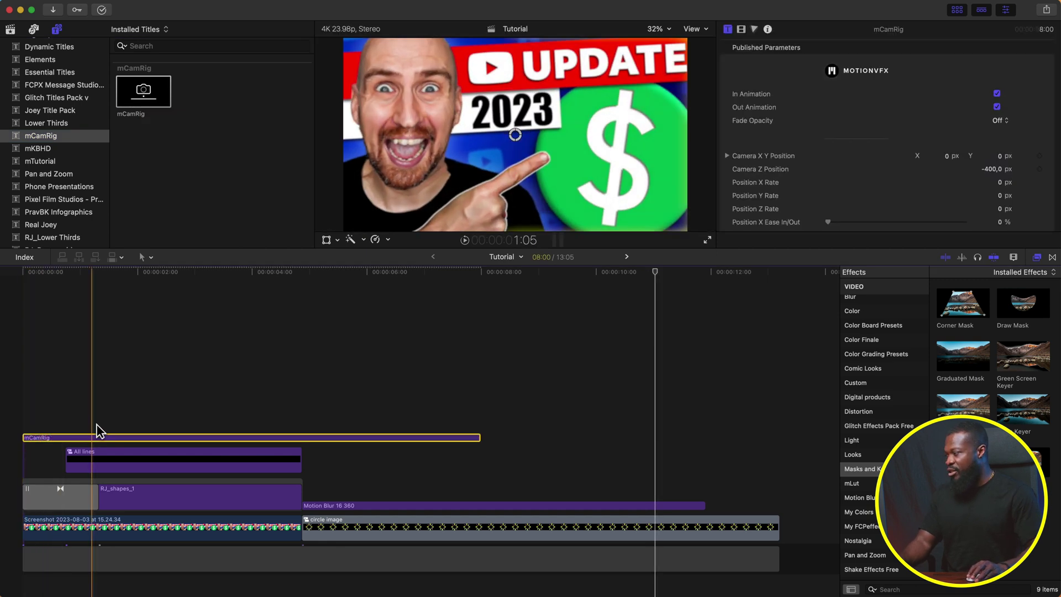
pyautogui.moveTo(479, 438); pyautogui.dragTo(777, 454)
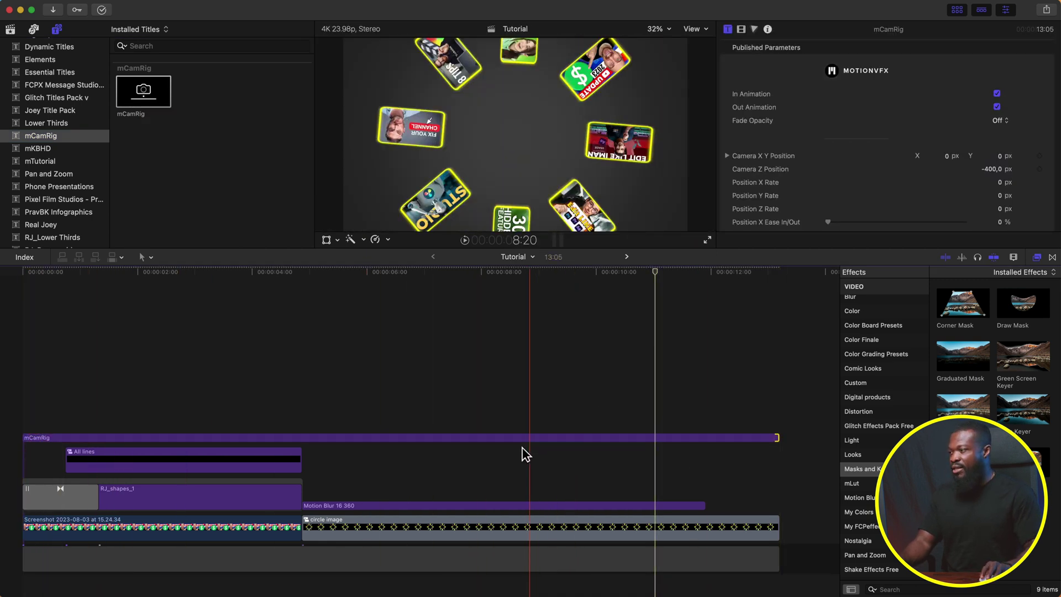
# Disable the Motion Blur 16 360 title and turn off the mCamRig title's In Animation and Out Animation
pyautogui.click(406, 505)
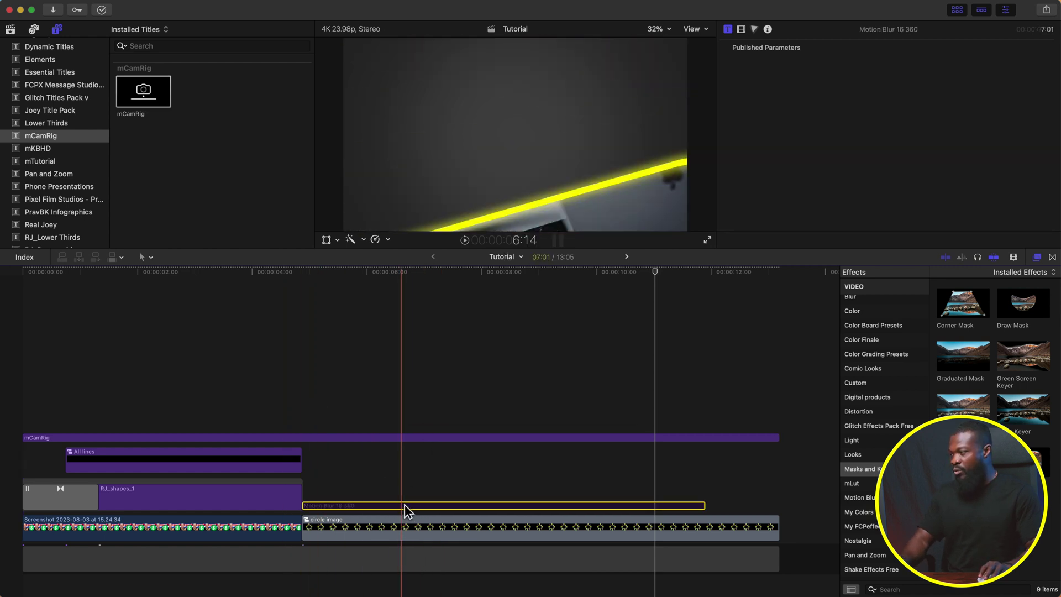
pyautogui.click(354, 437)
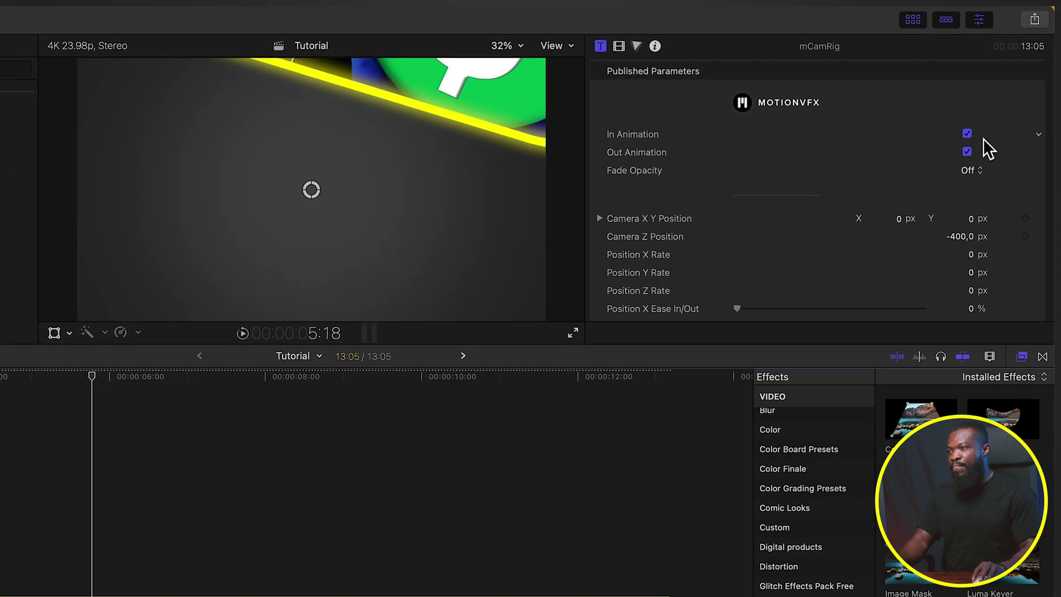
pyautogui.click(967, 134)
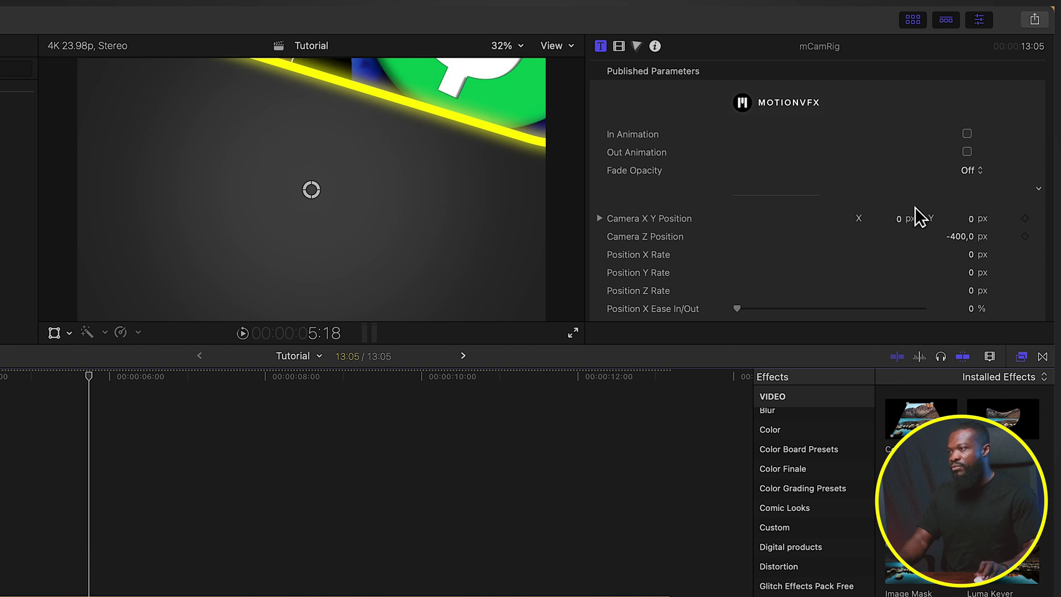
# Set the mCamRig title's Camera Angle Of View to 0°, DOF Blur Amount to 0% and Background Opacity to 0%
pyautogui.scroll(-10, 890, 241)
pyautogui.scroll(12, 890, 241)
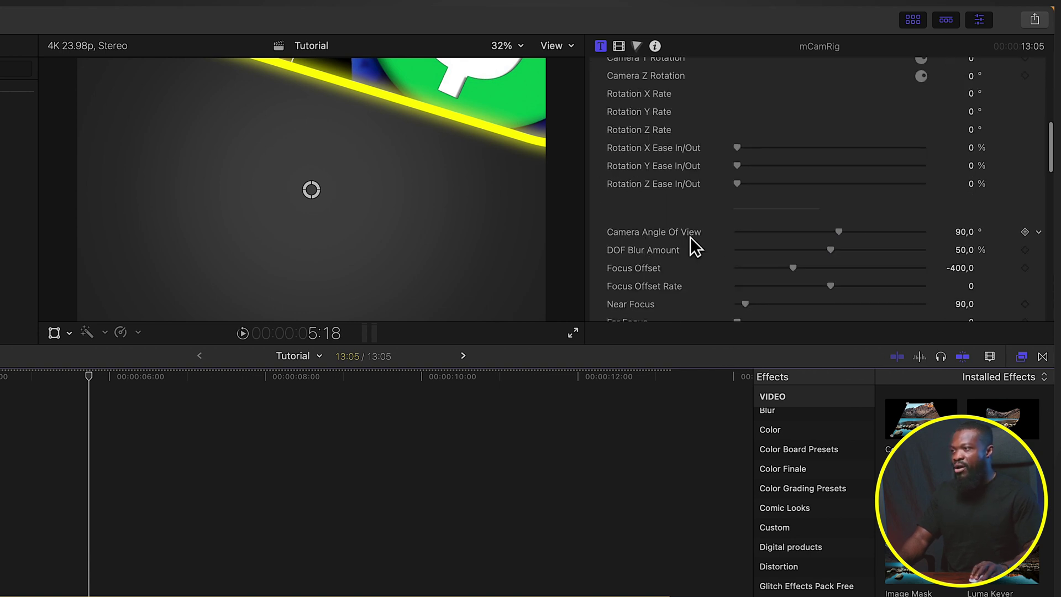
pyautogui.click(964, 232)
pyautogui.write('0')
pyautogui.press('Tab')
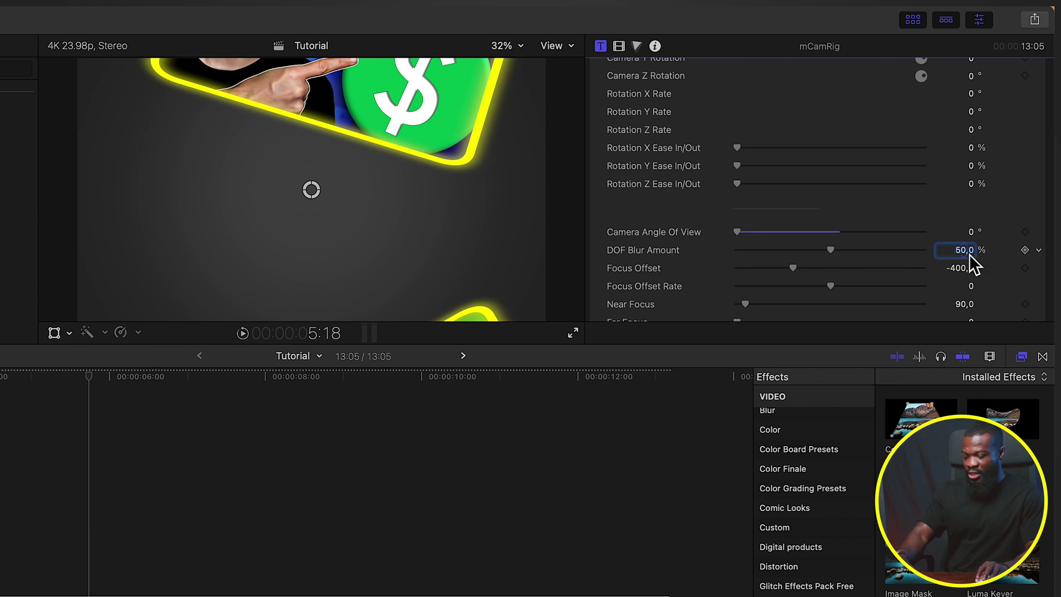
pyautogui.write('0')
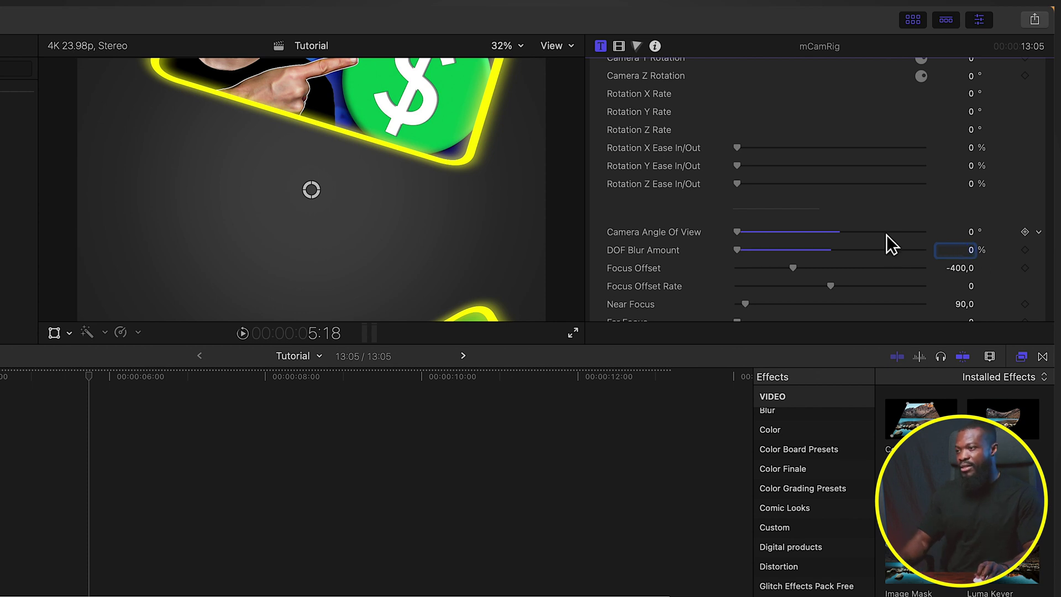
pyautogui.scroll(-15, 887, 236)
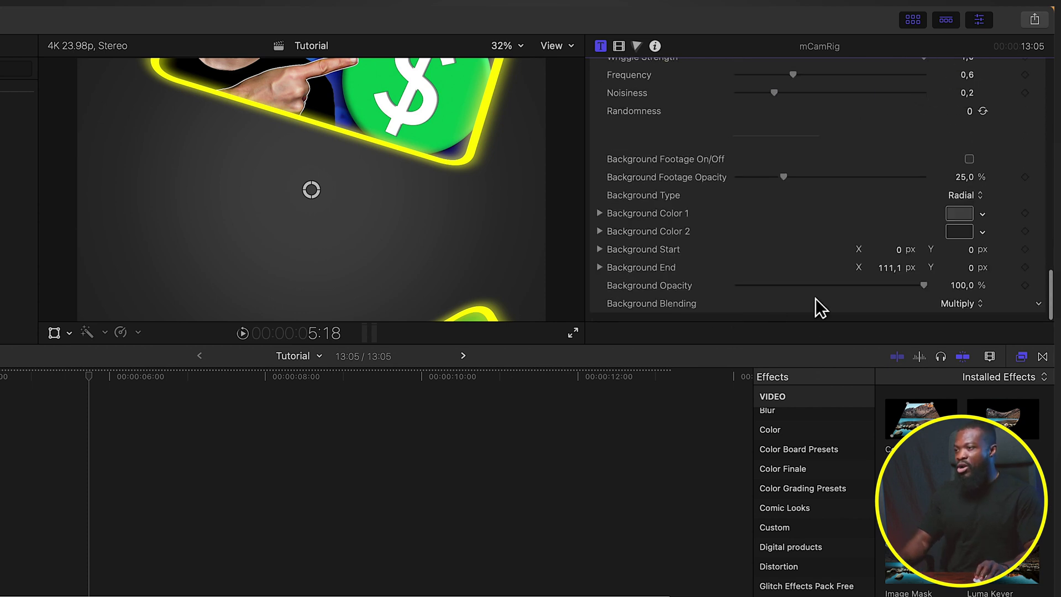
pyautogui.moveTo(907, 288); pyautogui.dragTo(571, 274)
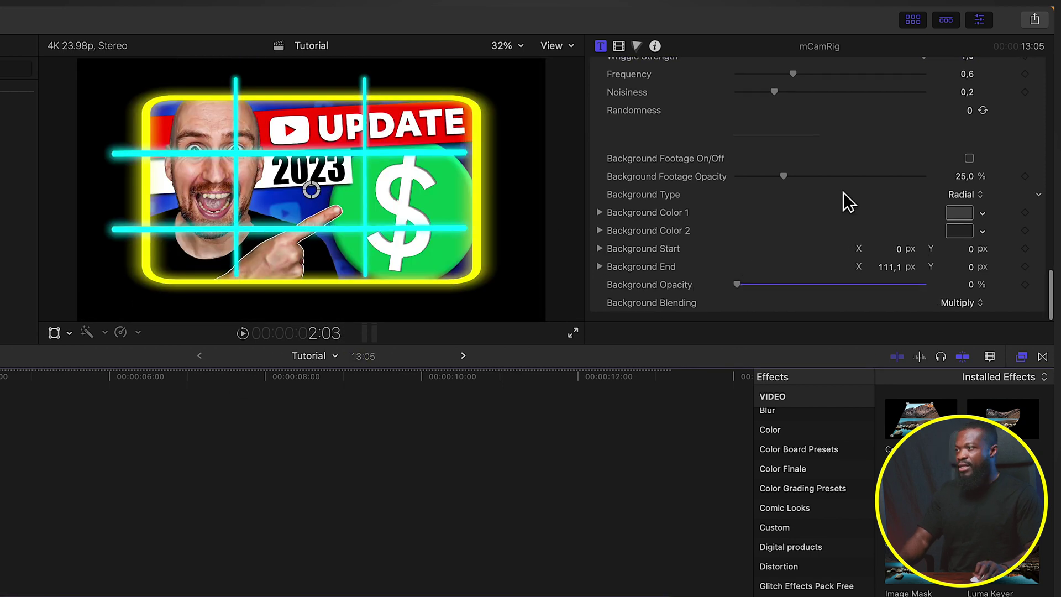
# Turn on the mCamRig title's Wriggle with strength 0.8 and frequency 0.7, and return to the timeline's start
pyautogui.scroll(5, 848, 202)
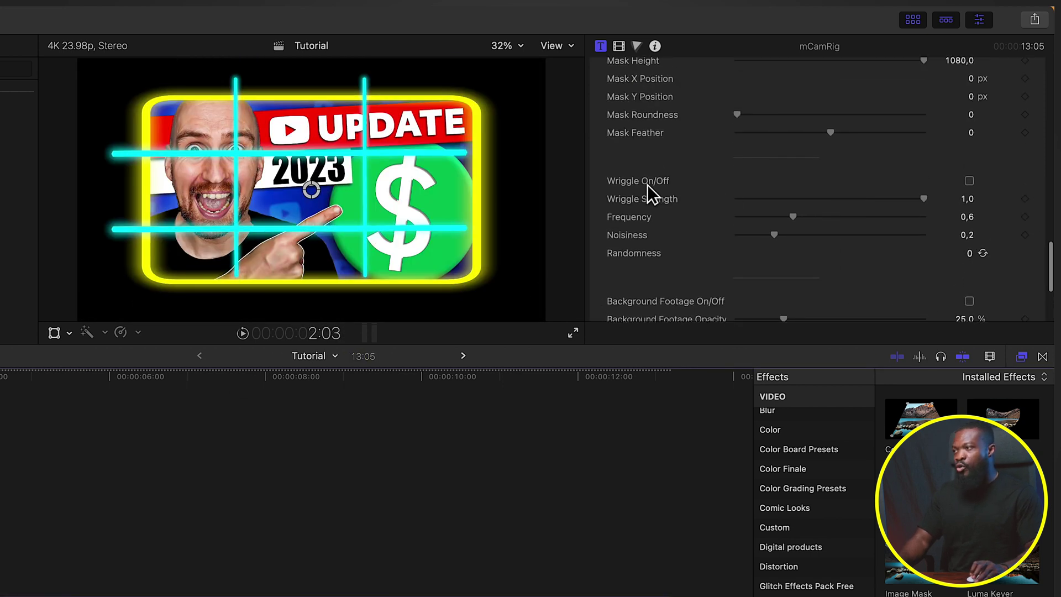
pyautogui.click(969, 181)
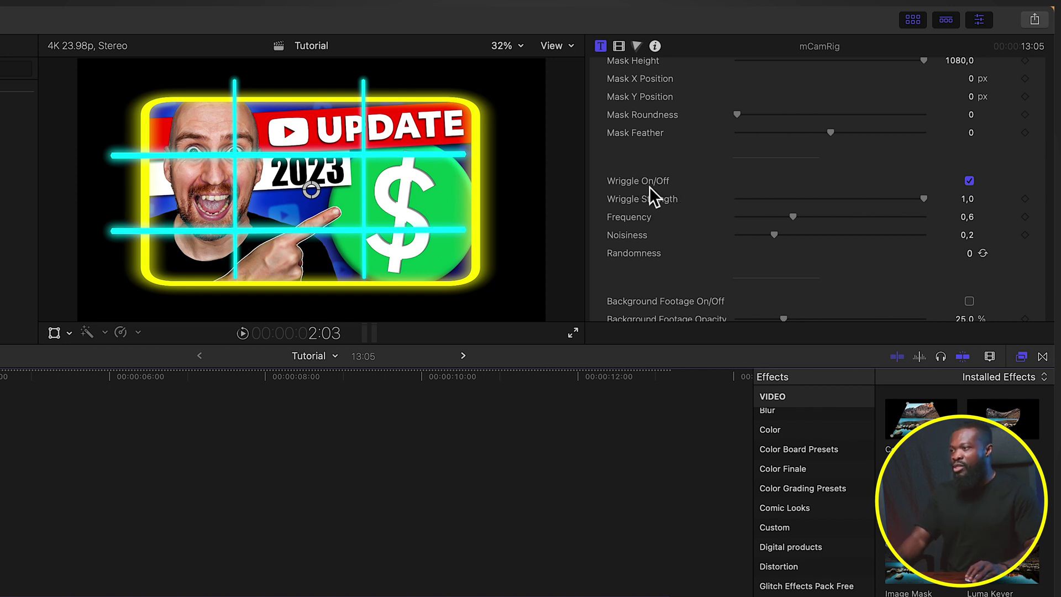
pyautogui.moveTo(910, 200); pyautogui.dragTo(892, 203)
pyautogui.moveTo(801, 219); pyautogui.dragTo(810, 217)
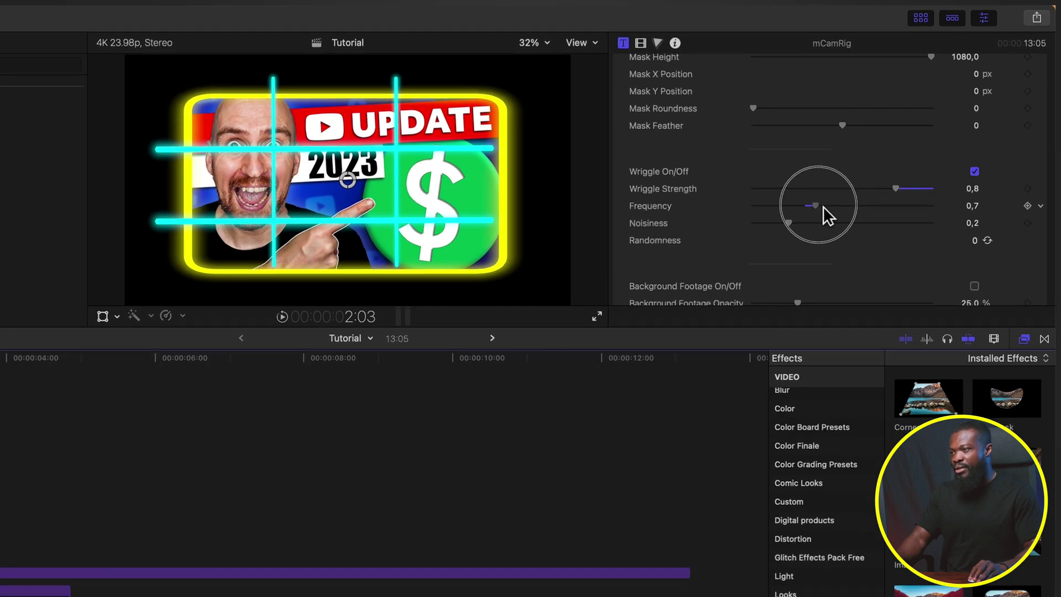
pyautogui.press('Home')
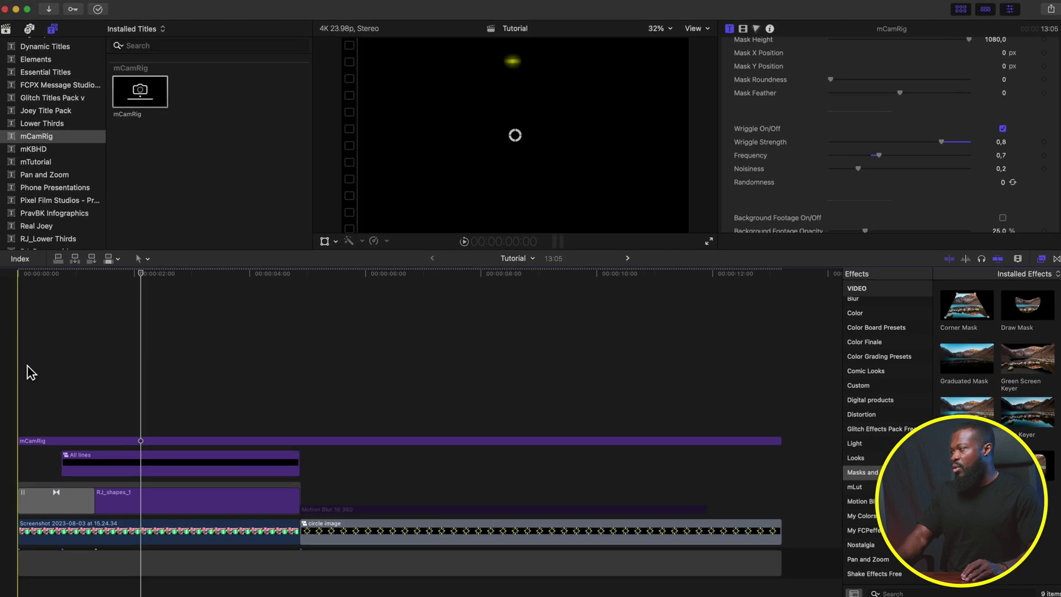